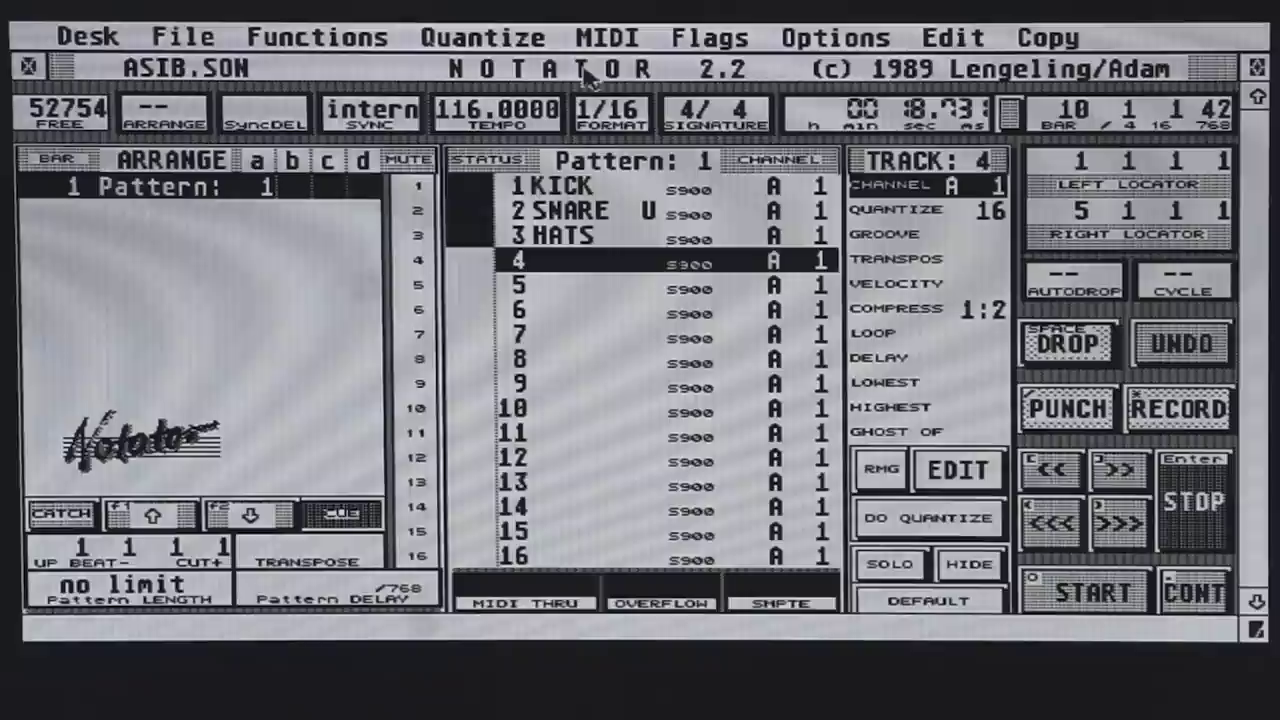
Inspect the KICK, SNARE and HATS track settings and play the drum pattern from the start
left_click(568, 188)
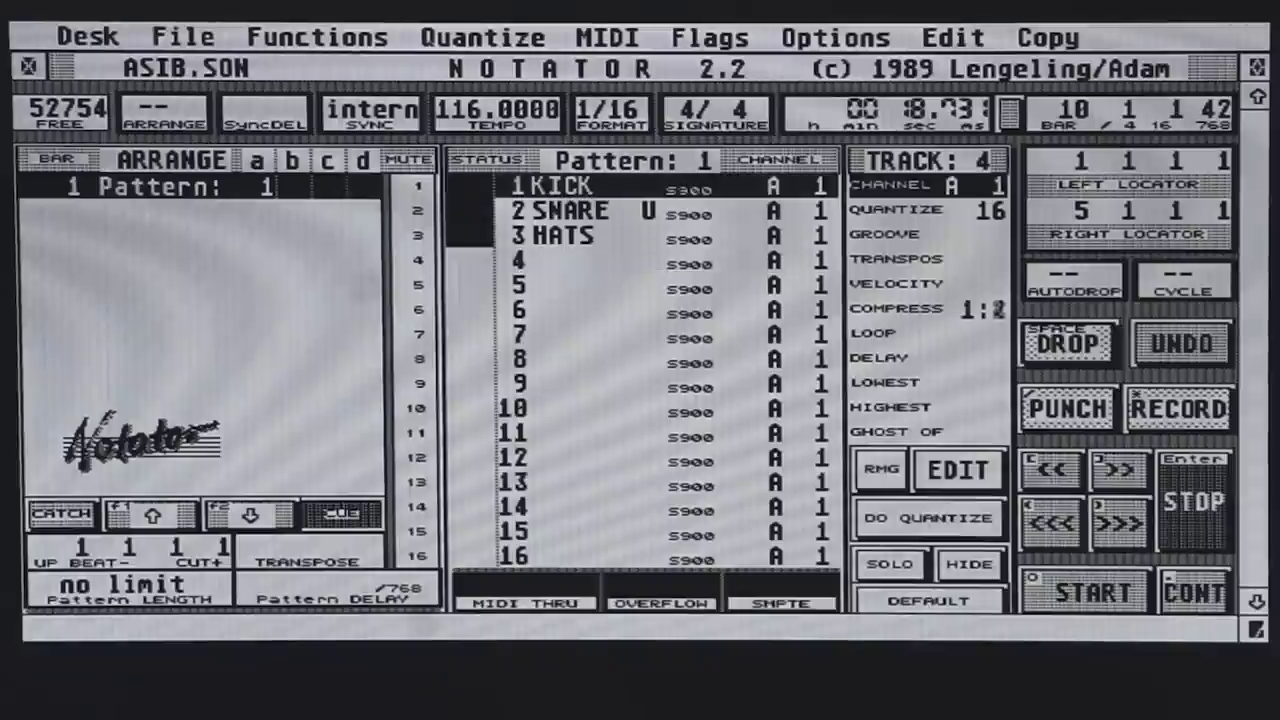
left_click(562, 214)
left_click(570, 237)
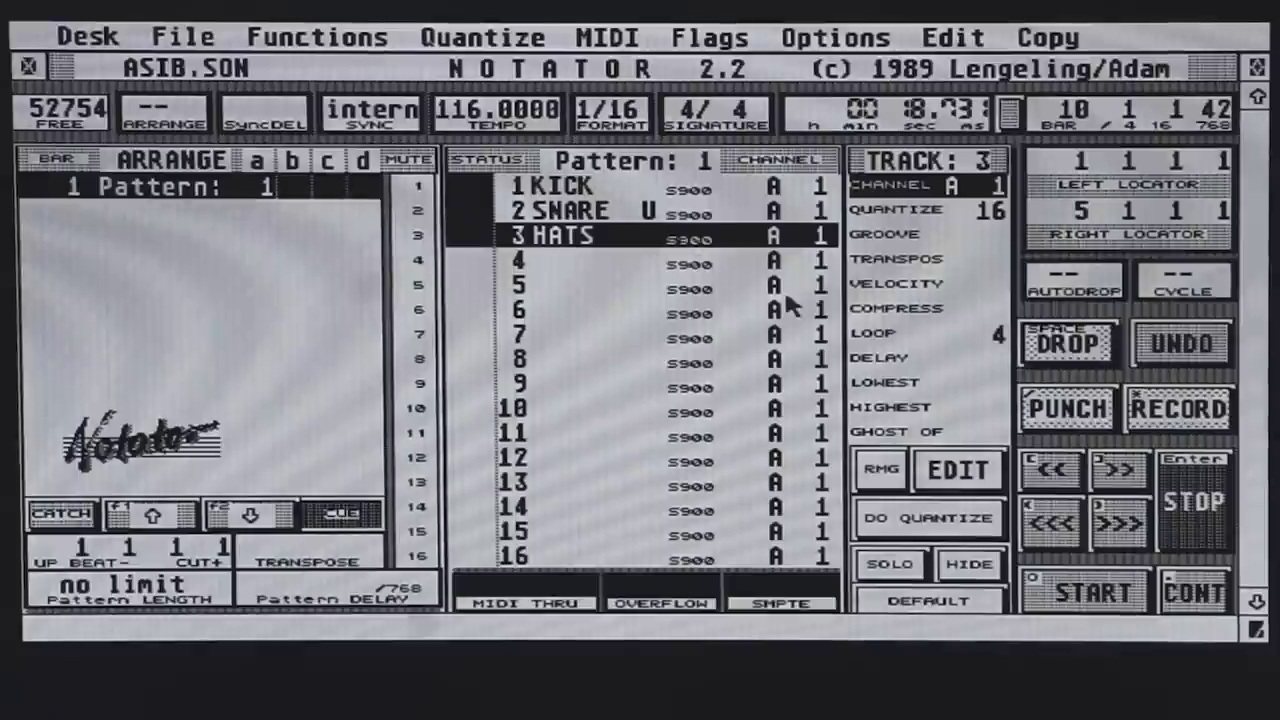
left_click(1186, 512)
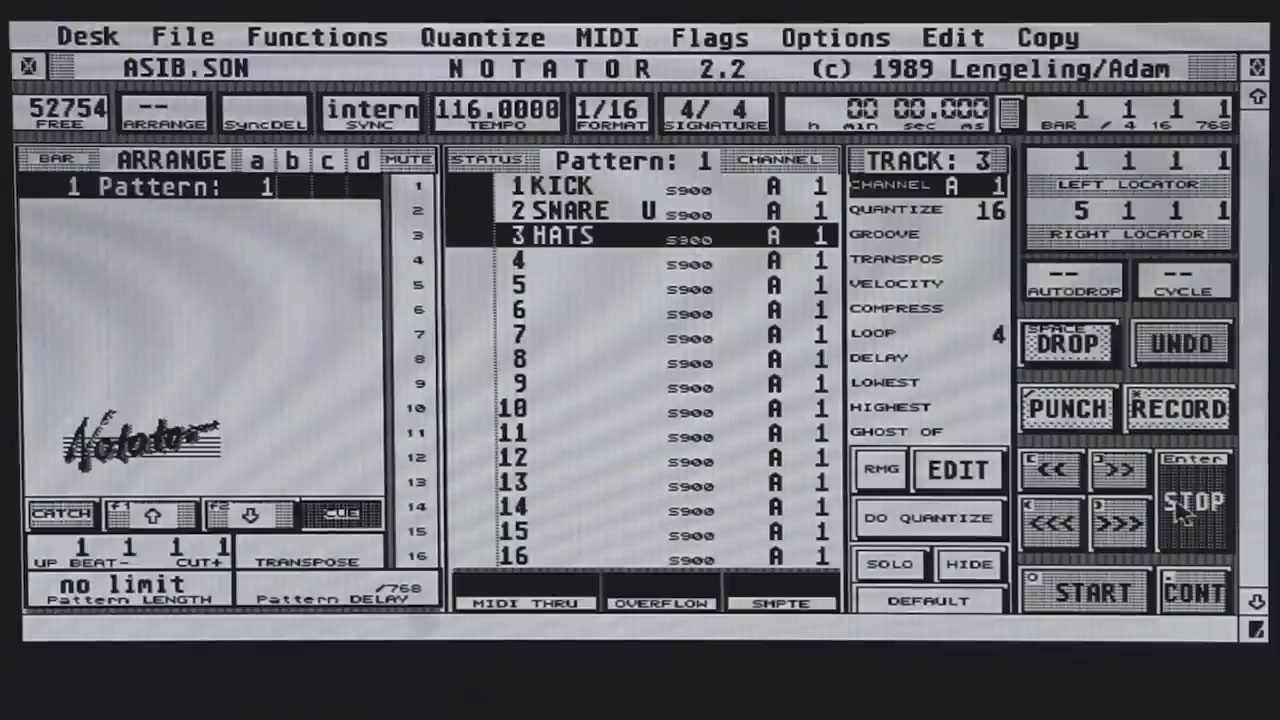
left_click(1064, 594)
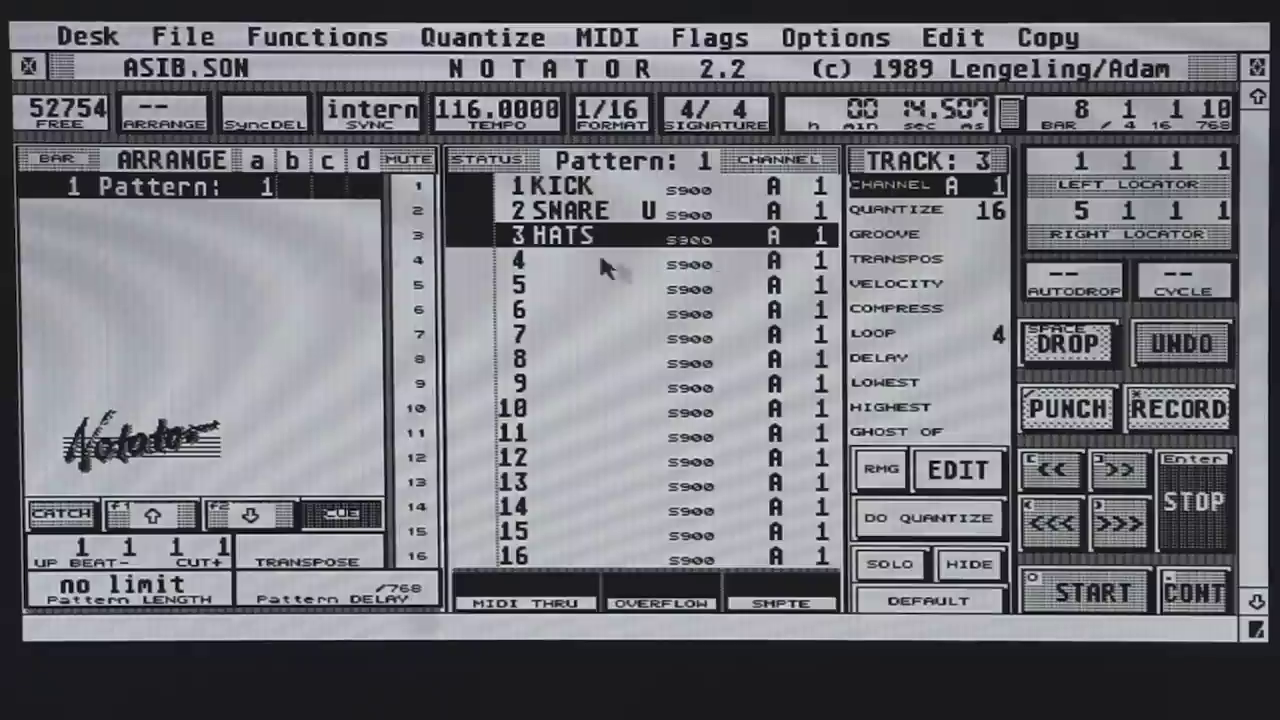
Switch to the empty Pattern 2 and select its track 1
left_click(579, 215)
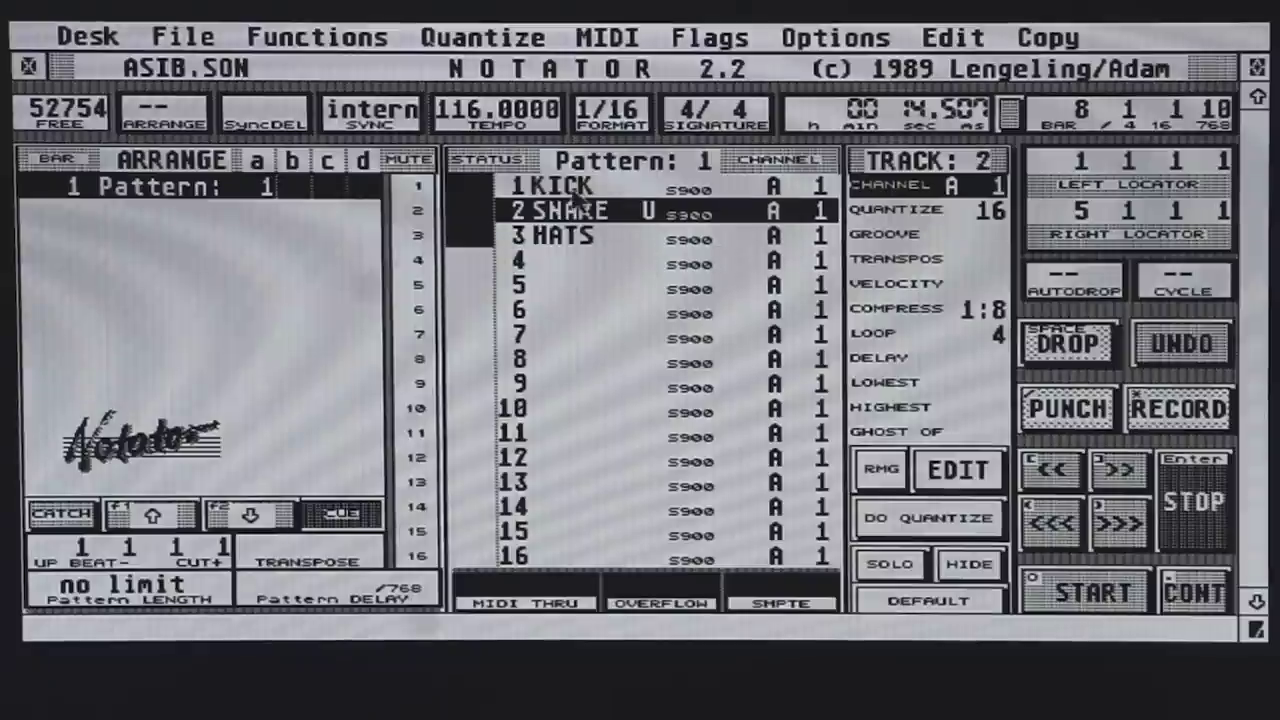
left_click(579, 192)
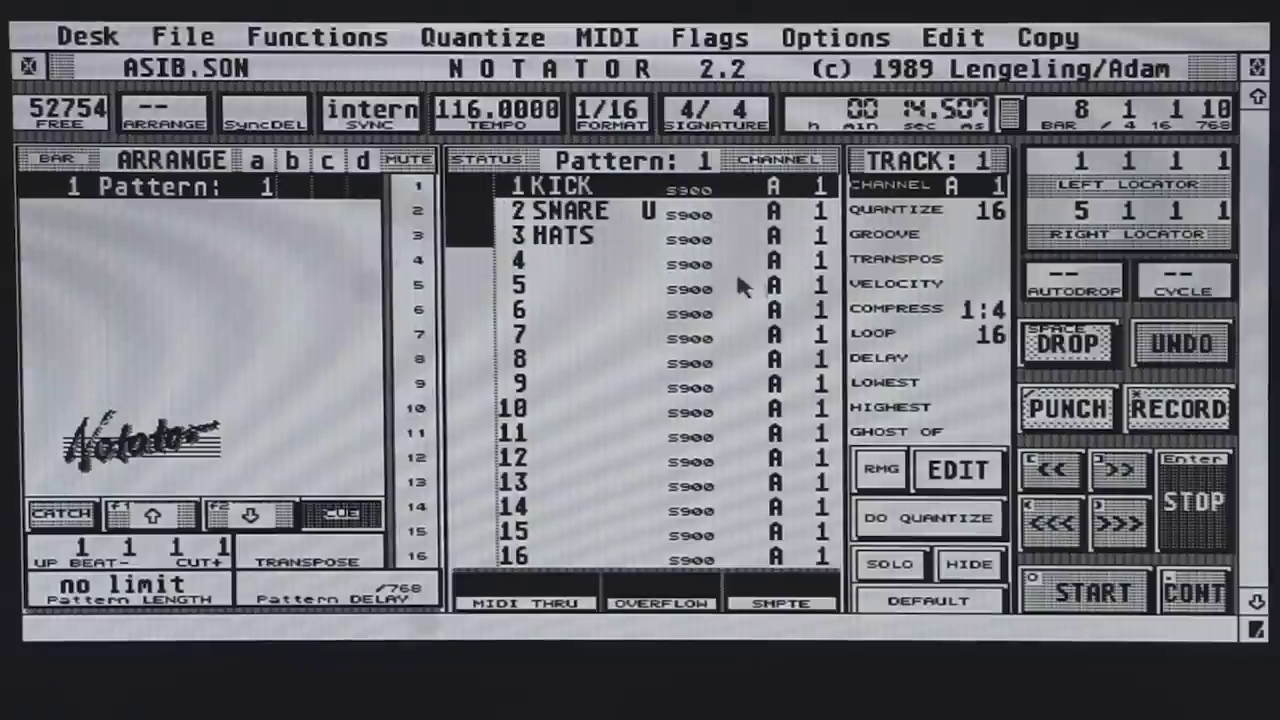
left_click(545, 220)
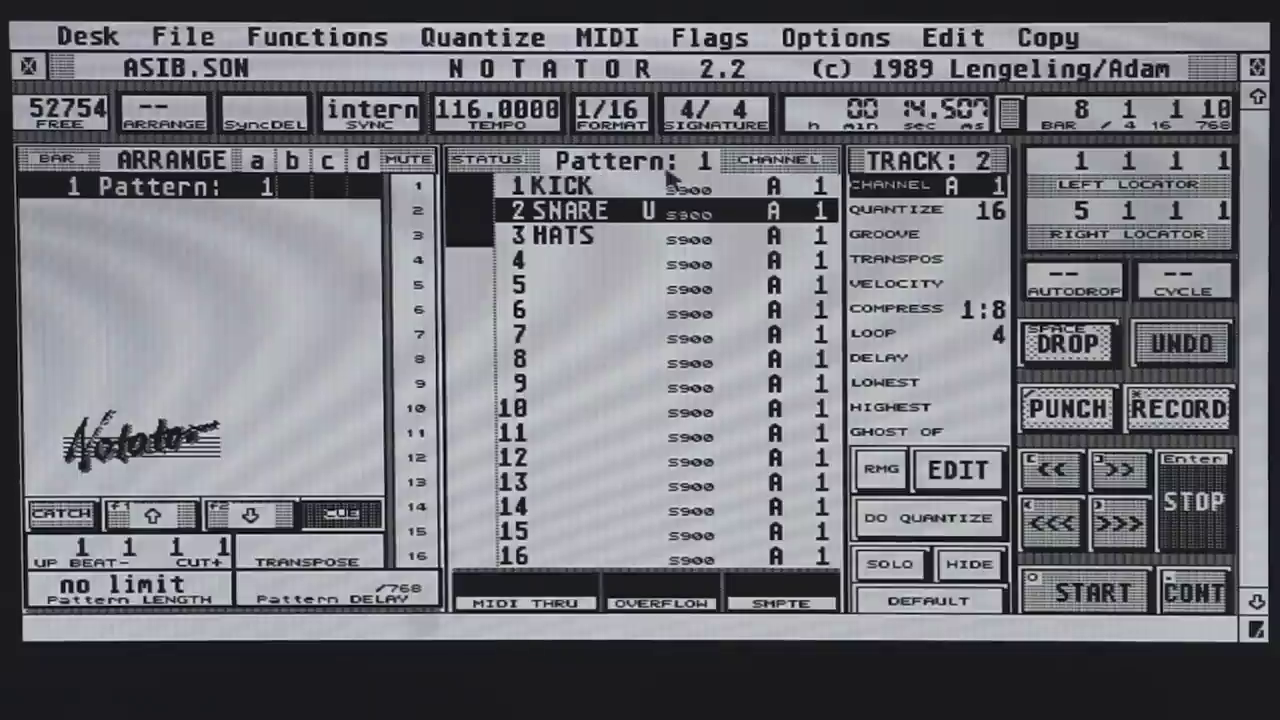
left_click_drag(709, 172, 709, 169)
left_click(610, 192)
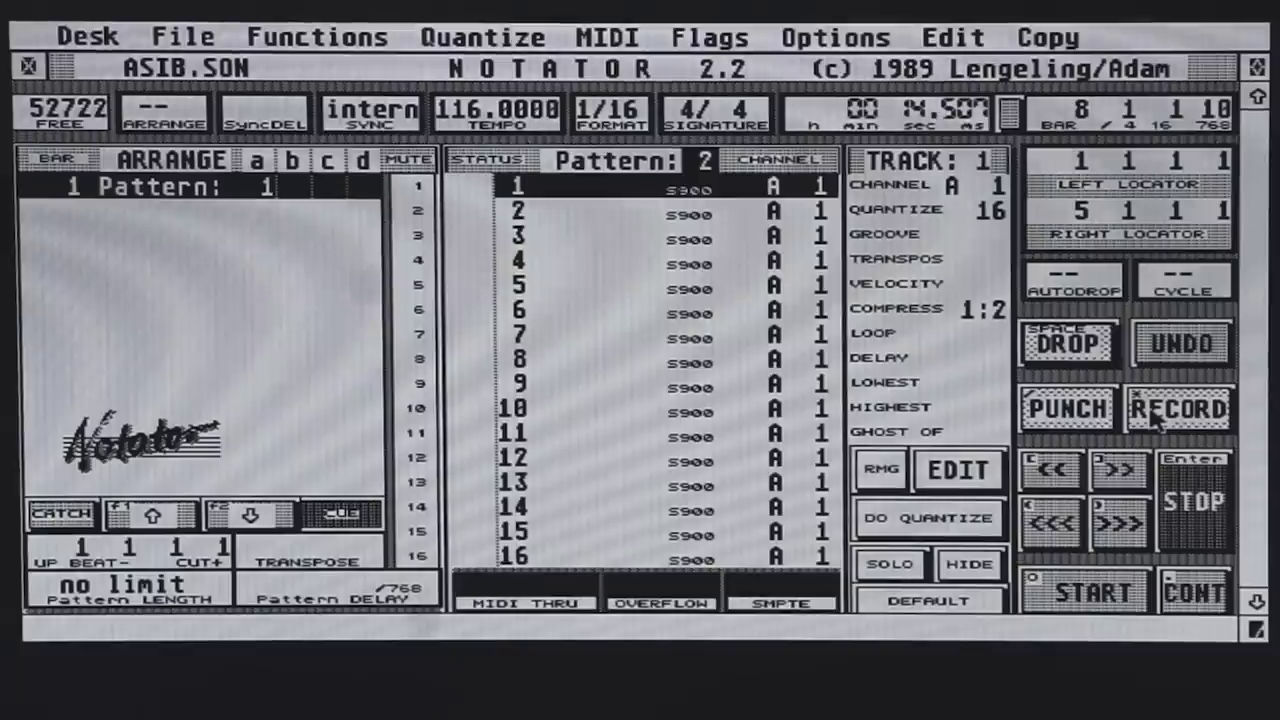
Record a new part onto track 1 of Pattern 2, then rewind and play it back
left_click(1153, 420)
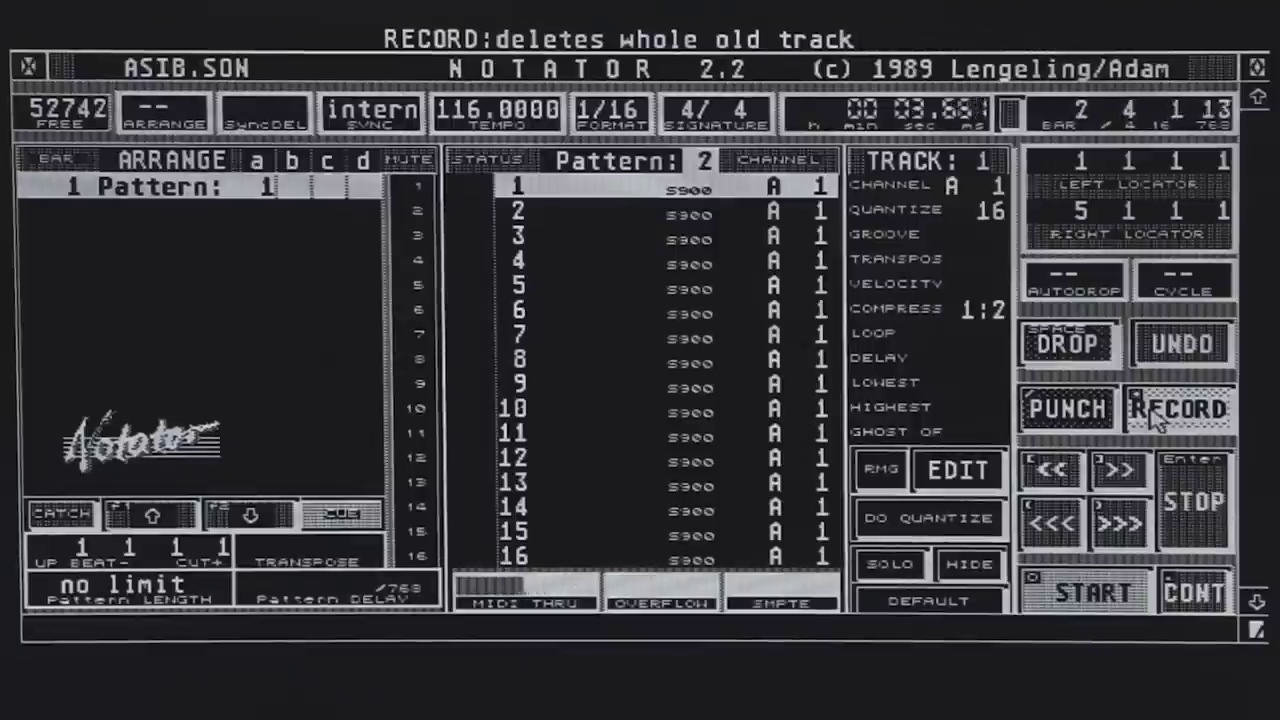
left_click(1197, 495)
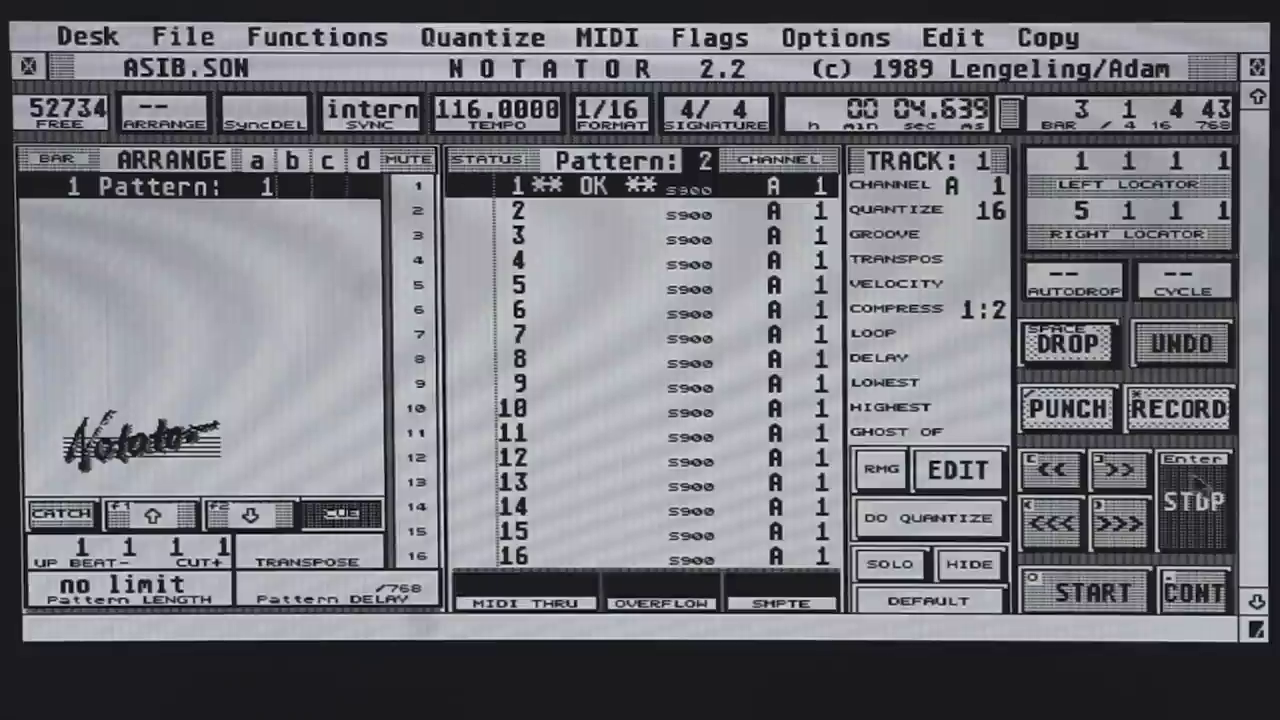
left_click(1192, 492)
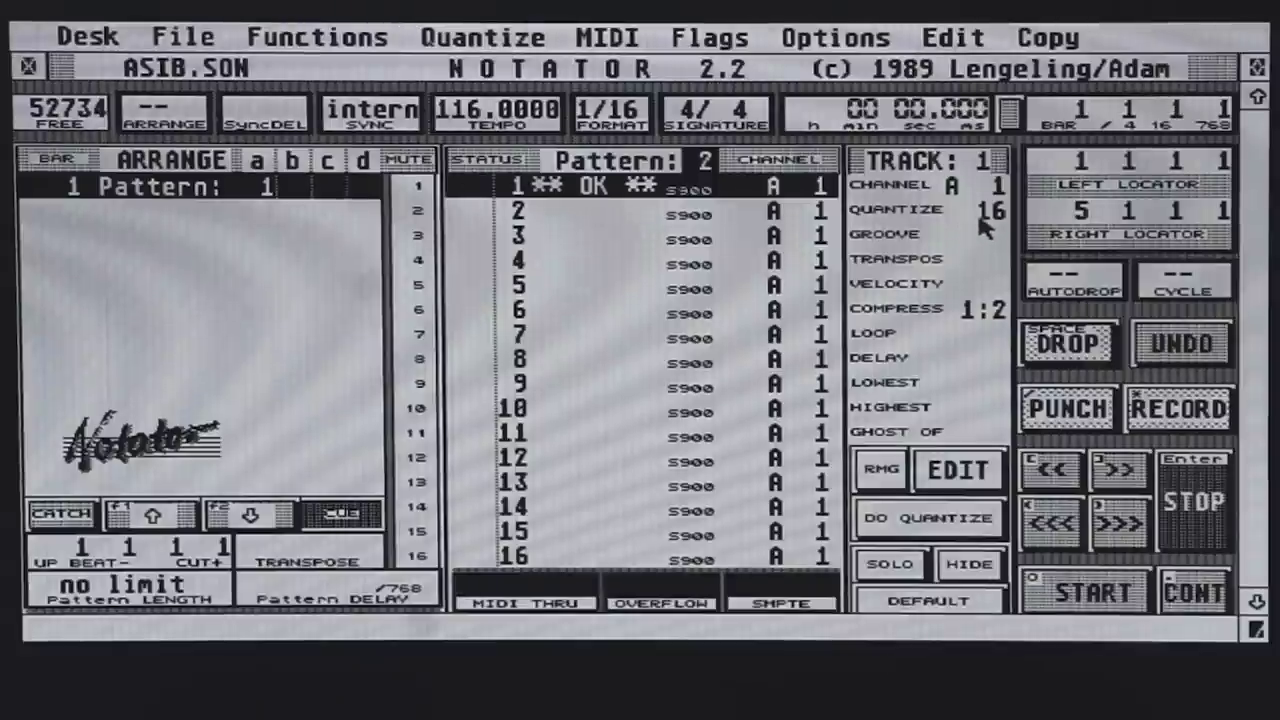
left_click(1068, 592)
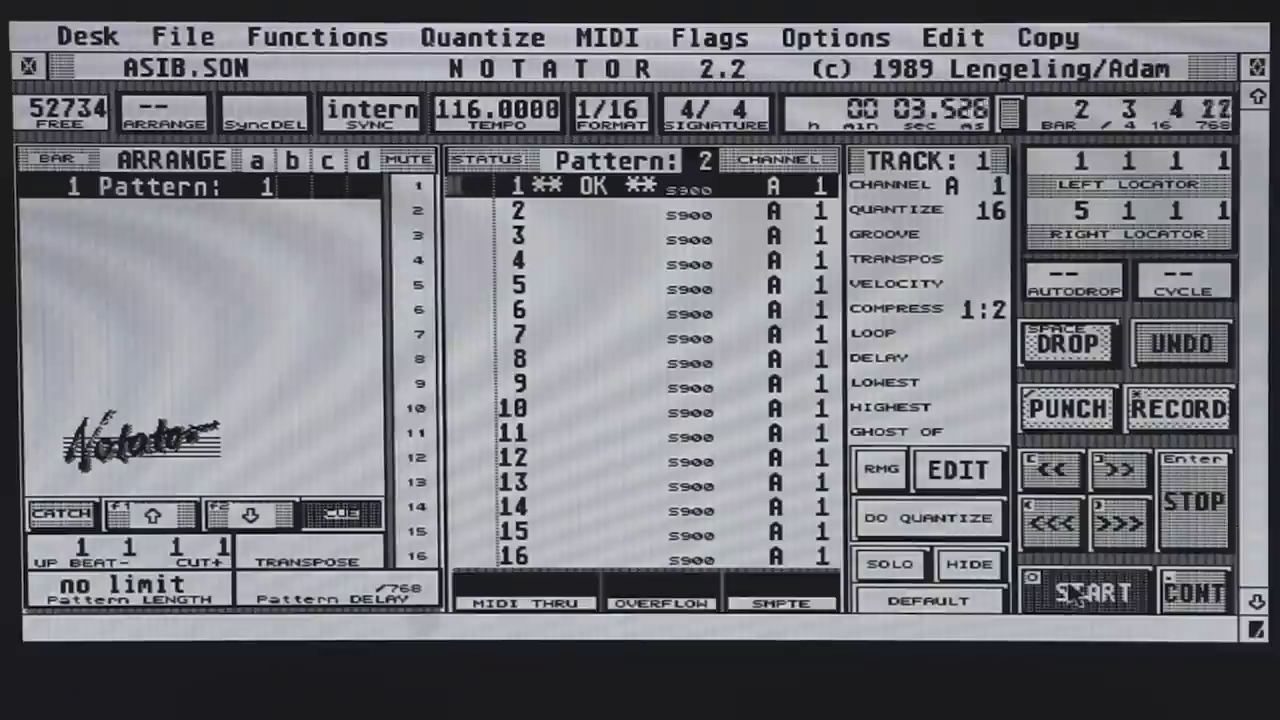
key("Return")
key("Return")
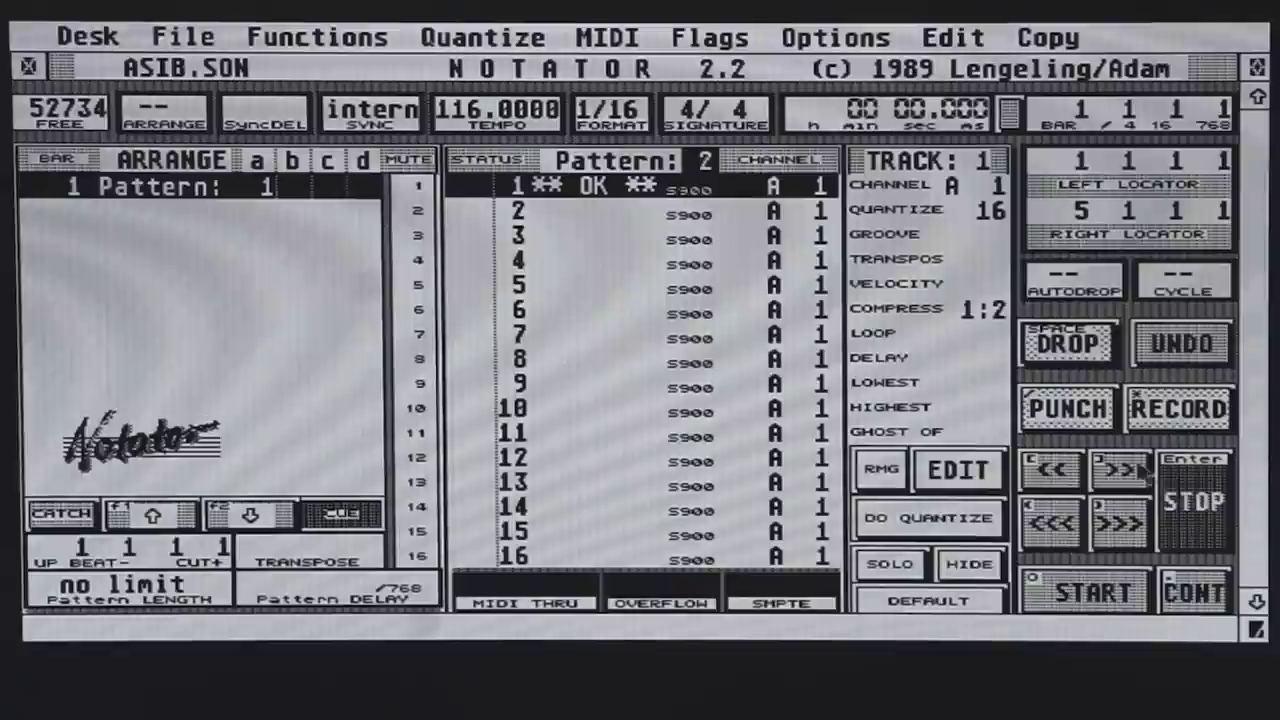
Turn on looping for track 1, raise the loop value to 4, and check it by playback
left_click(989, 336)
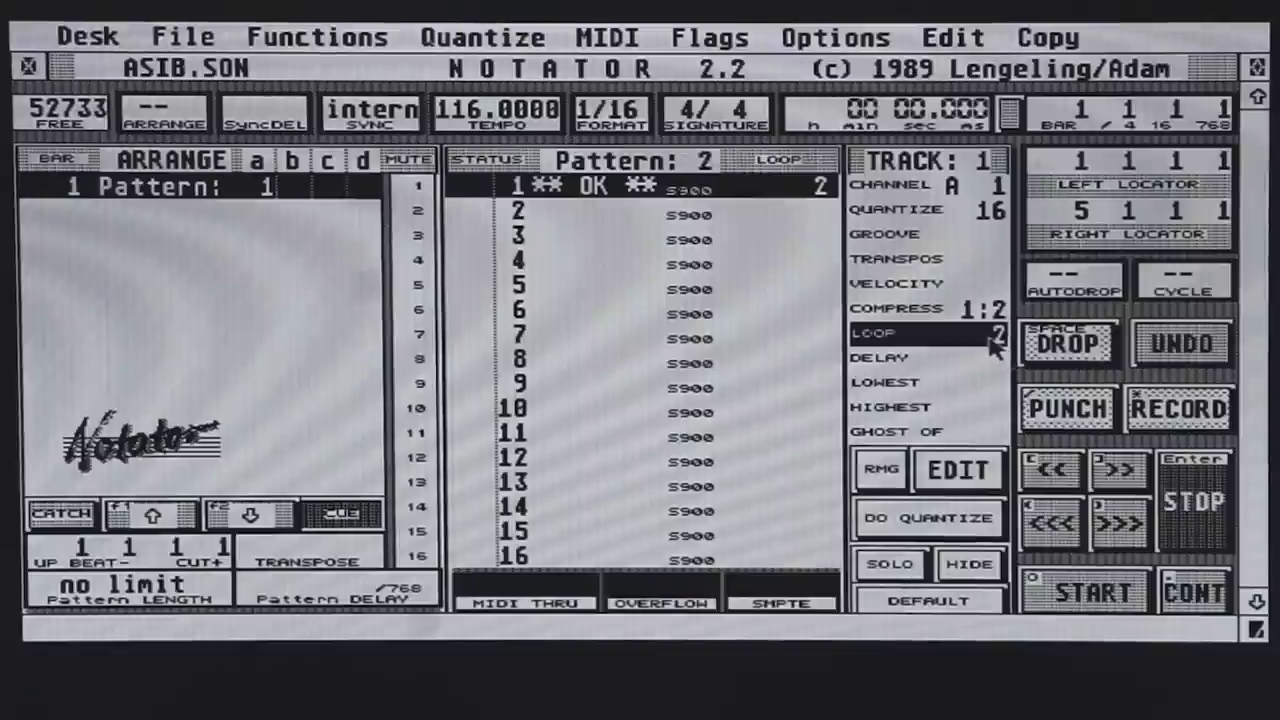
left_click(1095, 593)
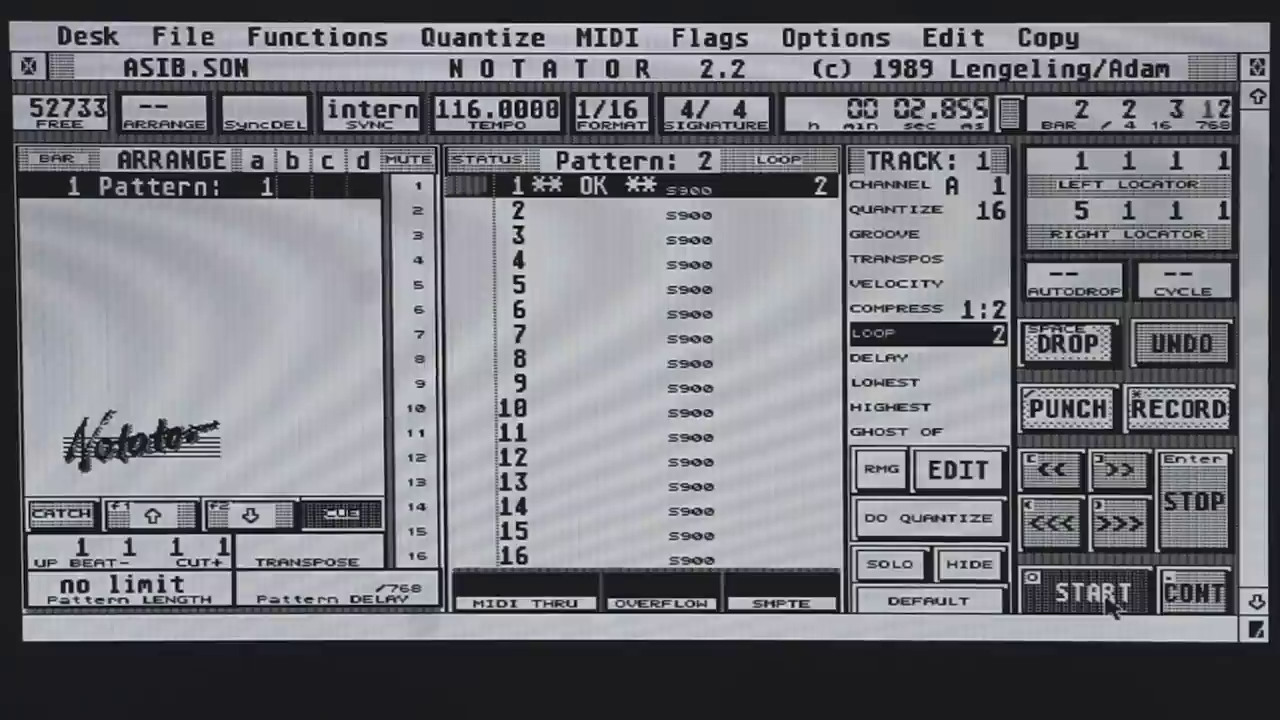
left_click(1190, 505)
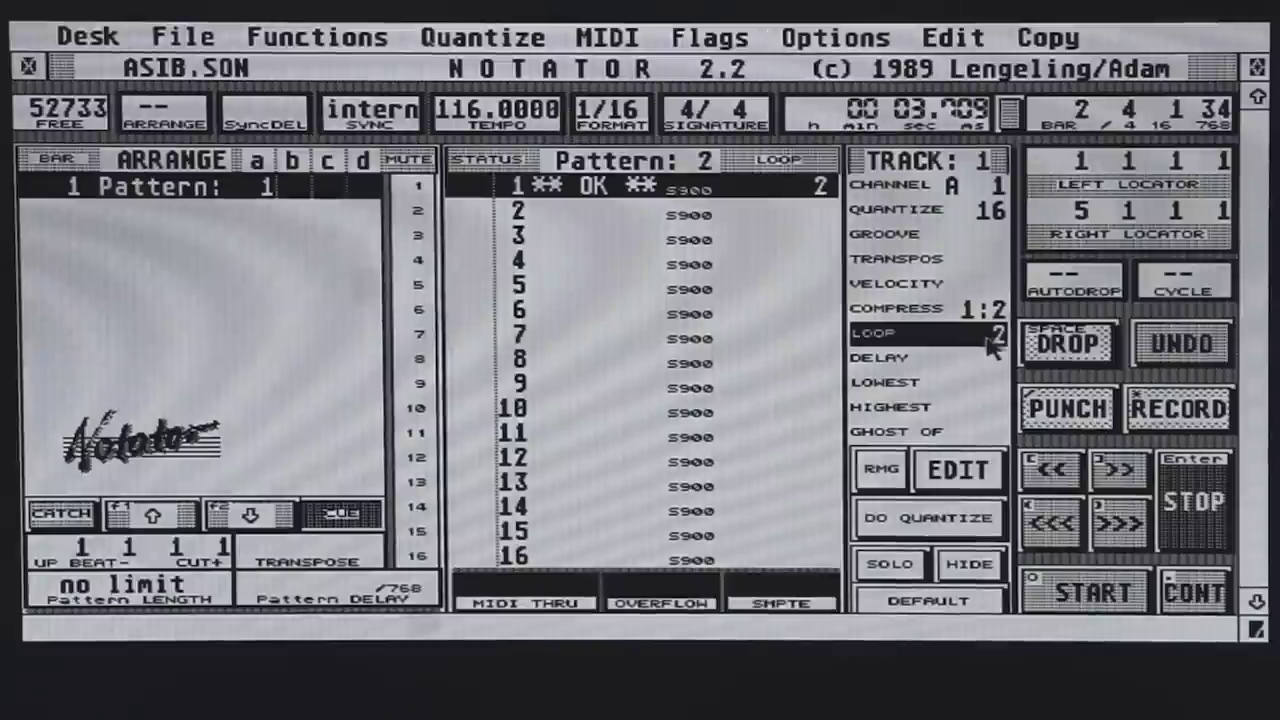
right_click(997, 342)
right_click(997, 342)
left_click(1058, 603)
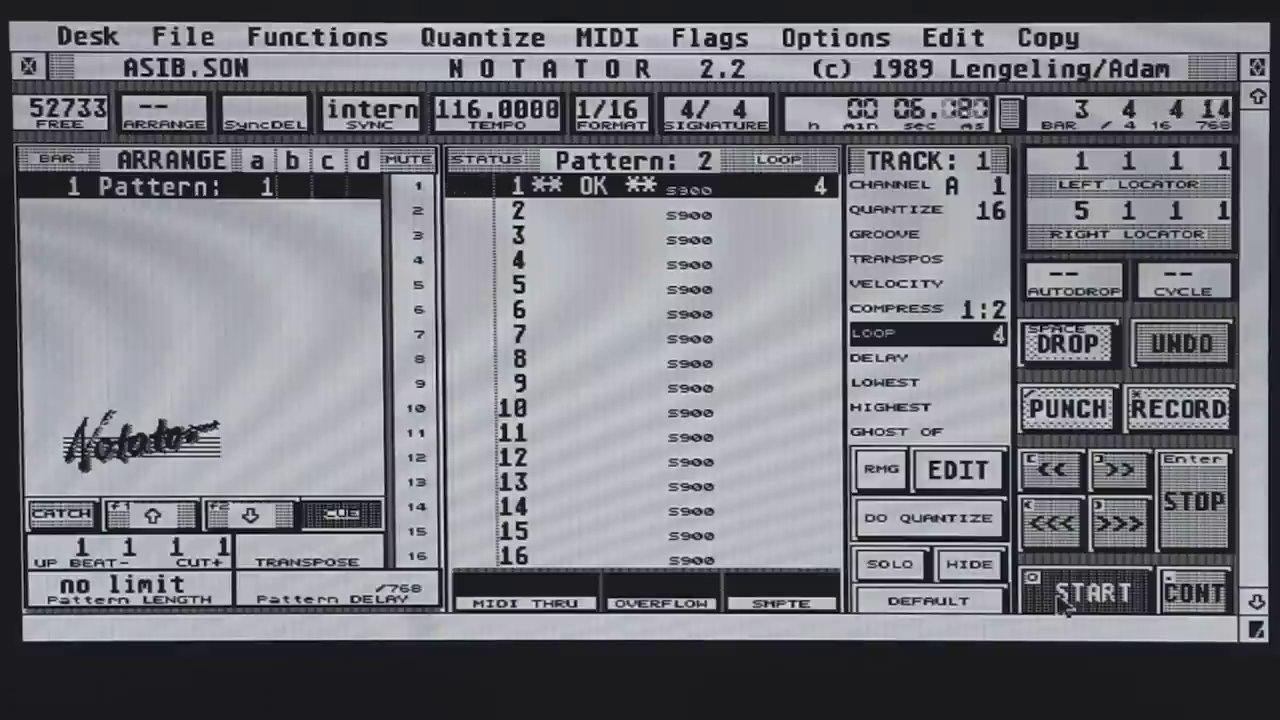
left_click(1197, 530)
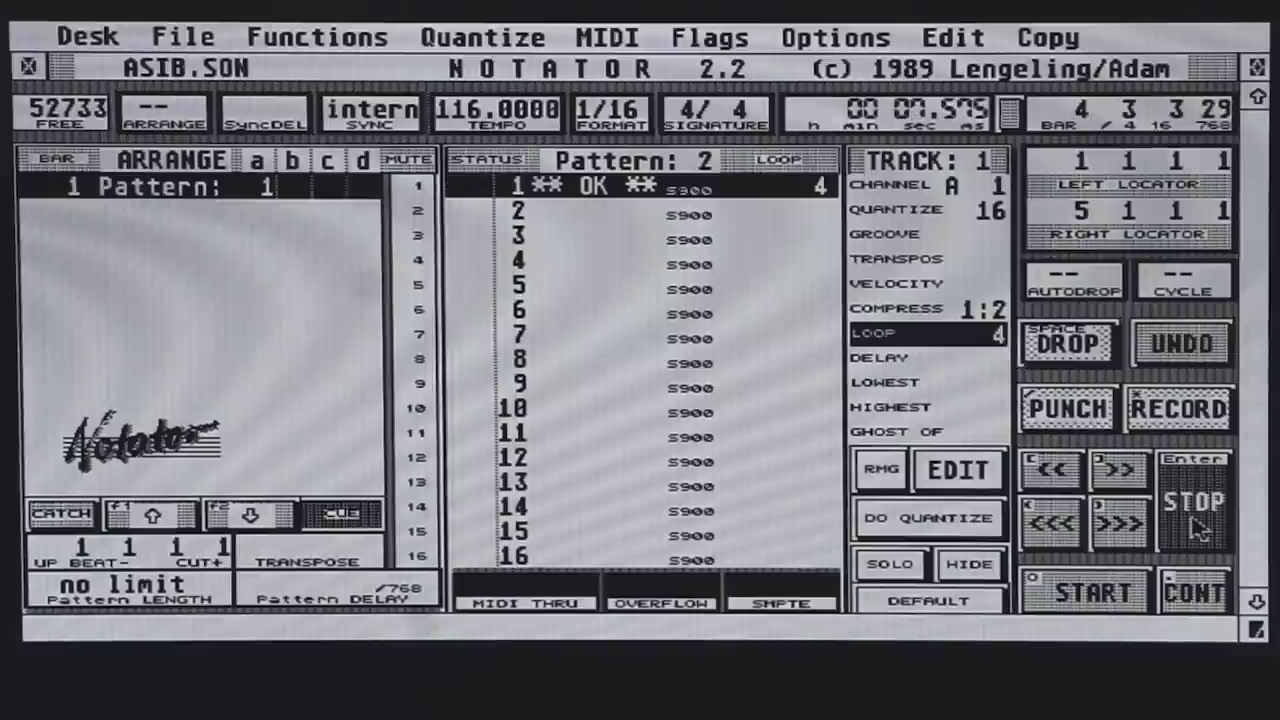
left_click(1197, 530)
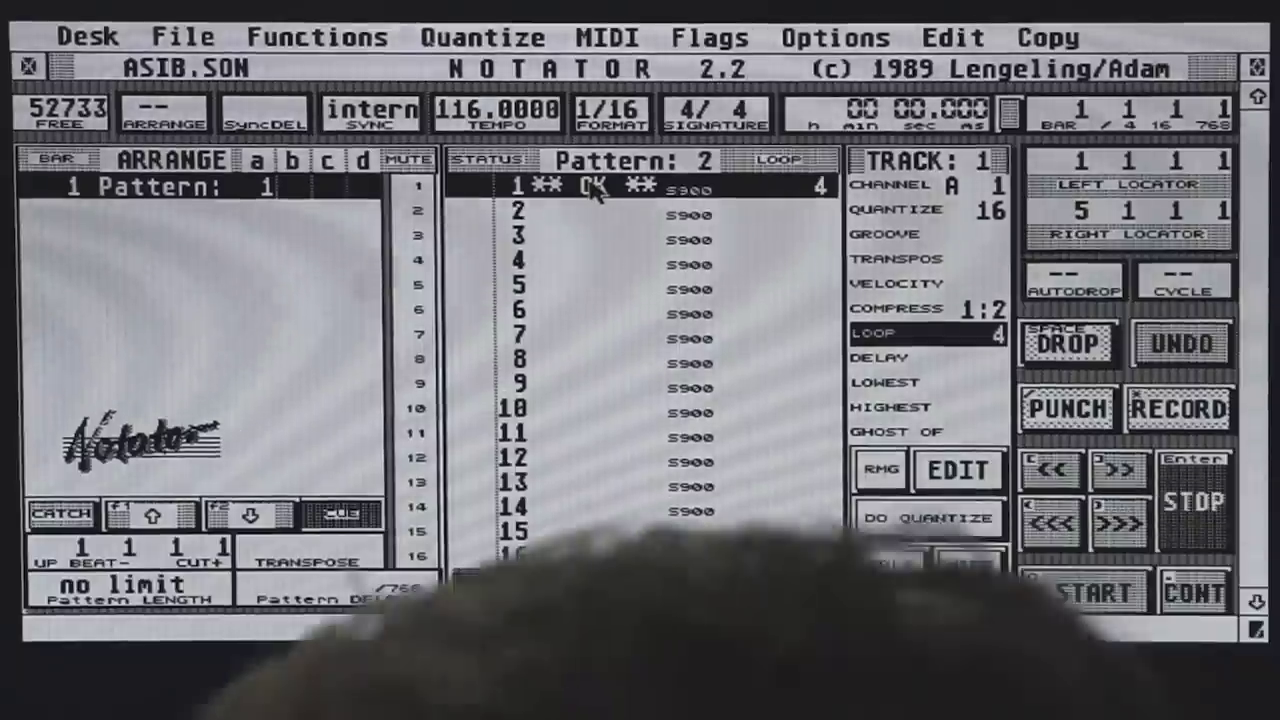
Name track 1 of Pattern 2 KICK
double_click(592, 192)
type("KICK")
key("Return")
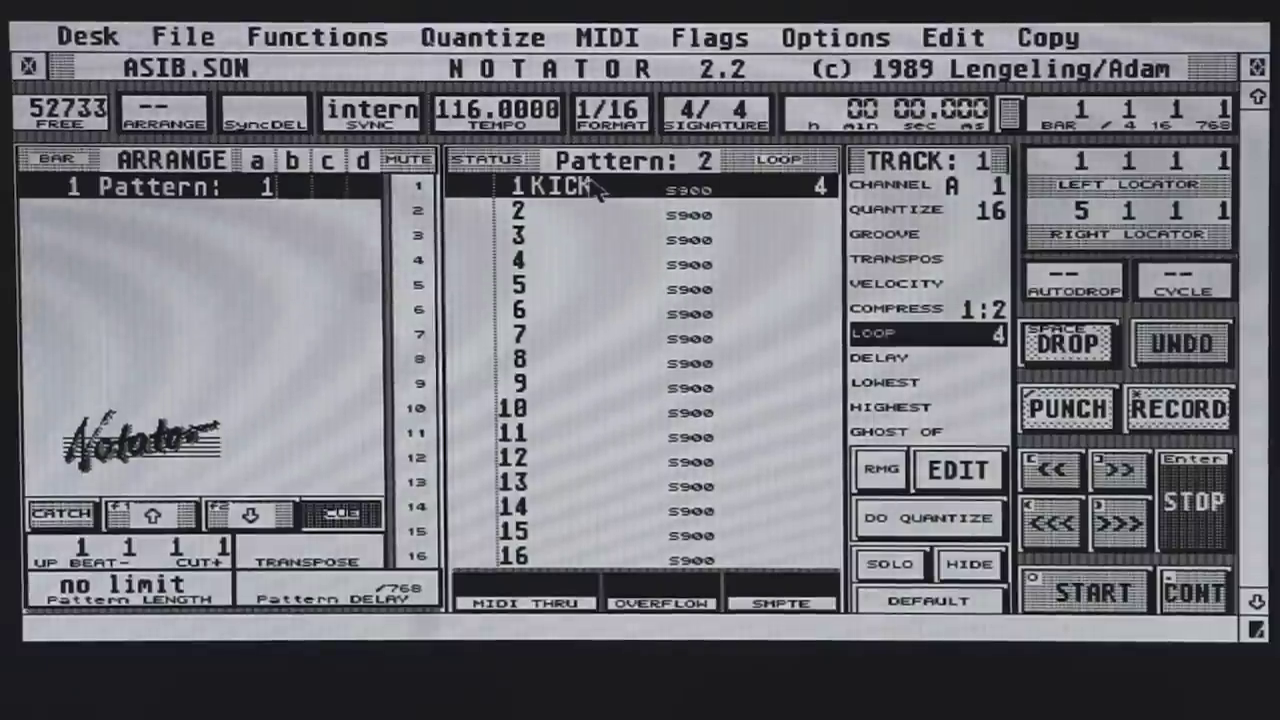
Record a new part onto track 2 and play the pattern back to check it
left_click(585, 217)
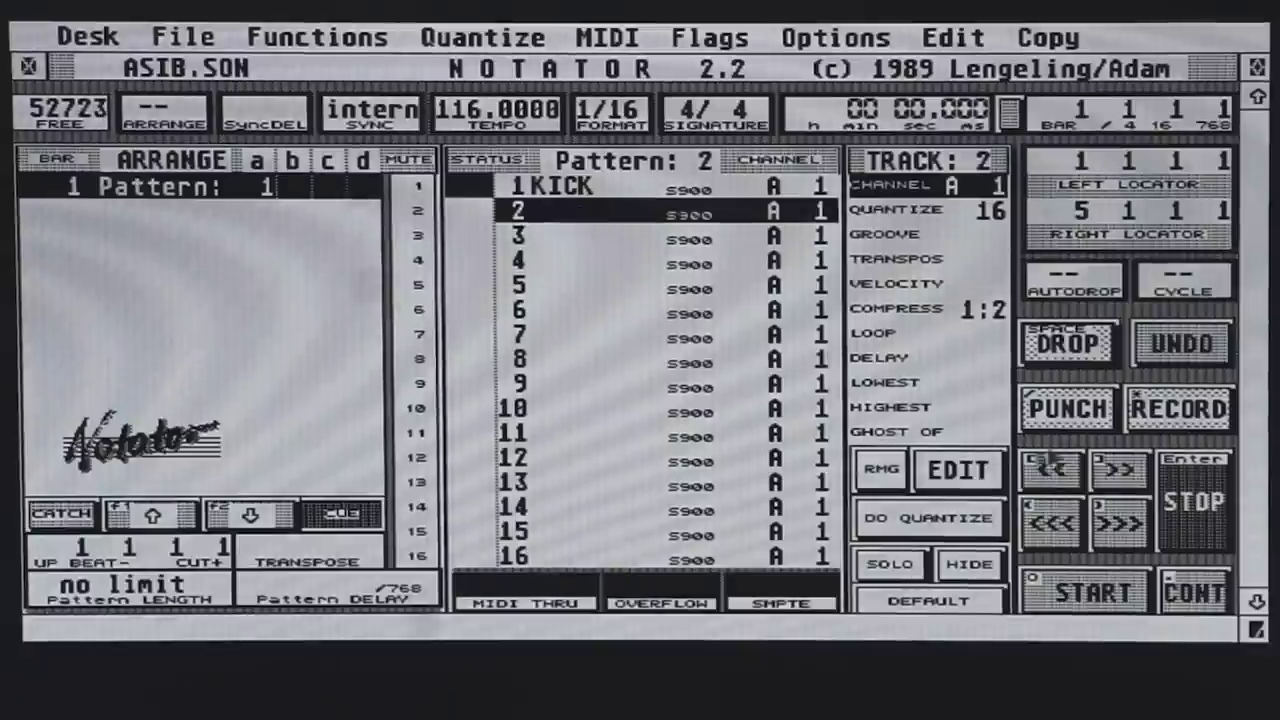
left_click(1145, 418)
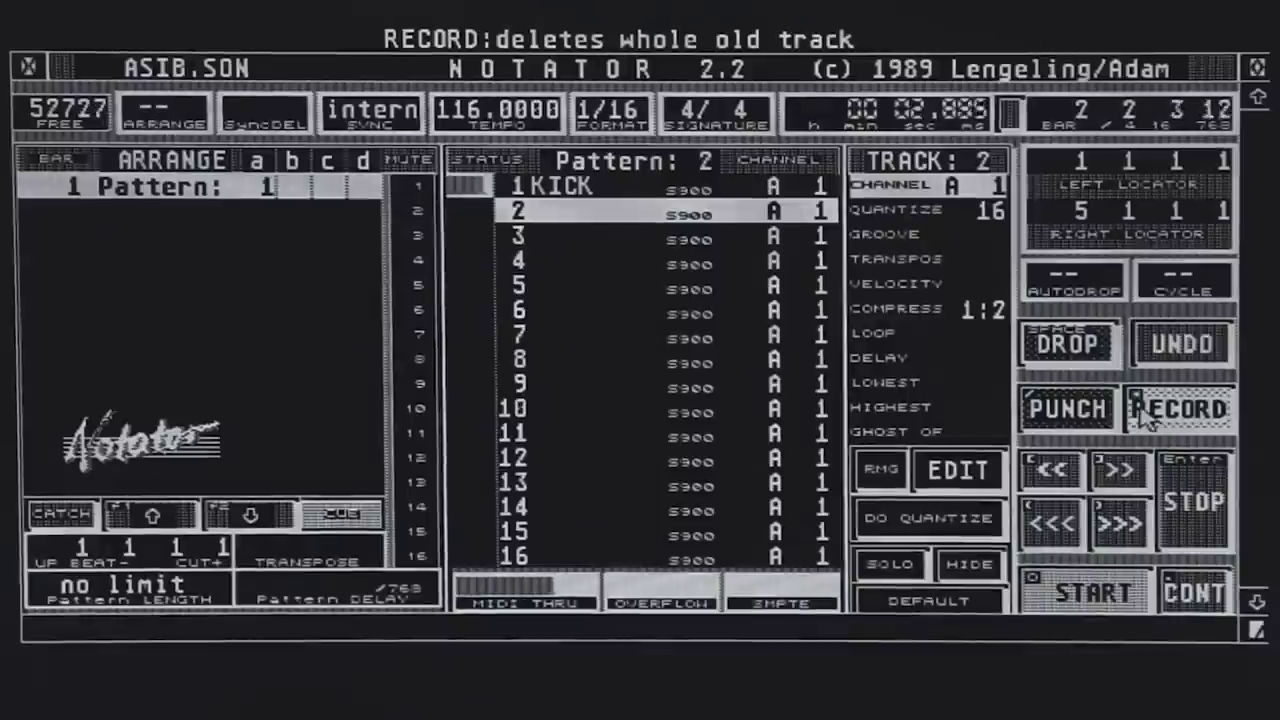
left_click(1193, 500)
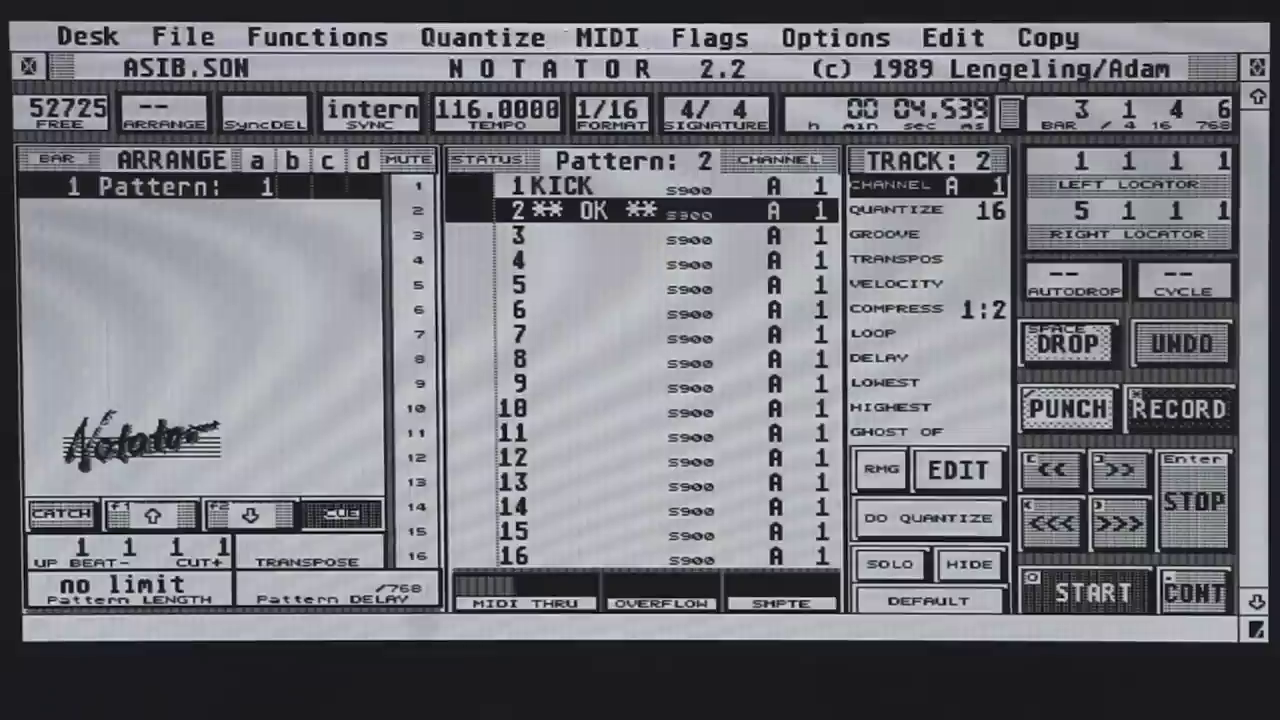
left_click(1073, 594)
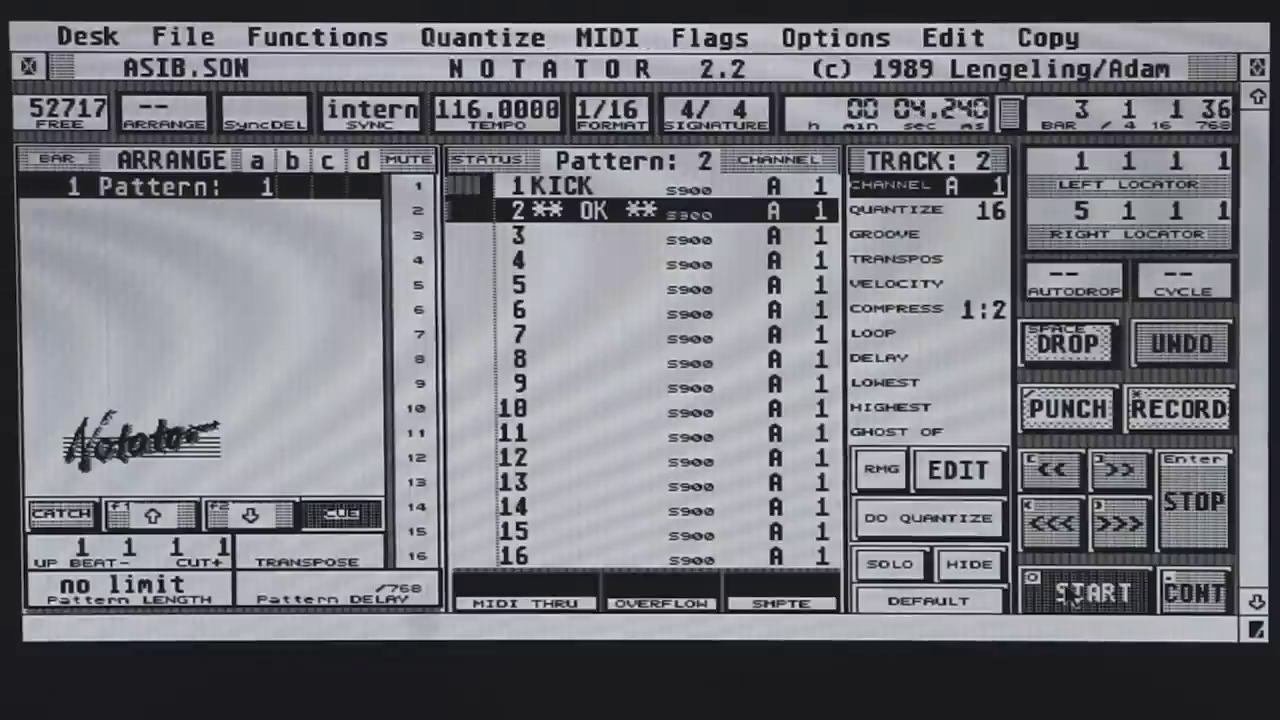
left_click(1170, 518)
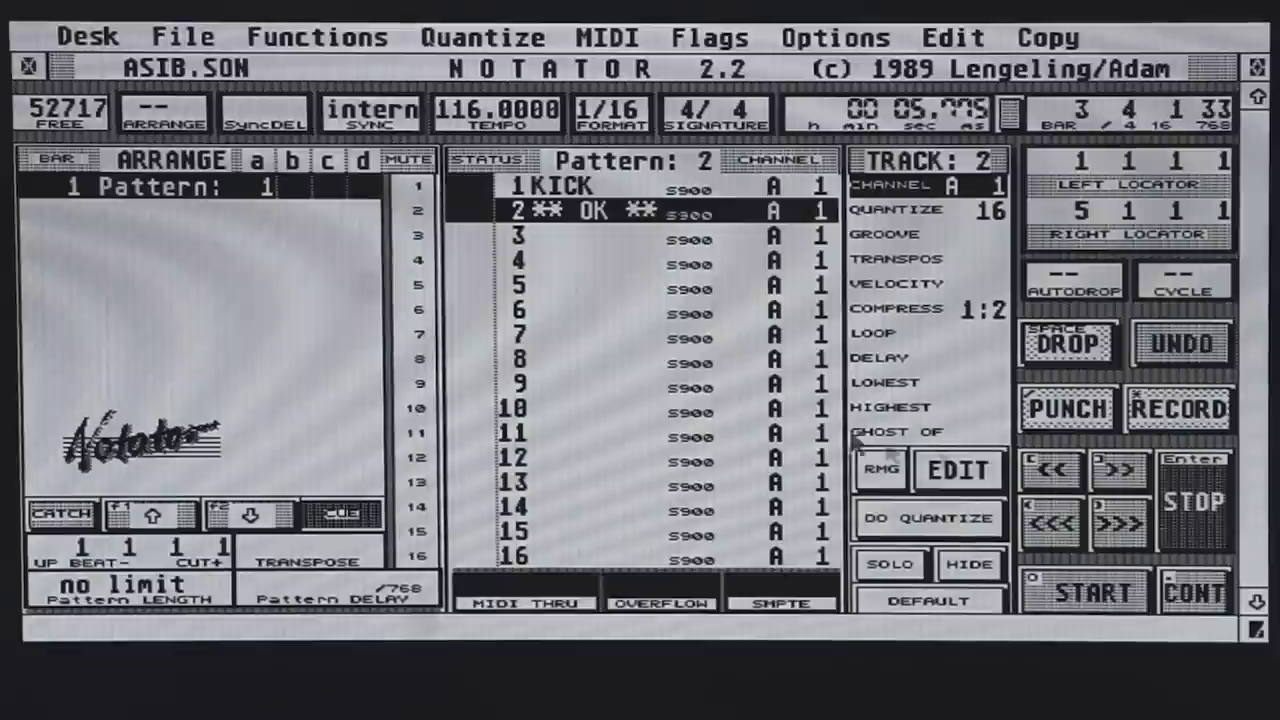
Show the tracks' loop settings and name track 2 RIM
left_click(984, 340)
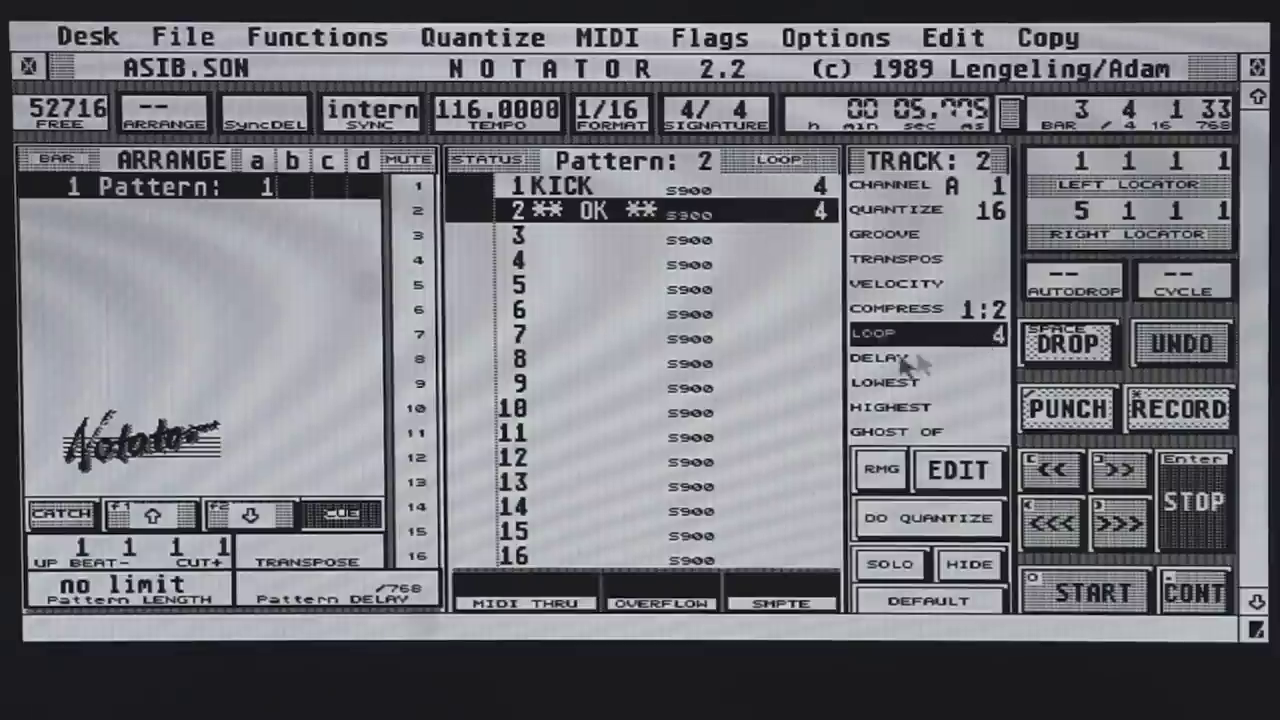
double_click(592, 220)
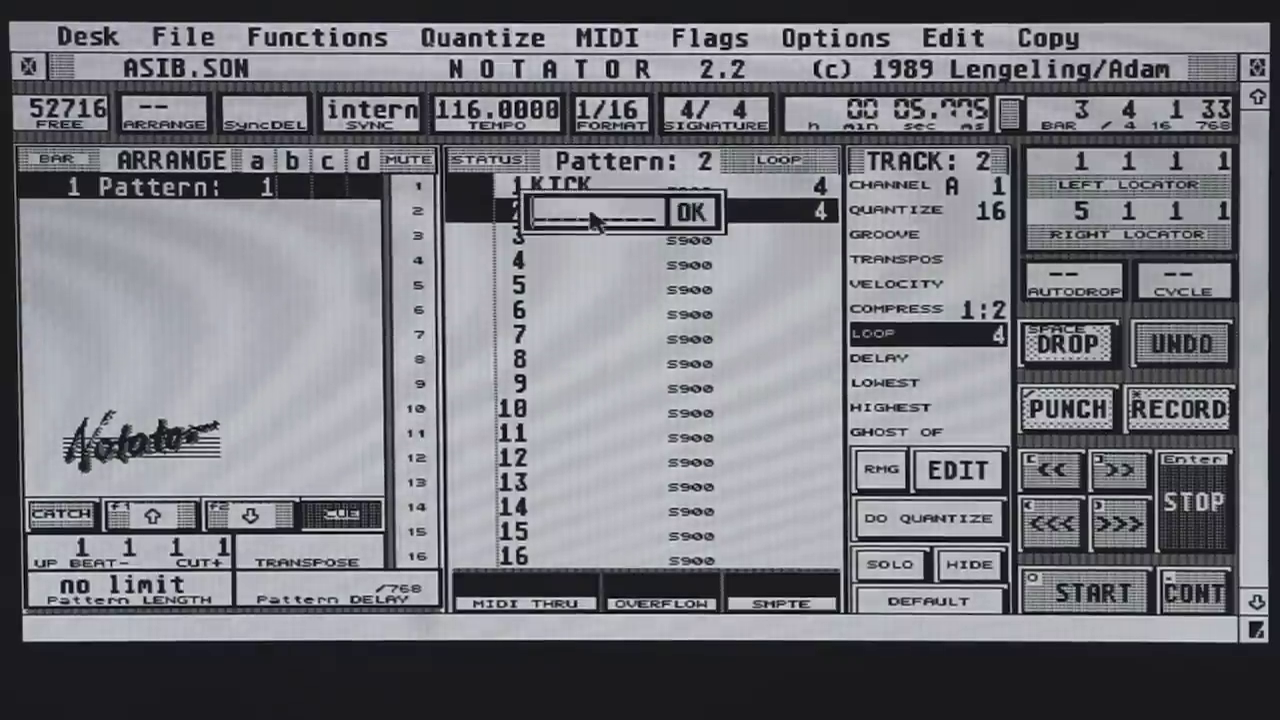
type("RIM")
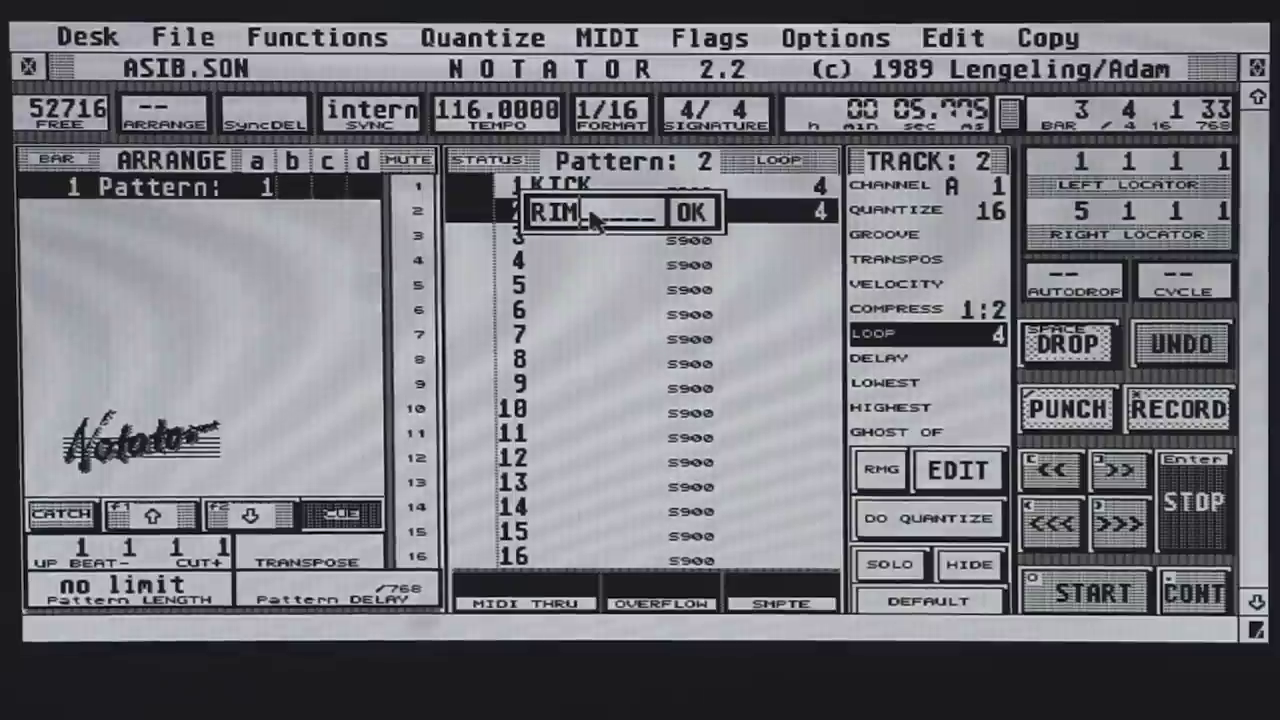
key("Return")
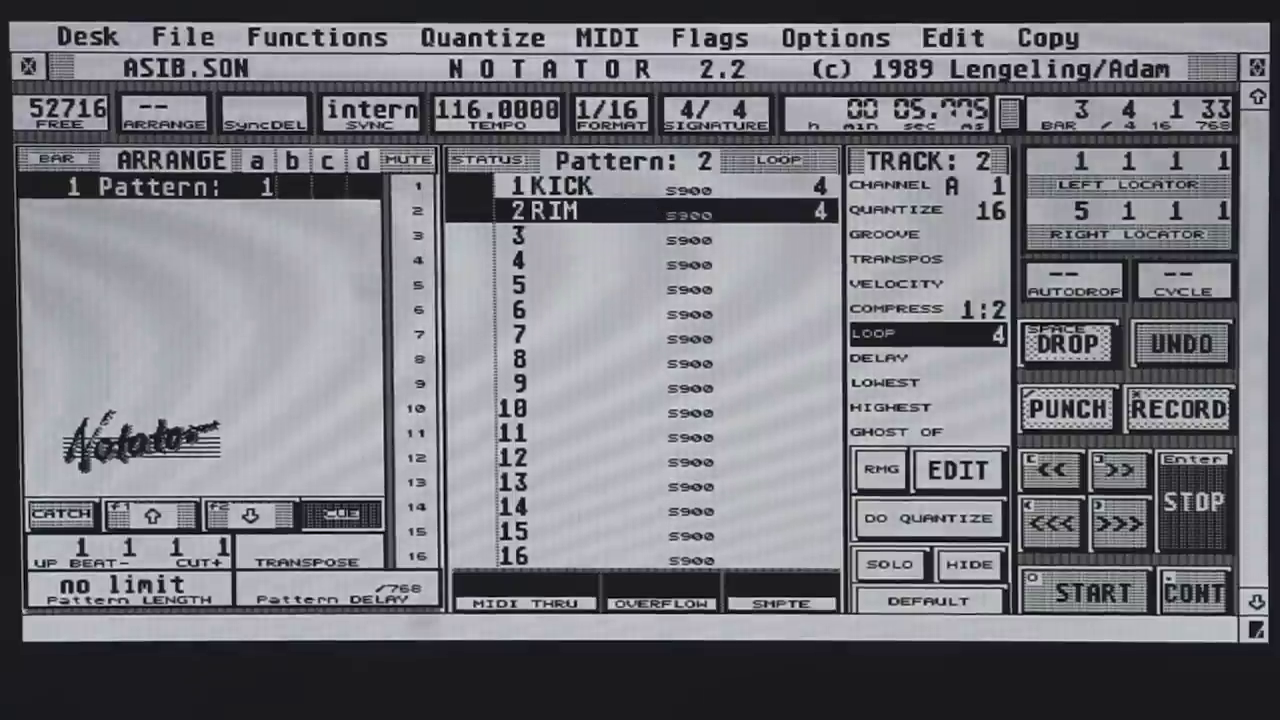
Select track 3 of Pattern 2 and record a new part onto it
left_click(594, 240)
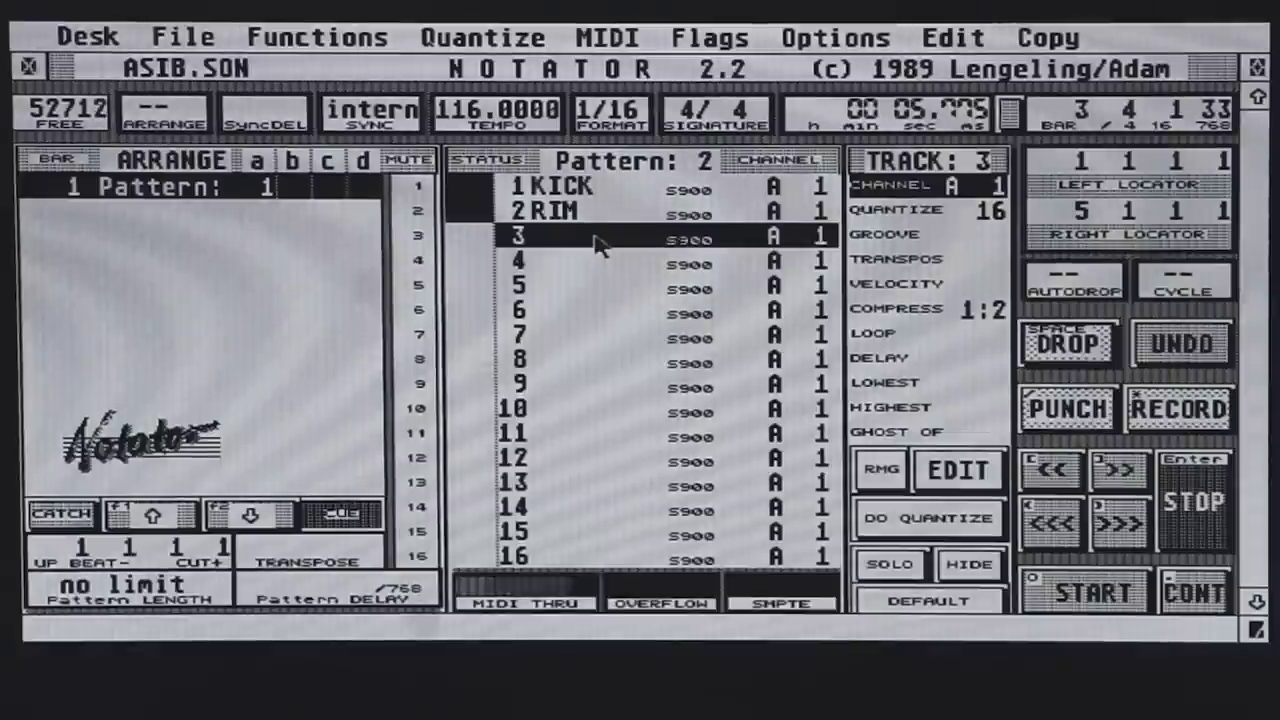
left_click(1138, 410)
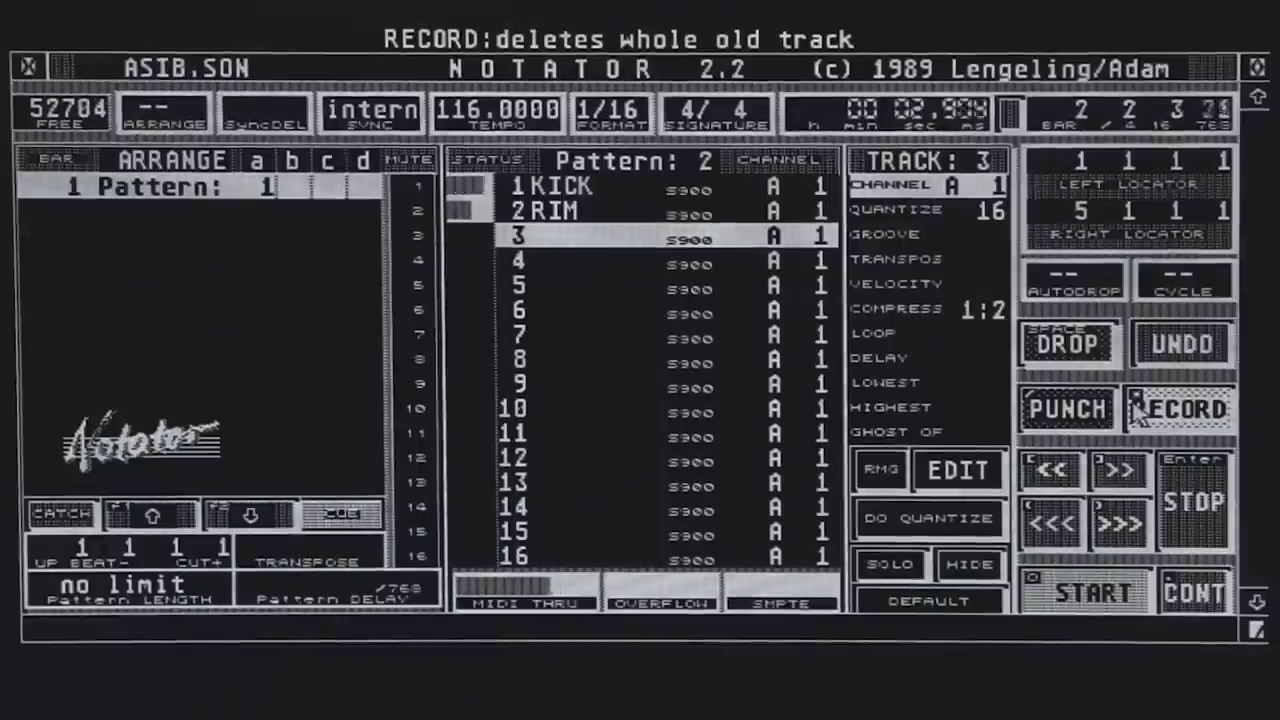
left_click(1140, 418)
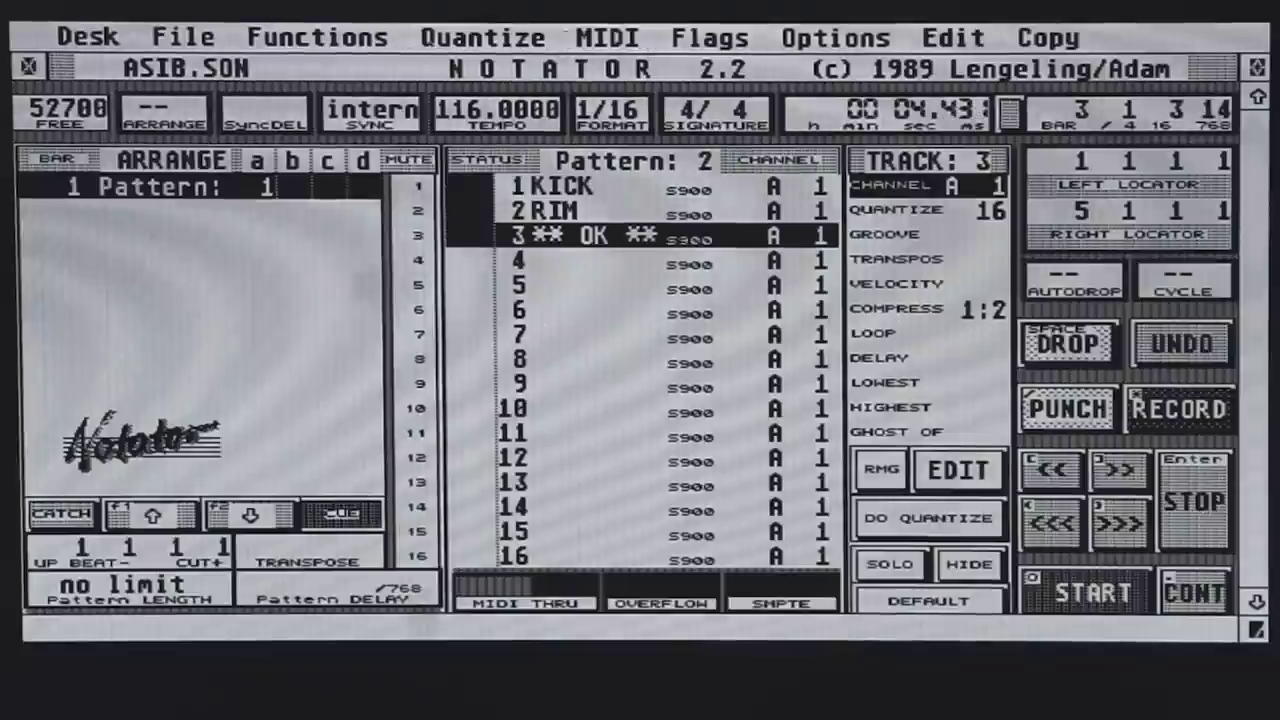
left_click(1195, 500)
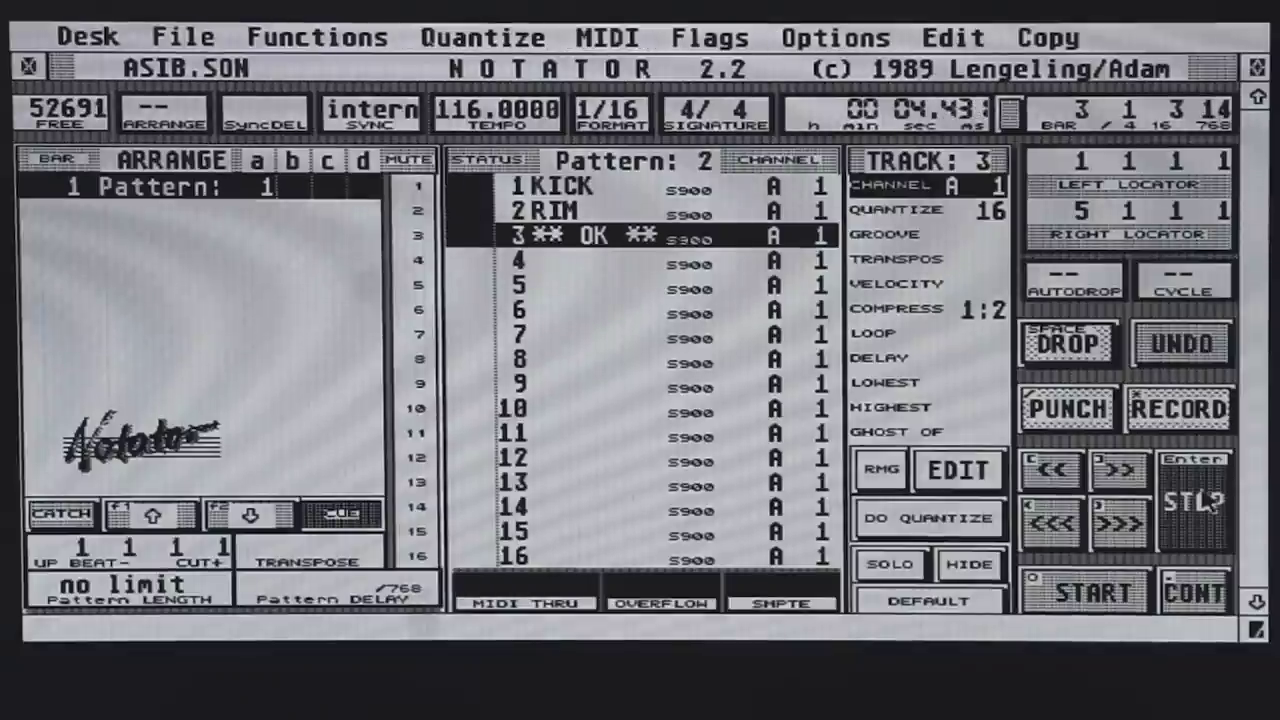
Play Pattern 2 and adjust track 3's velocity while listening, ending at 35
left_click(996, 338)
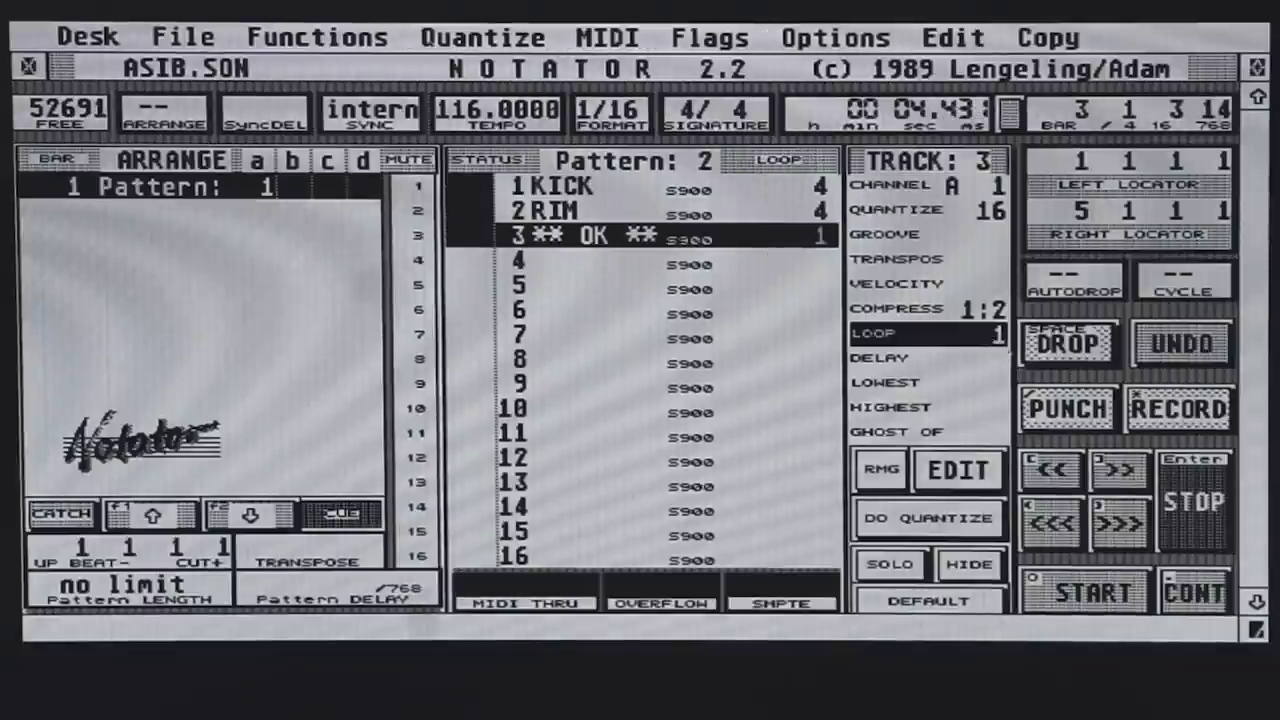
left_click(1075, 594)
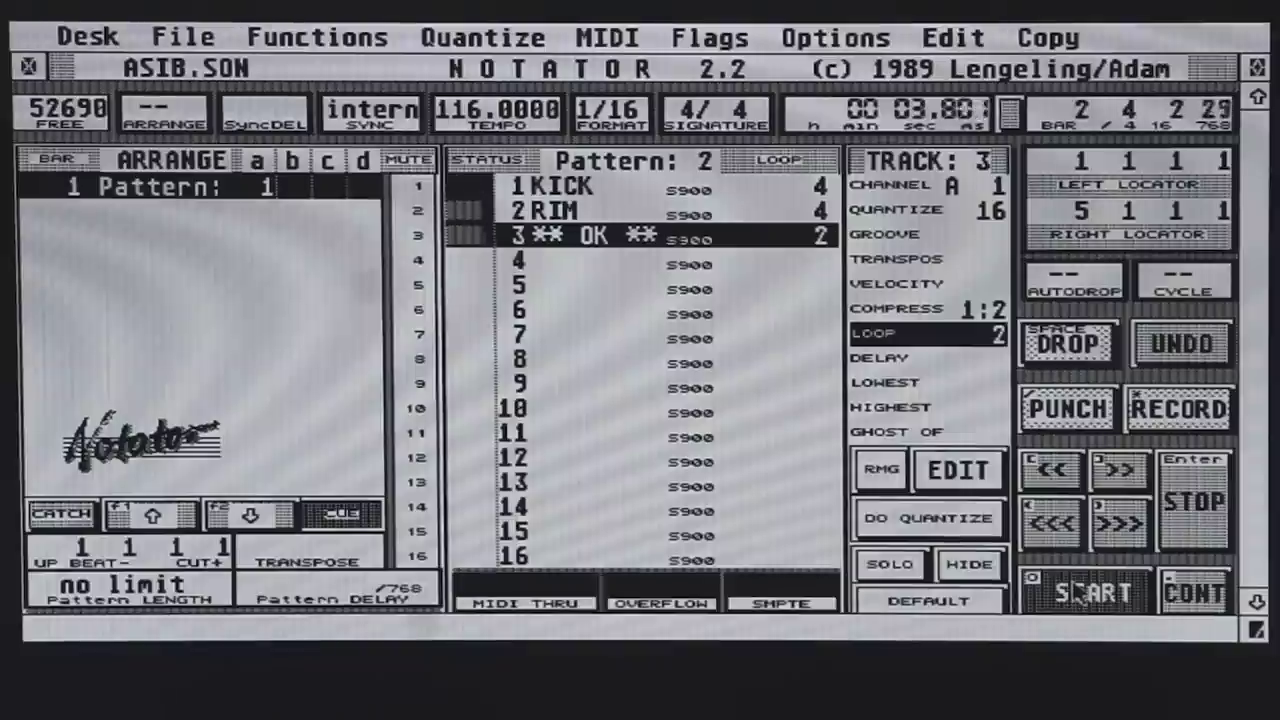
left_click(1190, 508)
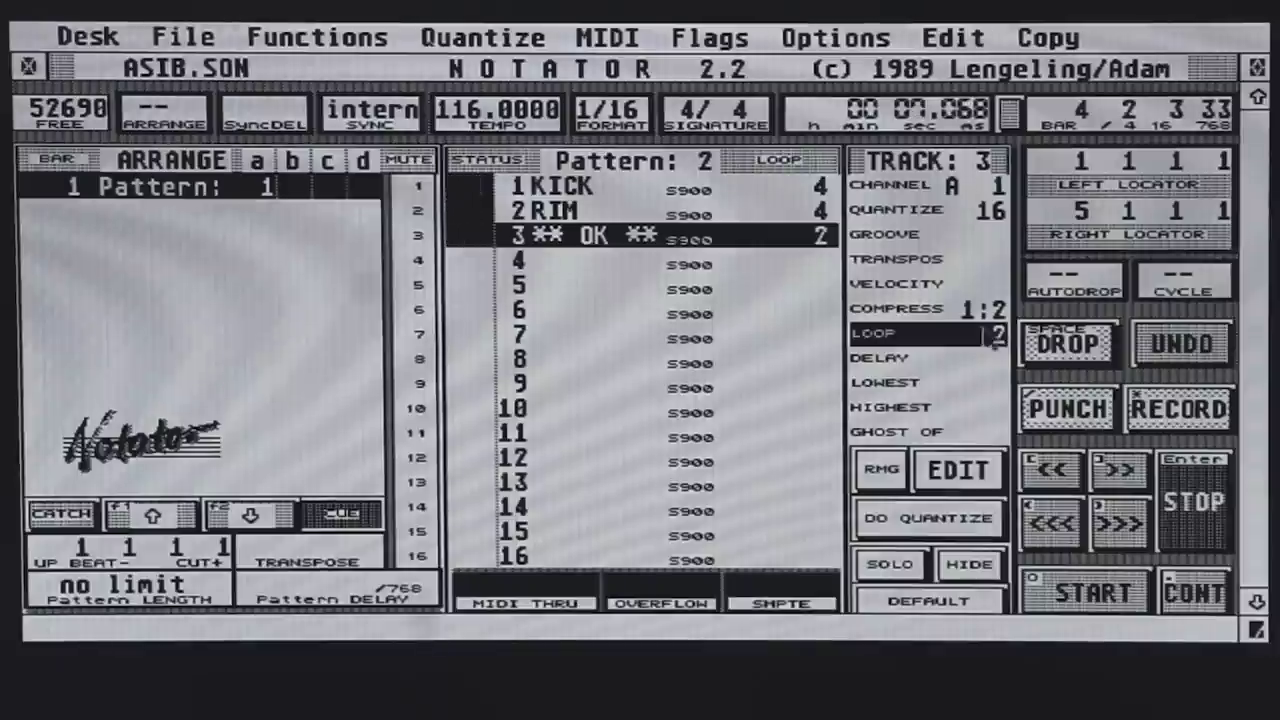
left_click(993, 288)
left_click_drag(993, 288, 993, 244)
left_click_drag(995, 288, 996, 289)
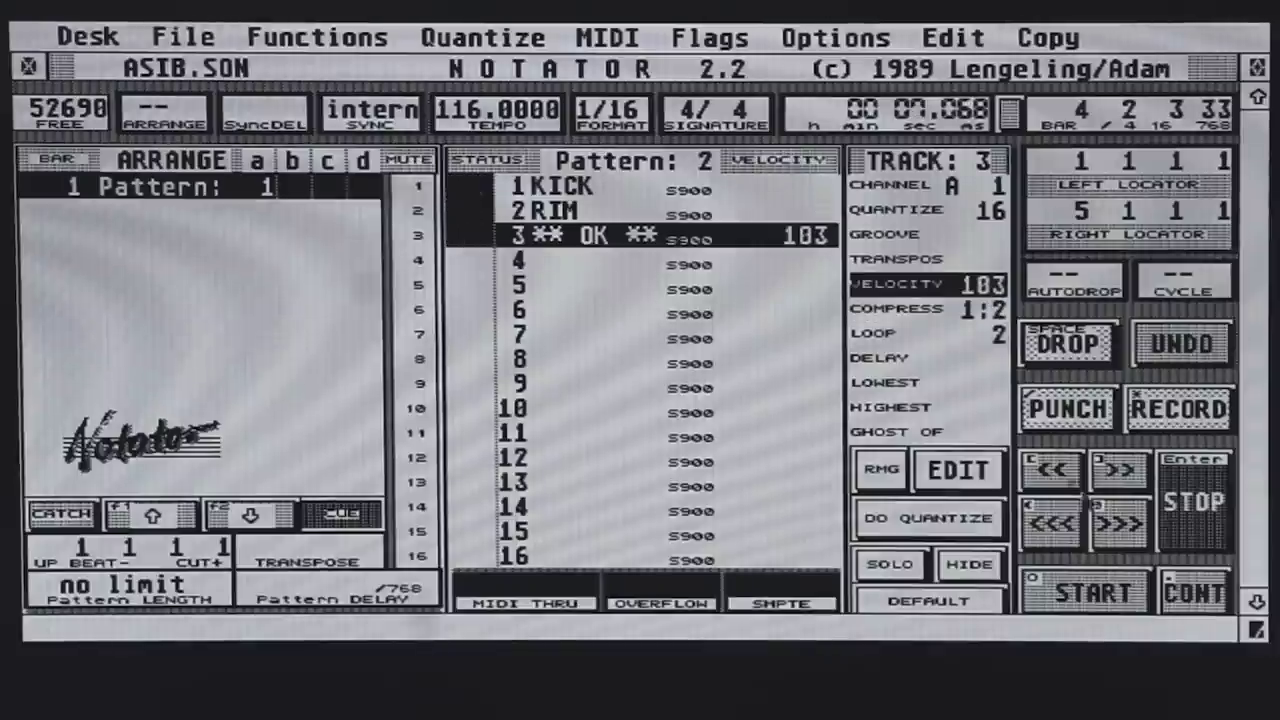
left_click(1120, 594)
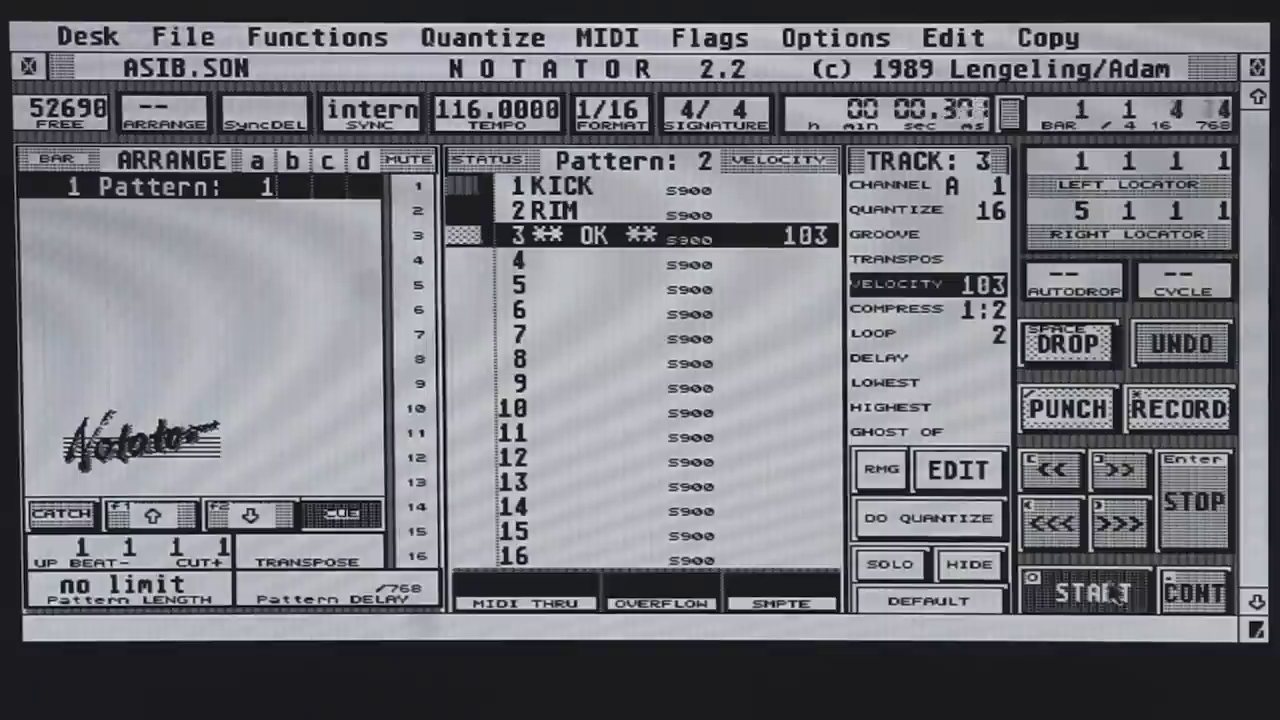
left_click(980, 285)
left_click(973, 289)
left_click_drag(973, 284, 975, 286)
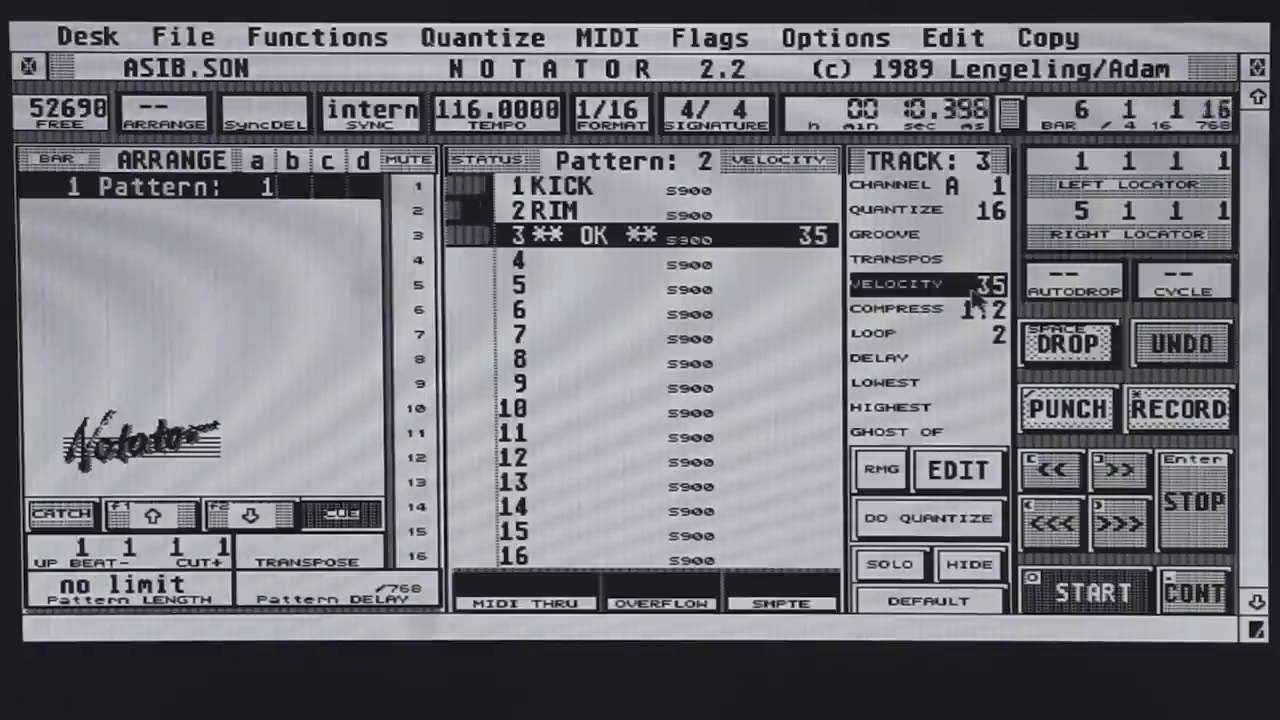
left_click(1175, 522)
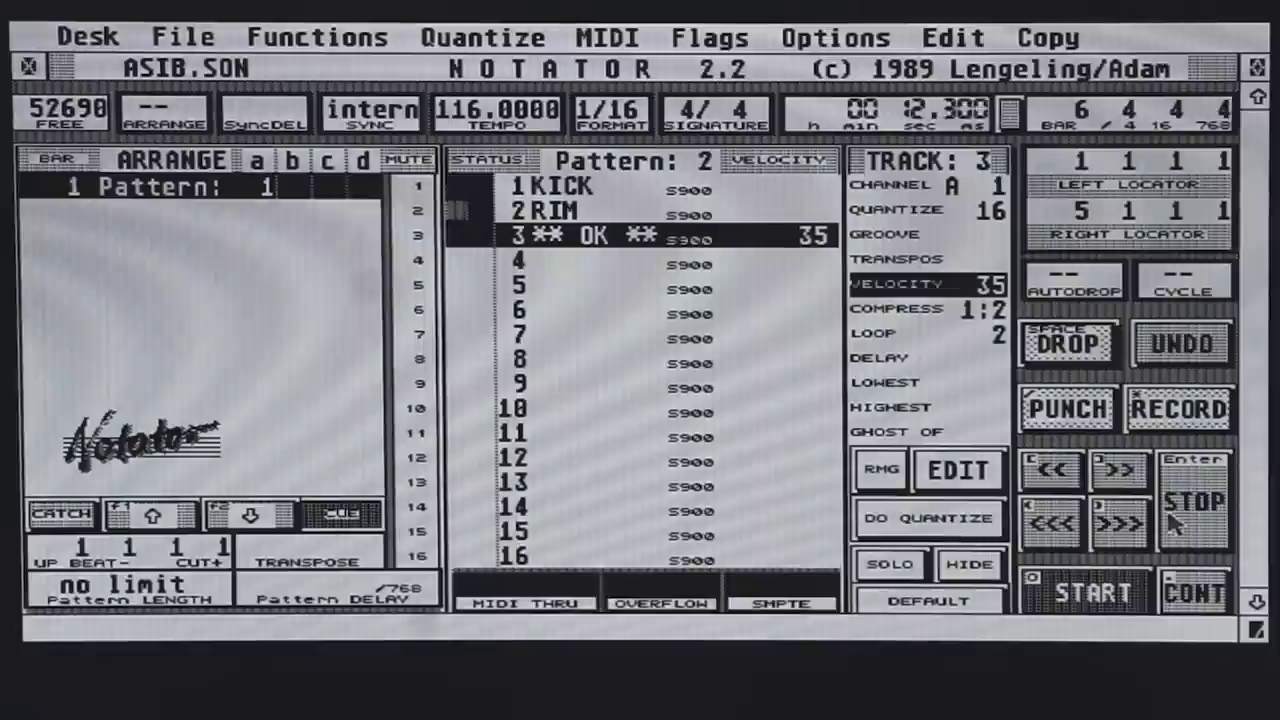
Name track 3 Hats1
double_click(573, 240)
type("Hats1")
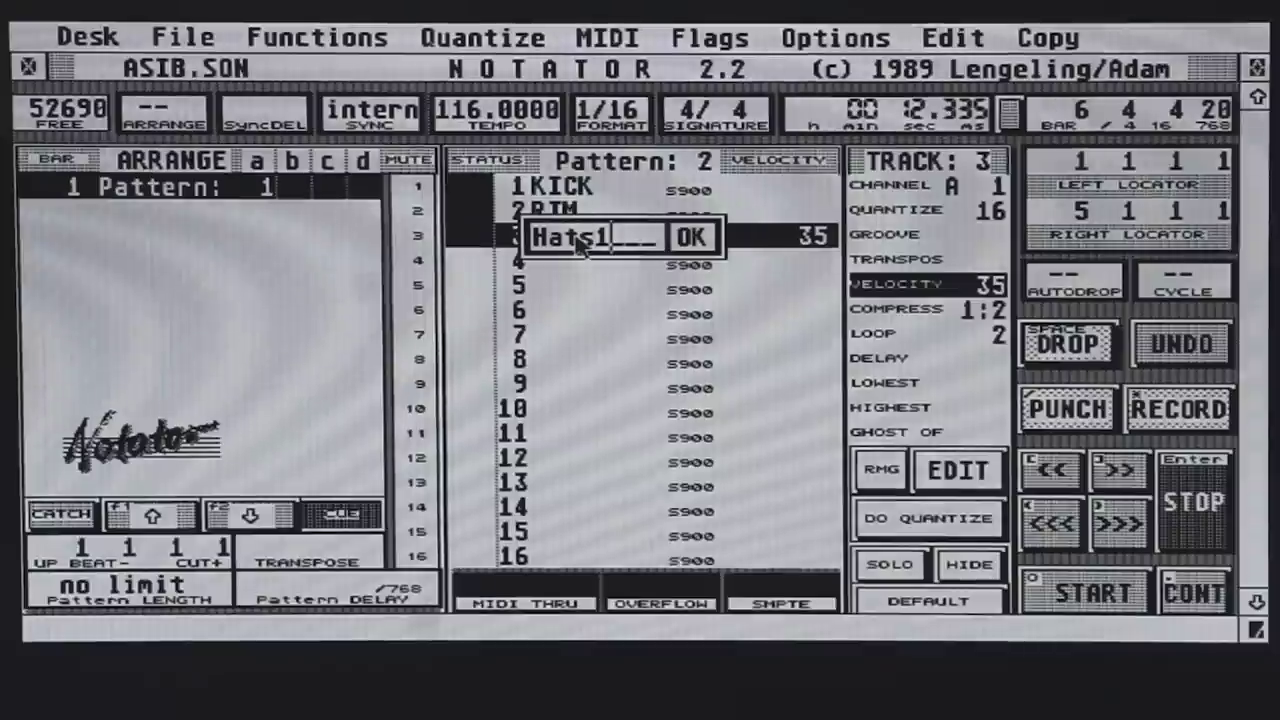
key("Return")
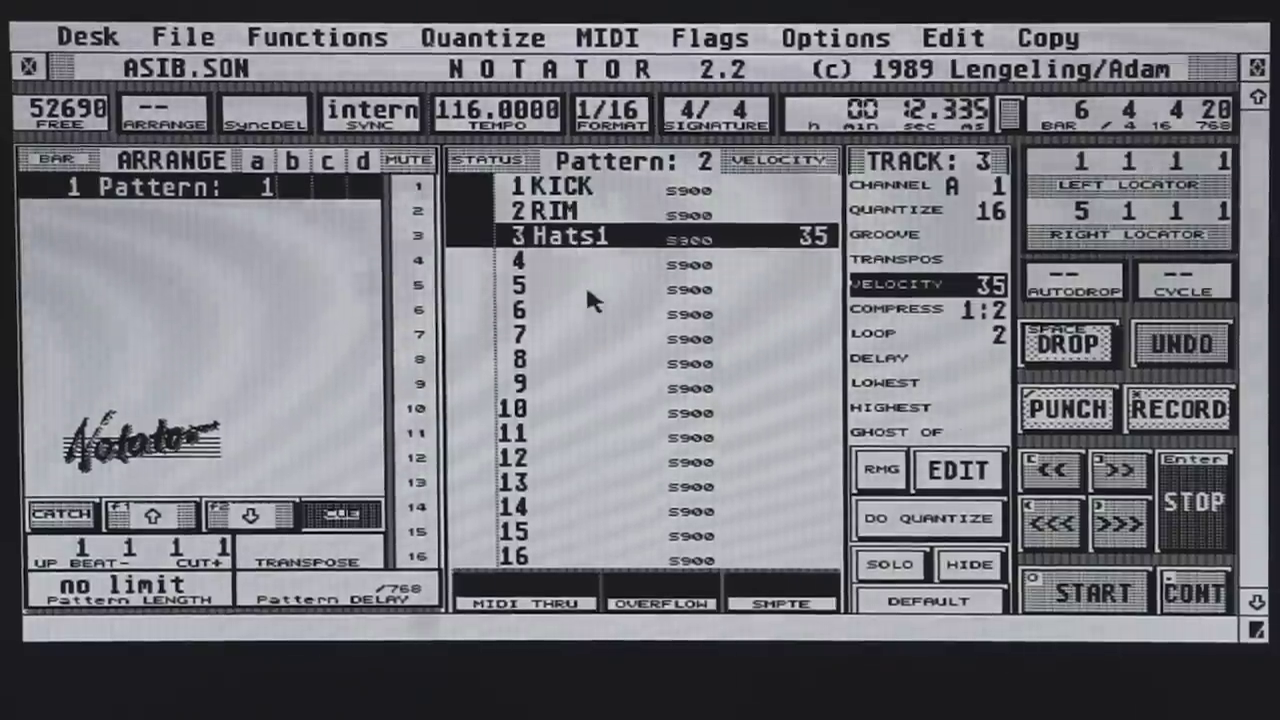
Select empty track 4 and record a new part onto it
left_click(583, 263)
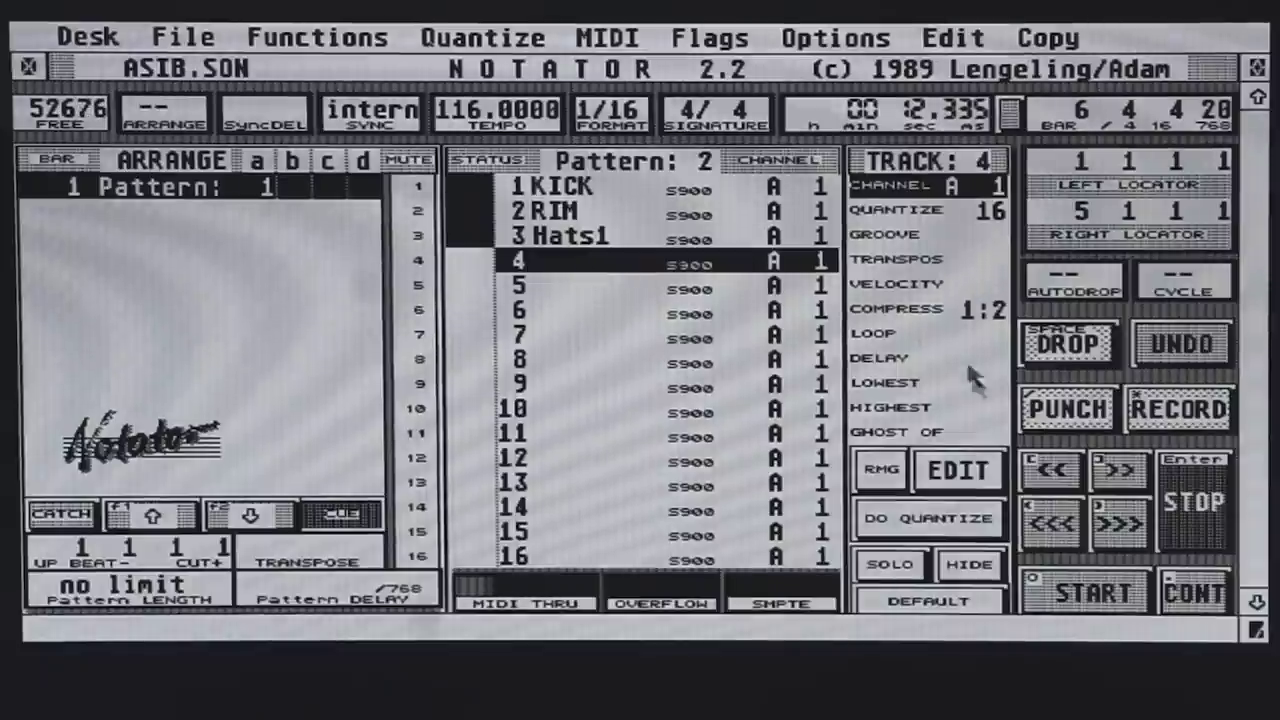
left_click(1158, 412)
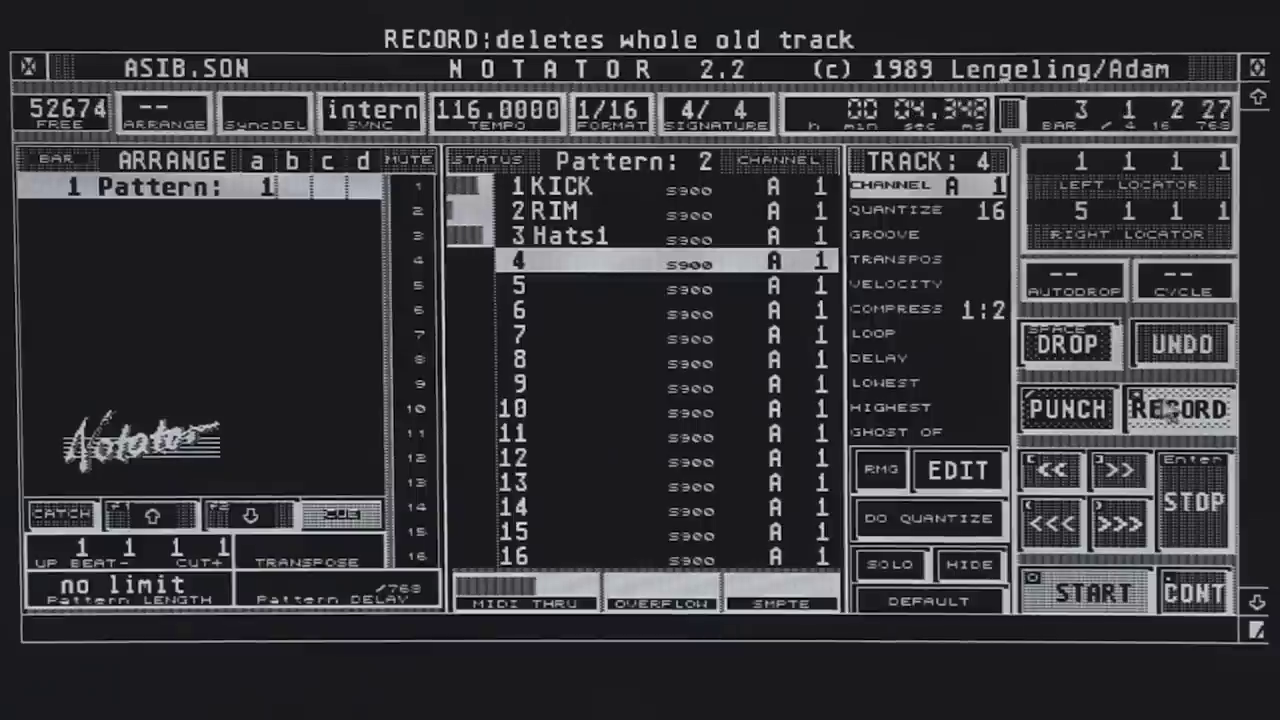
left_click(1192, 503)
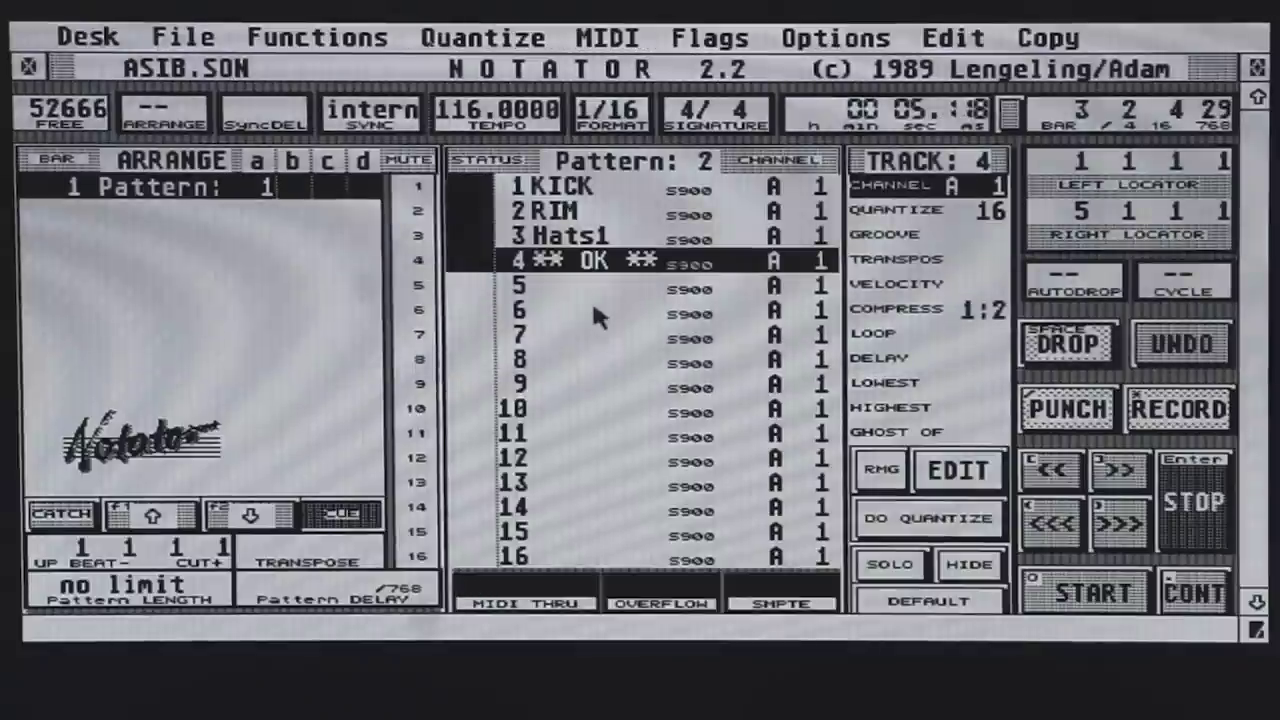
Name track 4 Hats2
double_click(595, 262)
type("Ha")
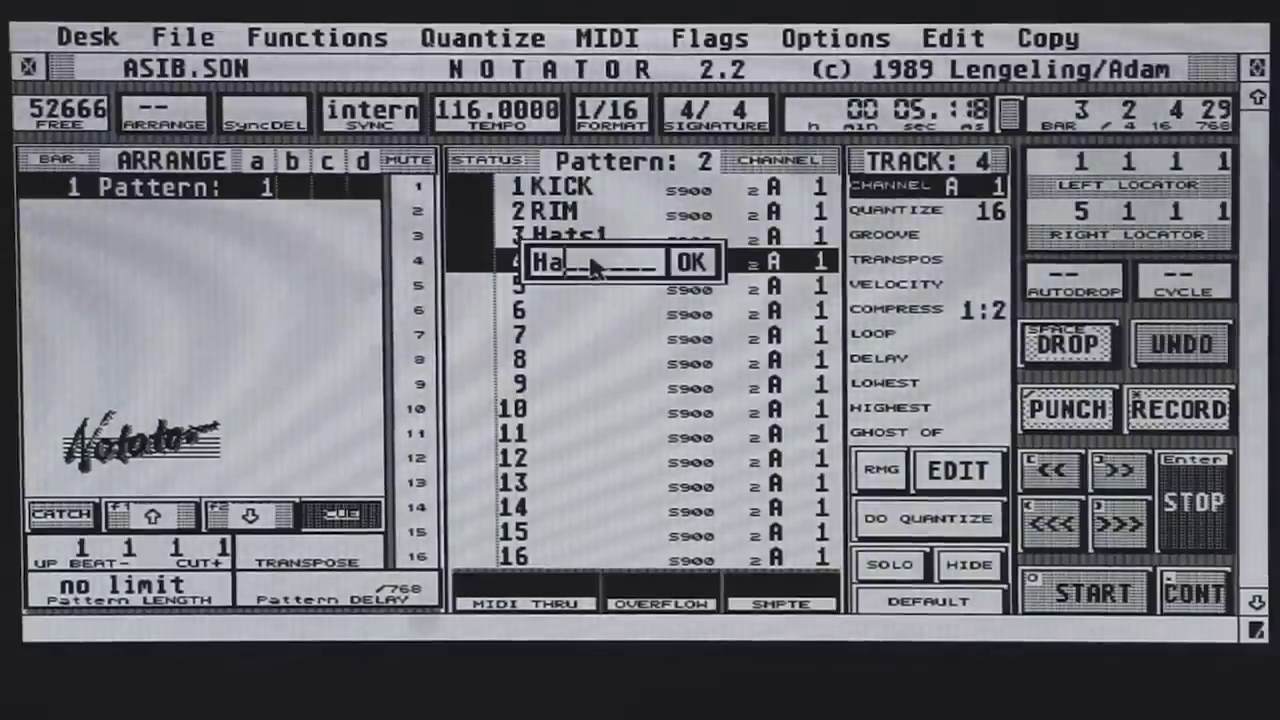
type("ts2")
key("Return")
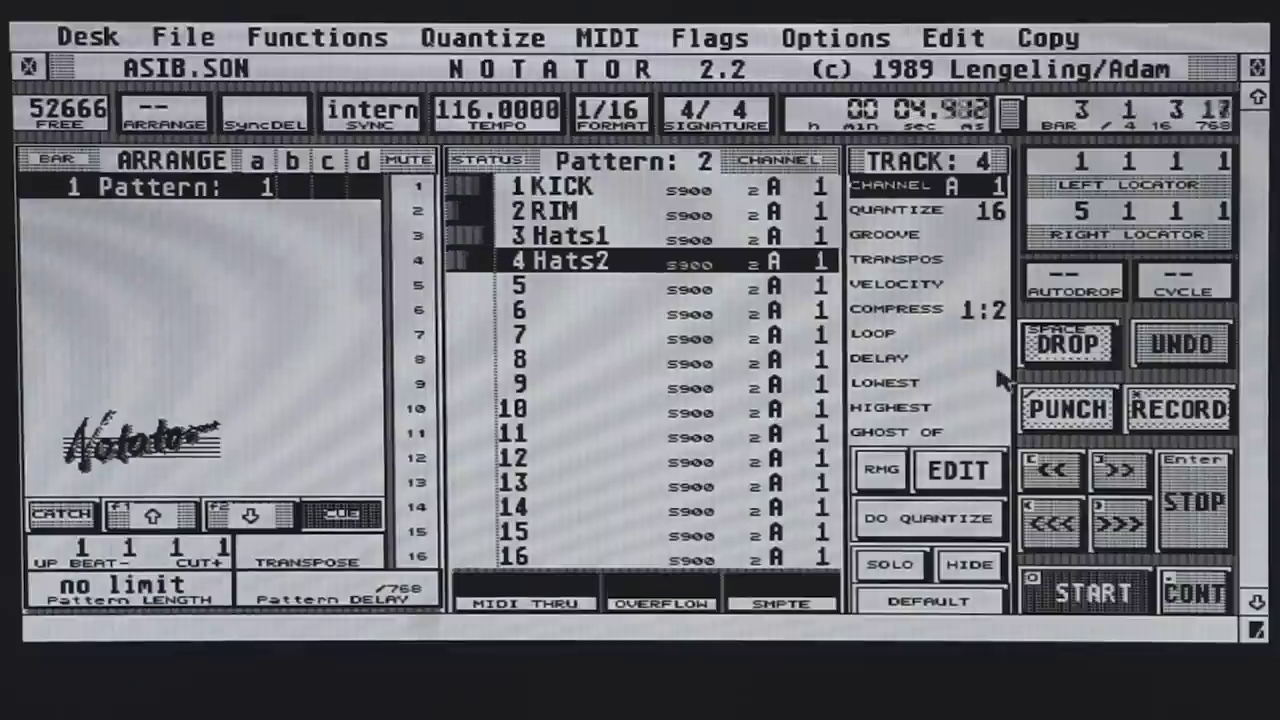
Check the tracks' compress and loop settings, then play Pattern 2 from the start
left_click(987, 315)
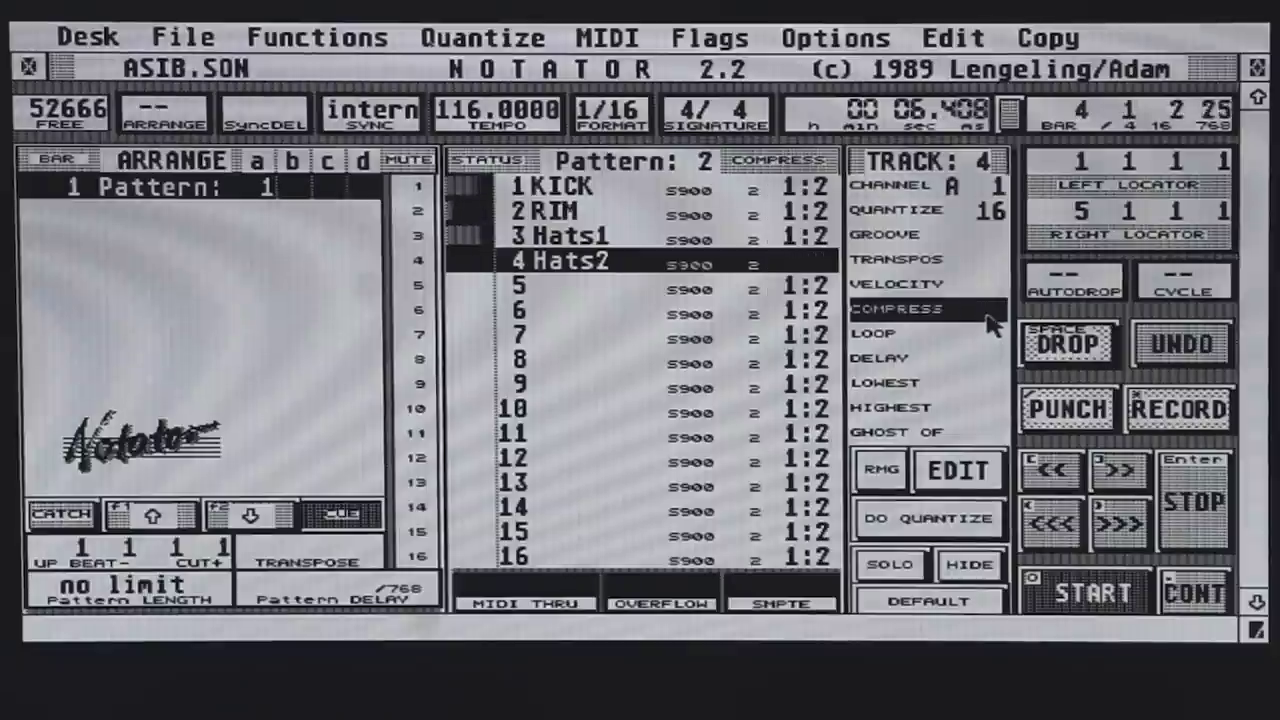
key("KP_Enter")
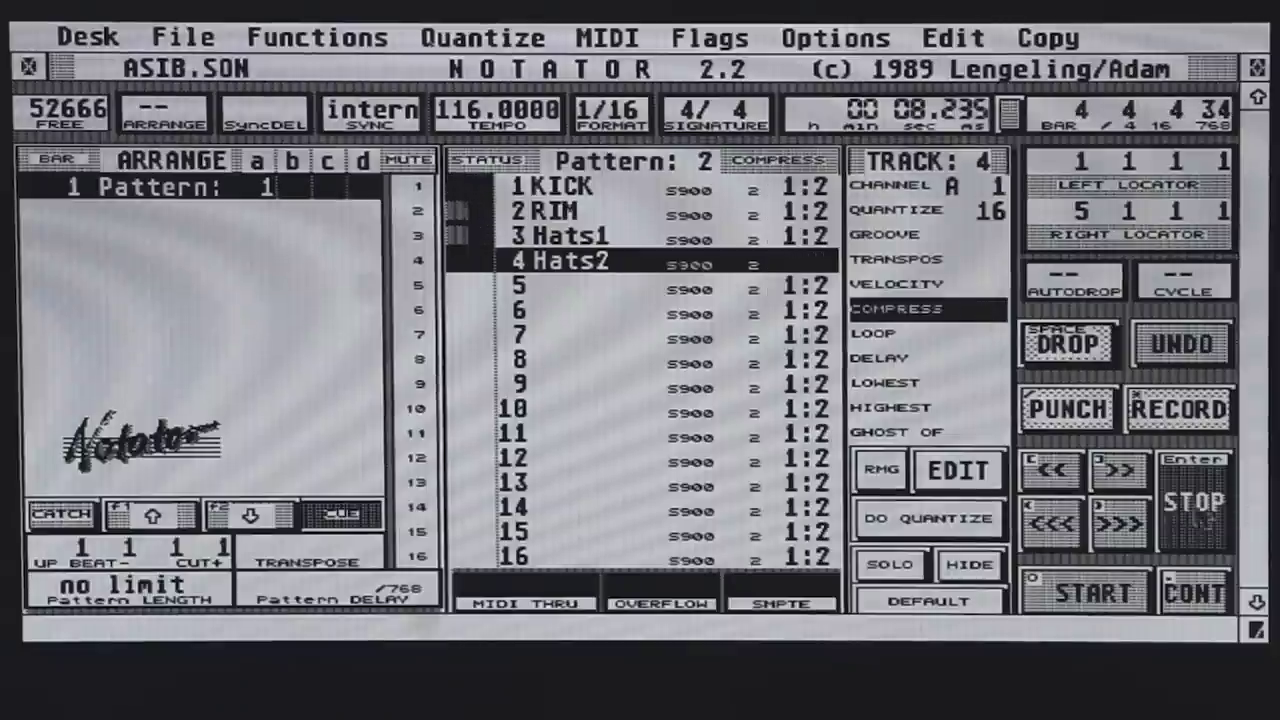
left_click(980, 334)
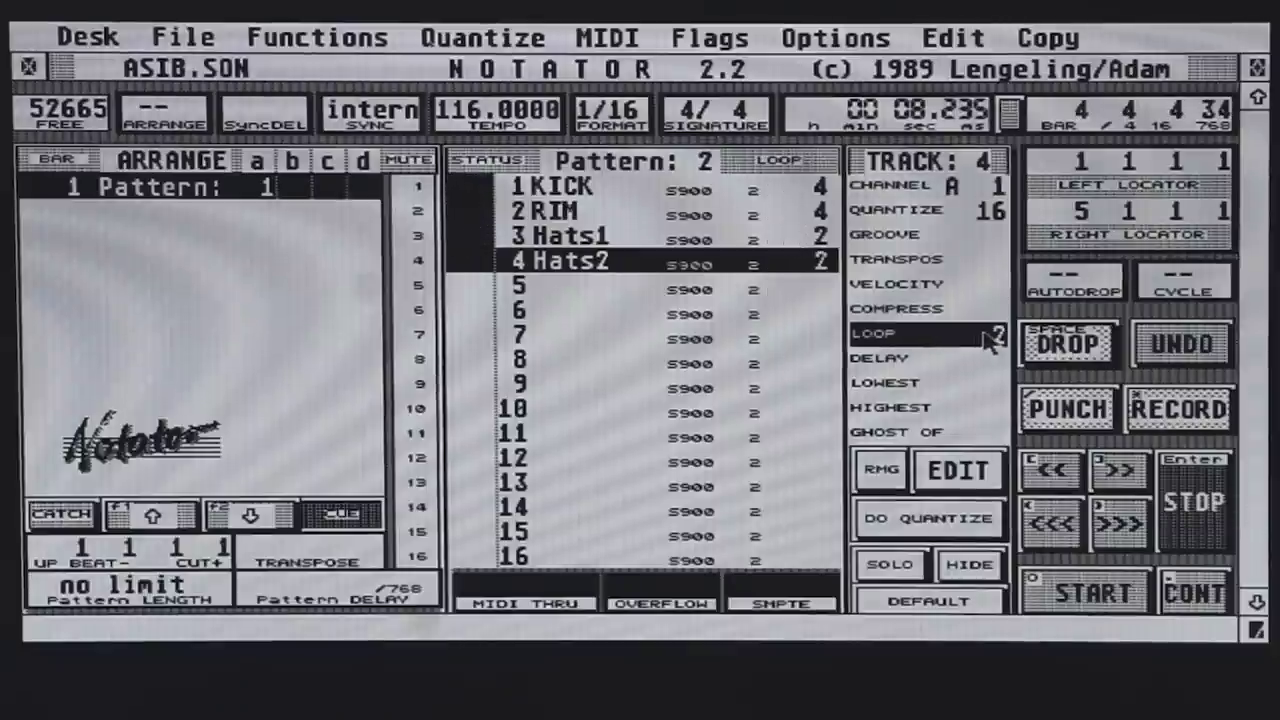
key("KP_Enter")
left_click(1089, 597)
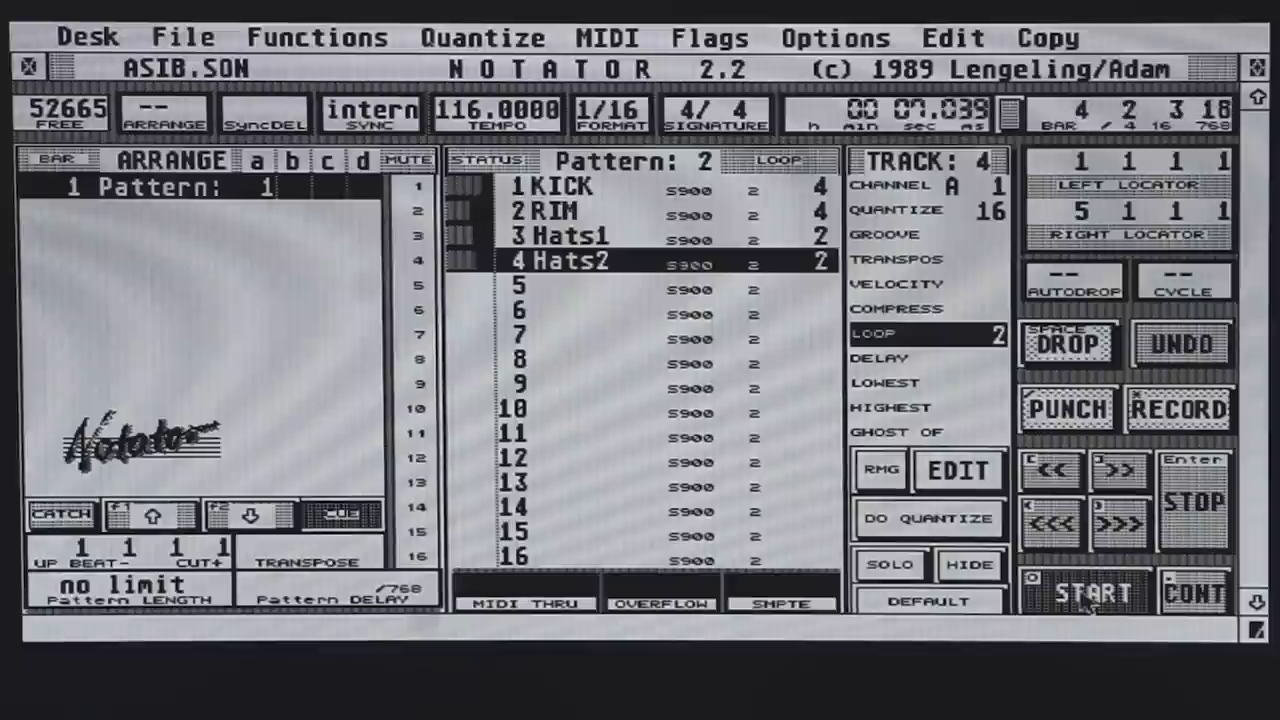
Switch back to Pattern 1, play it through to bar 5, and rewind to bar 1
left_click(1180, 532)
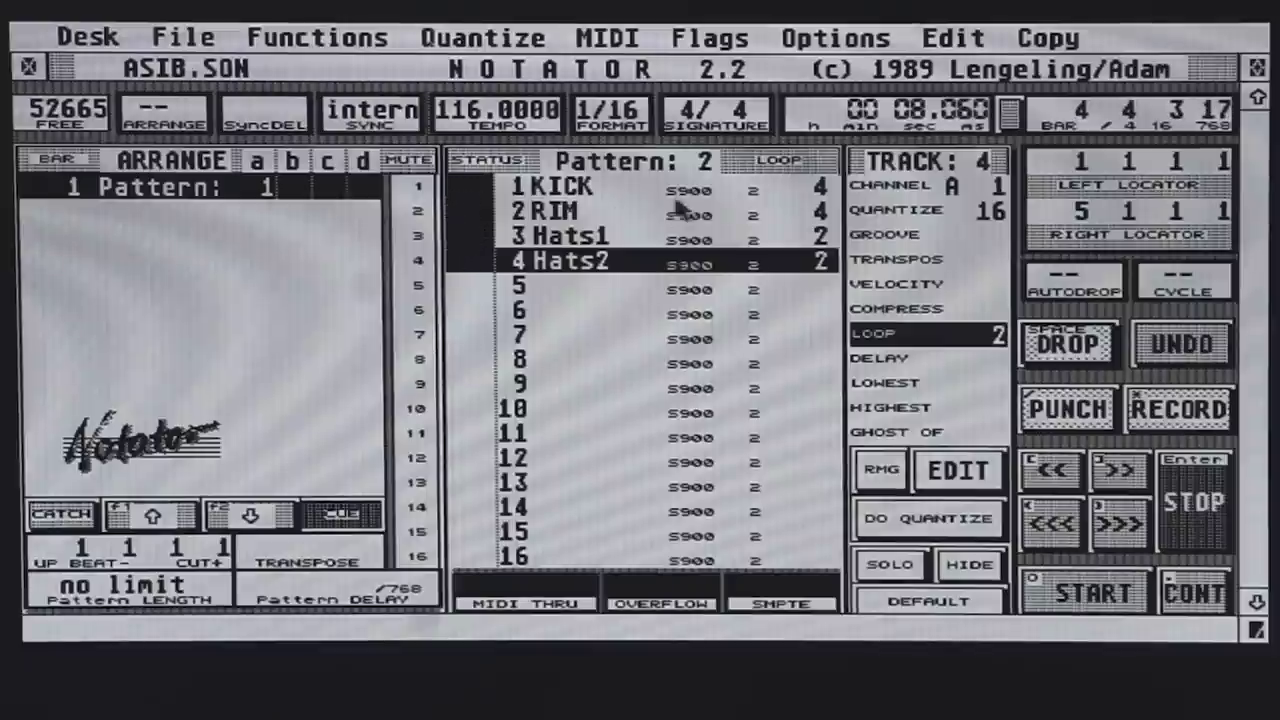
left_click(706, 163)
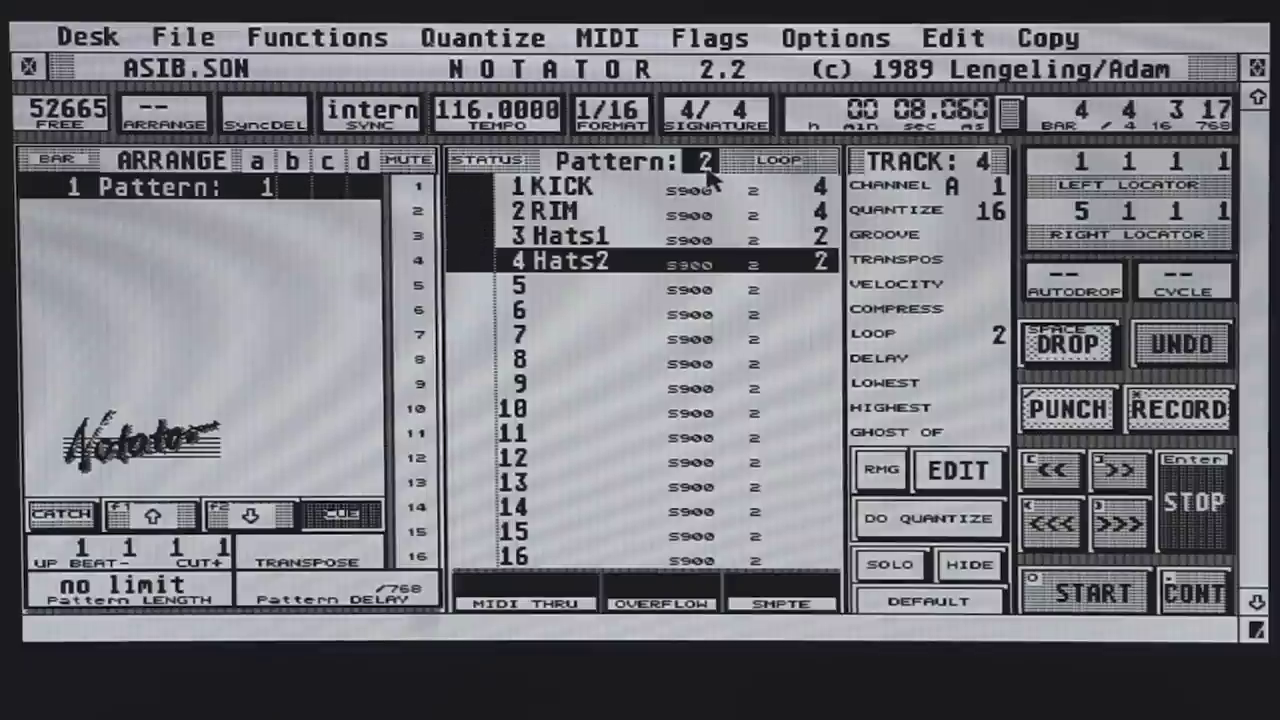
type("1")
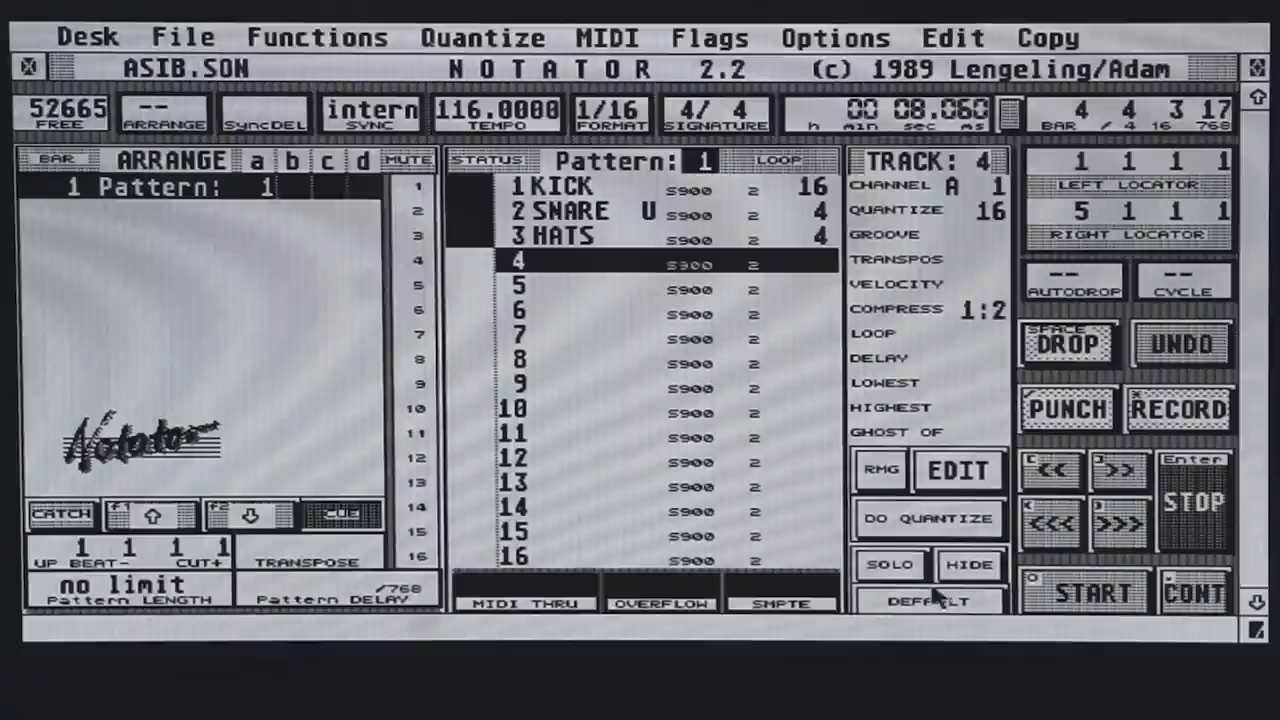
left_click(1060, 596)
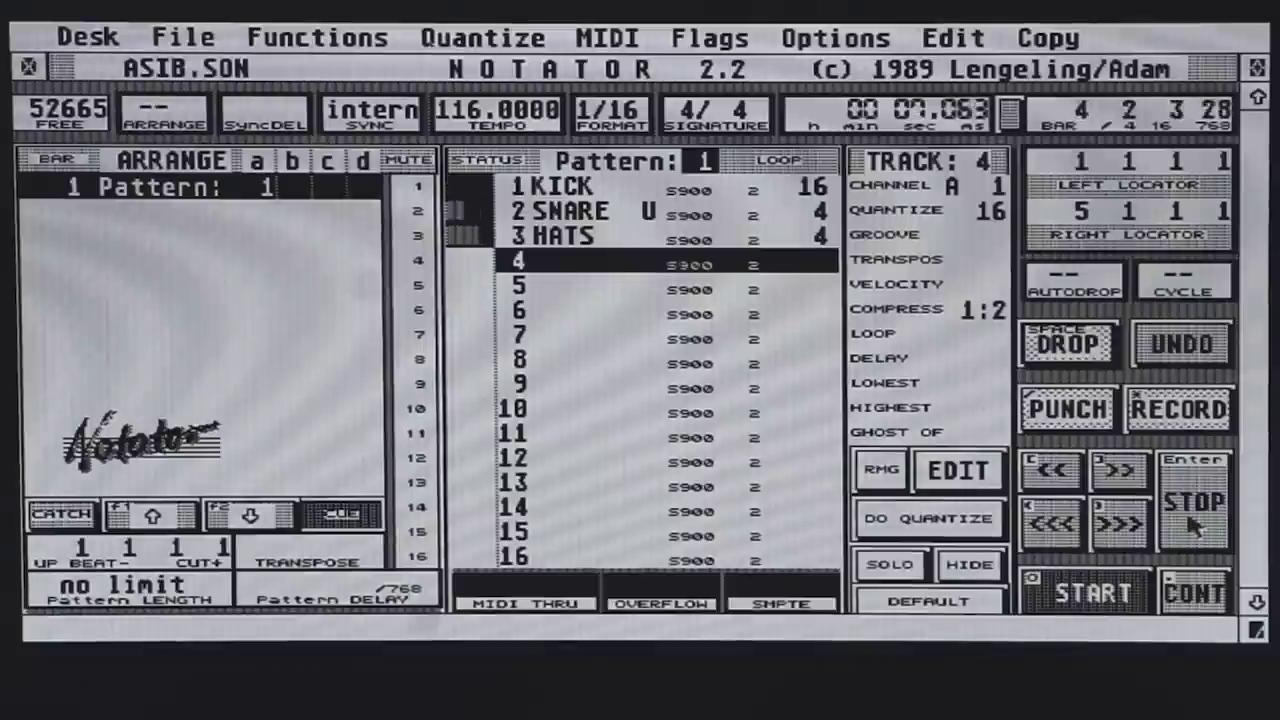
left_click(1193, 527)
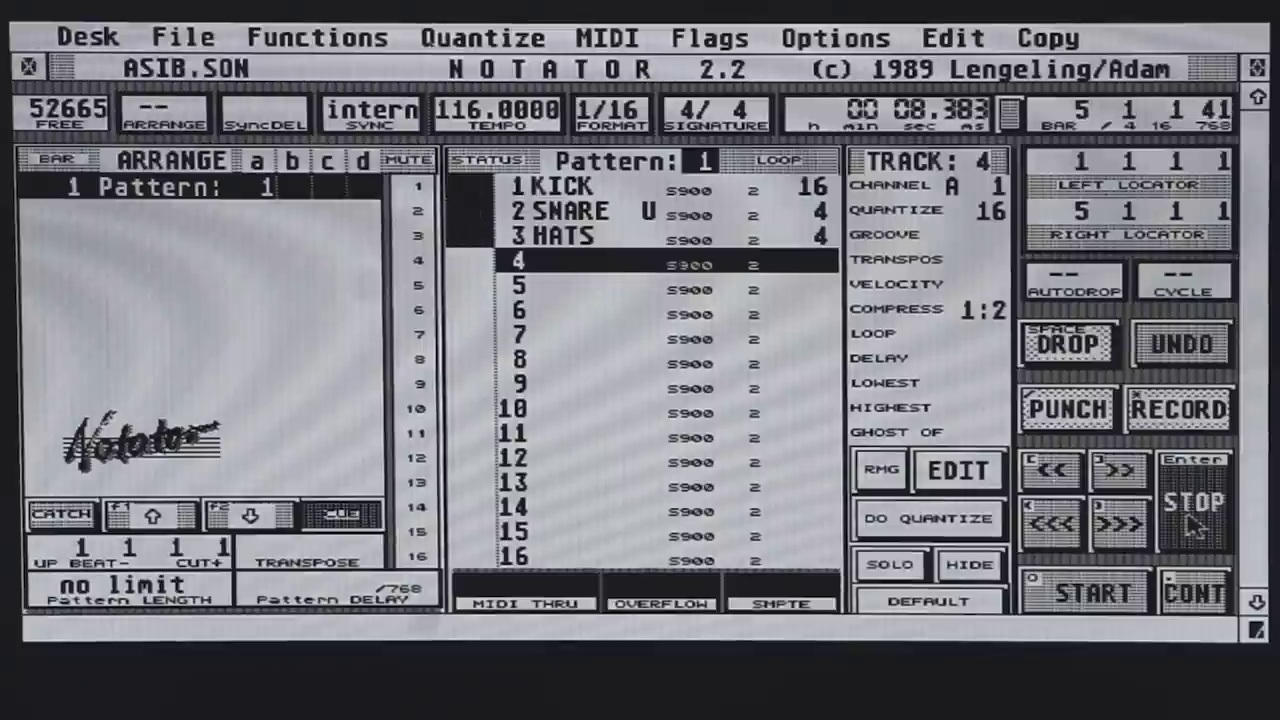
left_click(1193, 527)
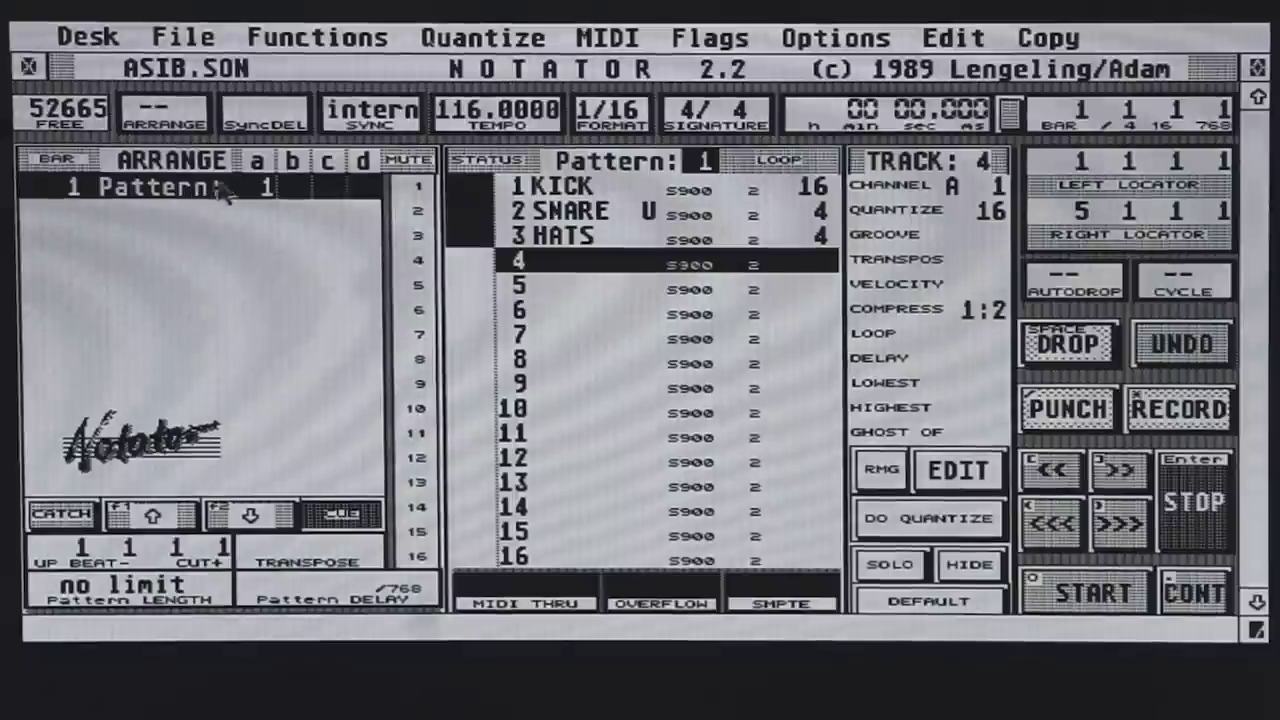
Set the bar 1 arrange entry to Pattern 2 and copy it to bar 9 as Pattern 1
left_click(265, 190)
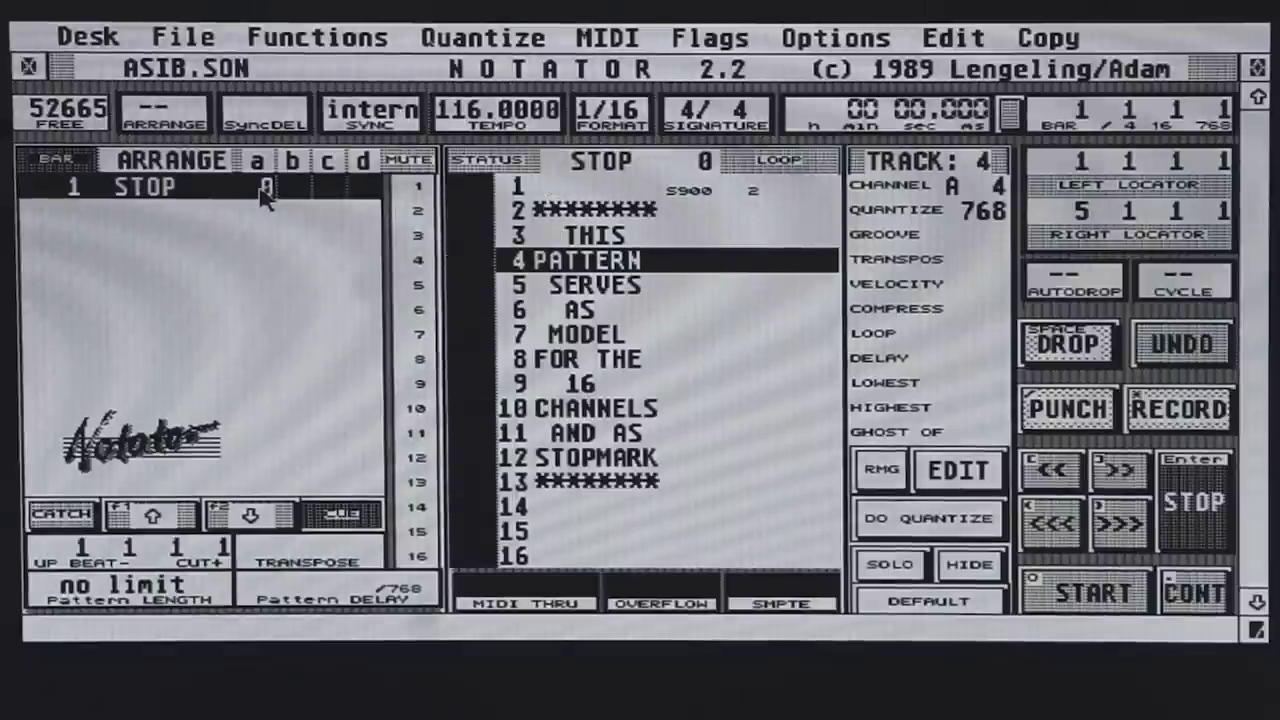
right_click(265, 190)
right_click(265, 190)
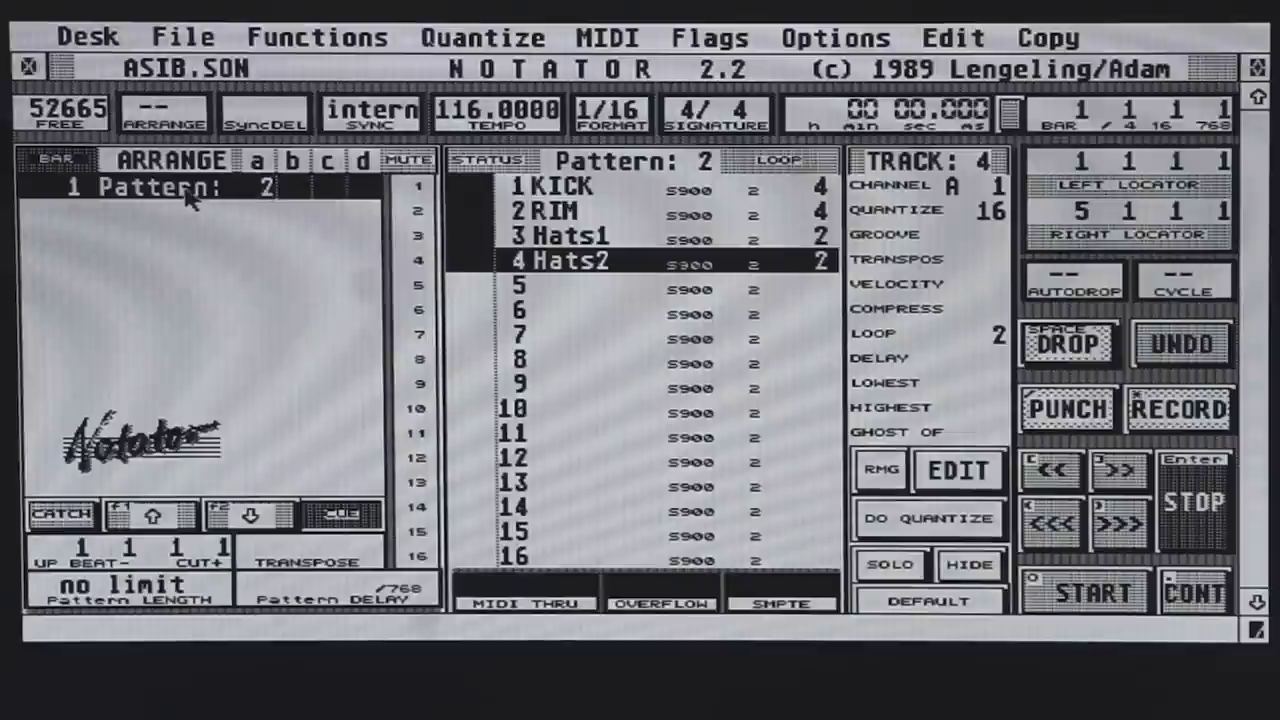
left_click_drag(180, 188, 190, 232)
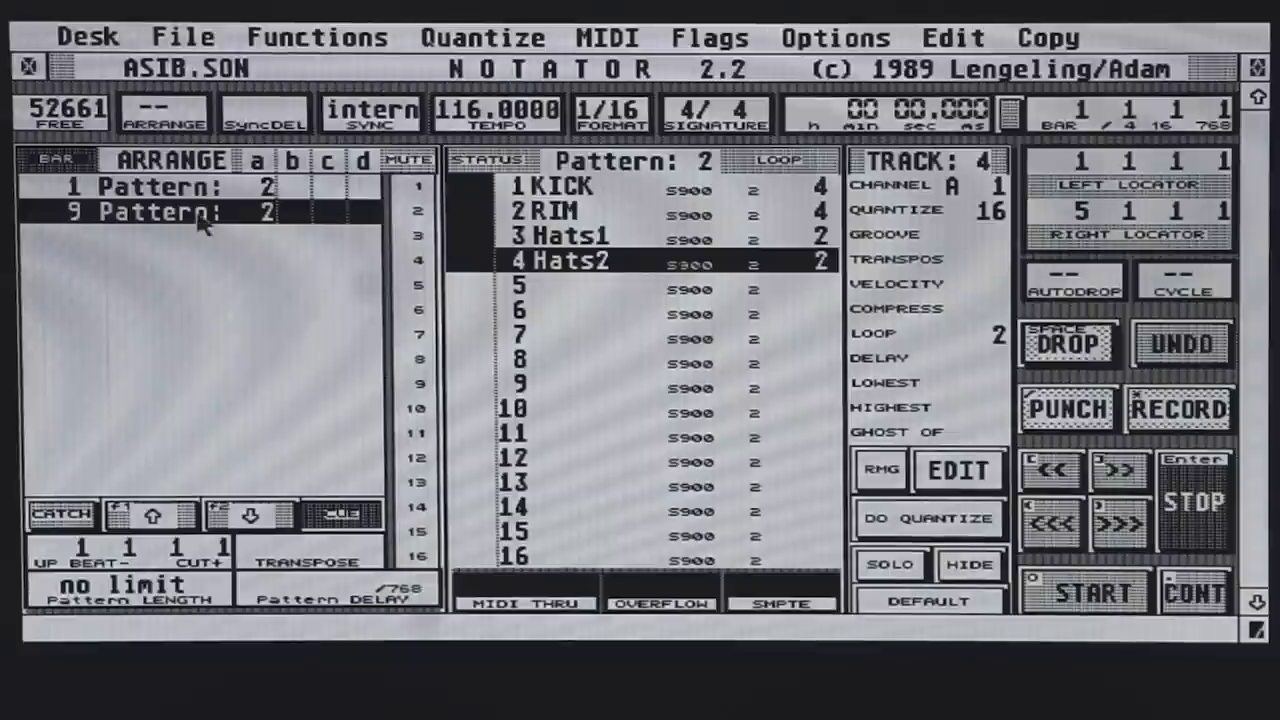
left_click(265, 222)
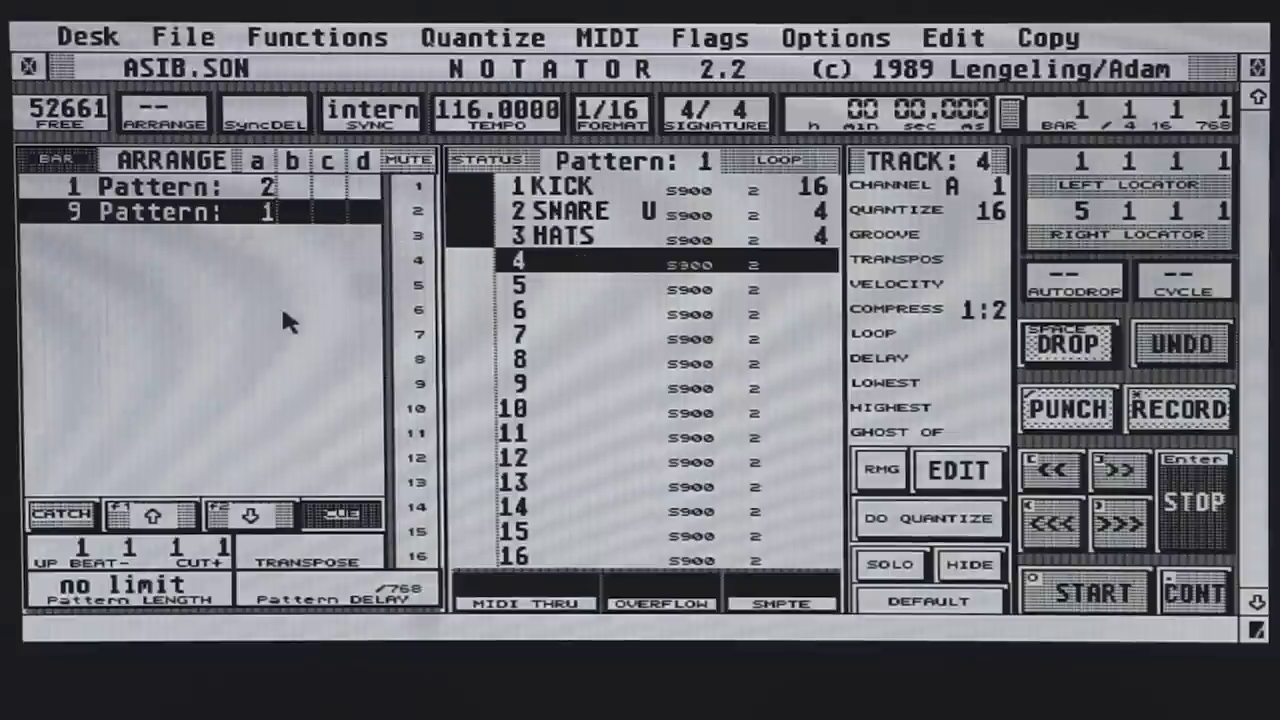
Compare the bar 1 and bar 9 entries, then switch arrange mode on
left_click(186, 192)
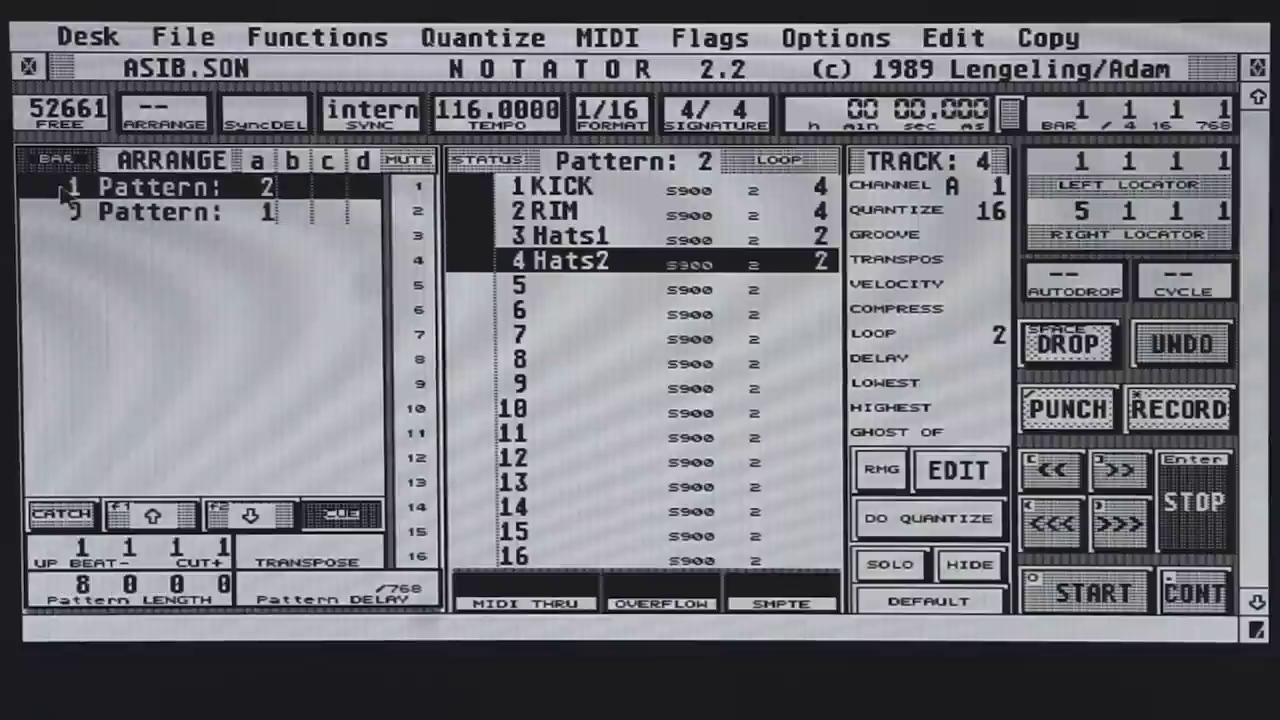
left_click(120, 218)
left_click(125, 192)
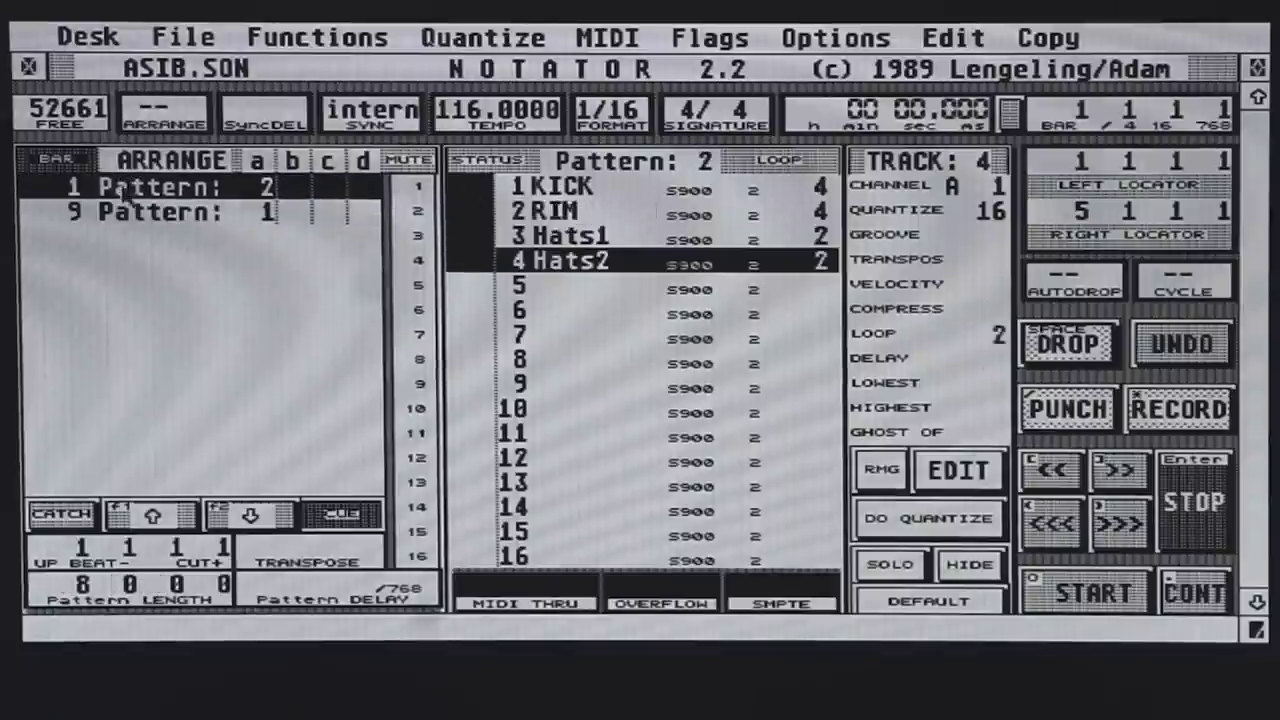
left_click(137, 212)
left_click(145, 190)
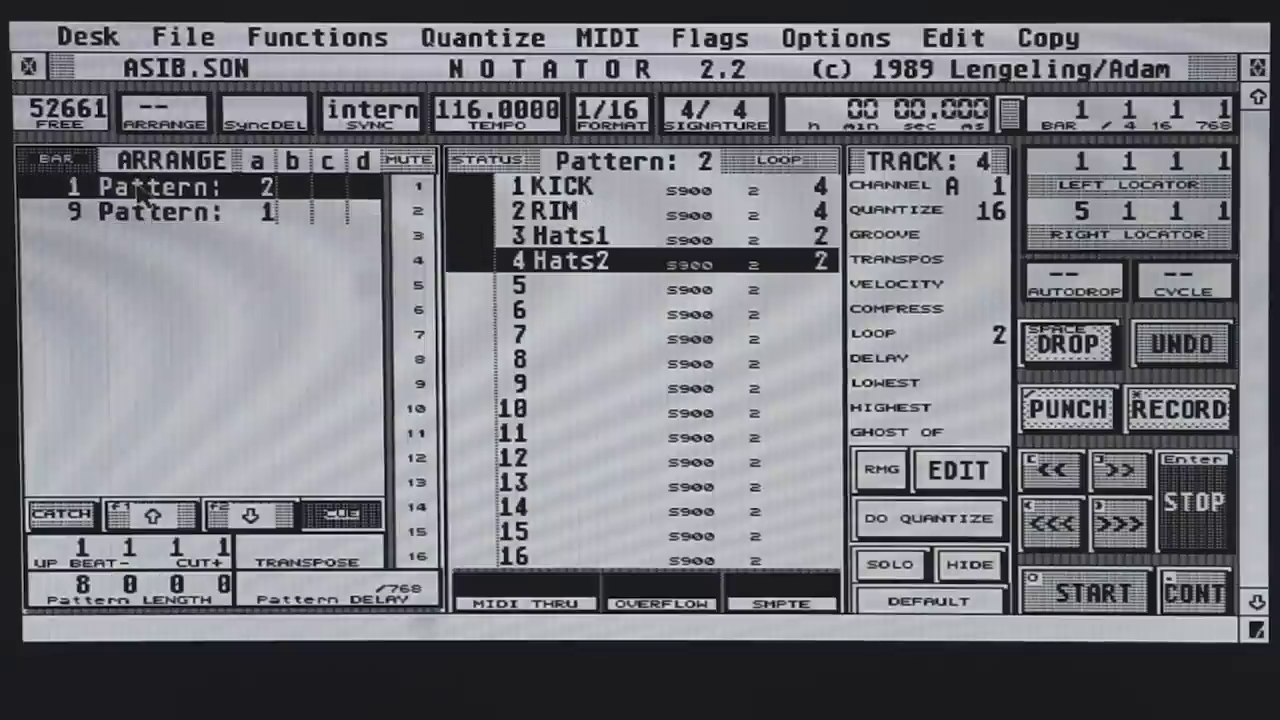
left_click(171, 113)
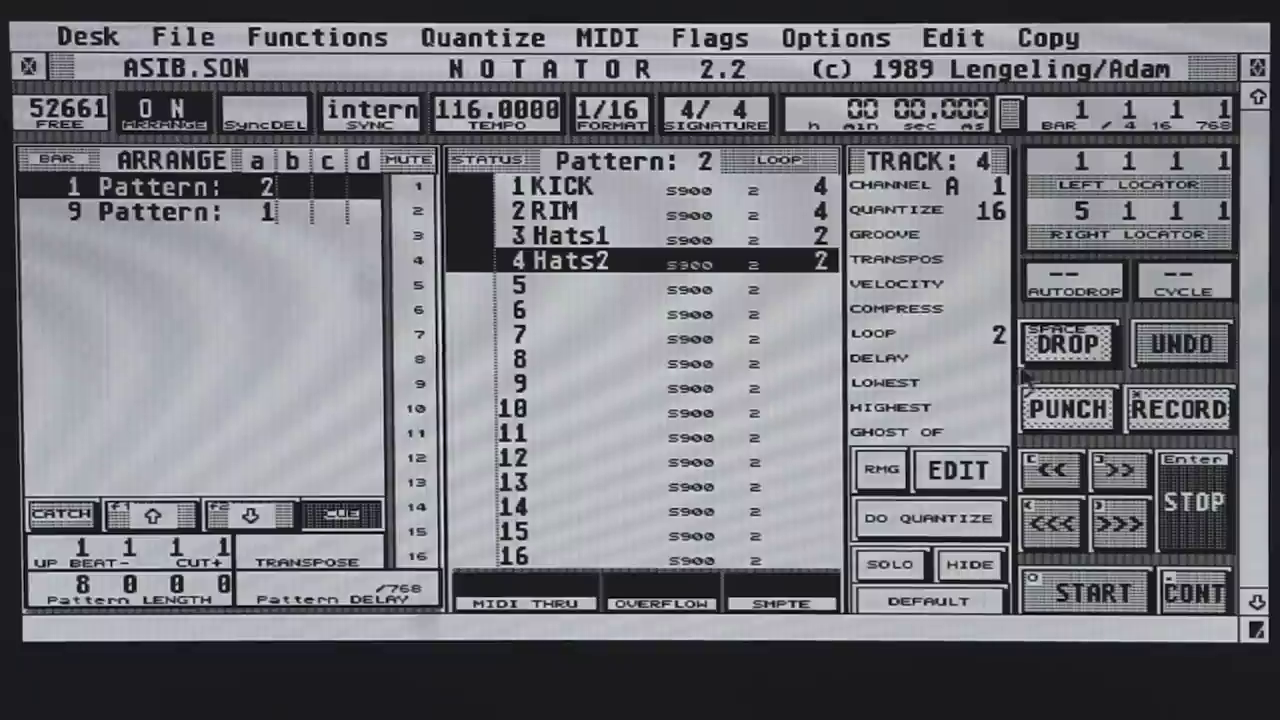
Play the arranged song from bar 1, hearing Pattern 2 then Pattern 1 at bar 9
left_click(1080, 596)
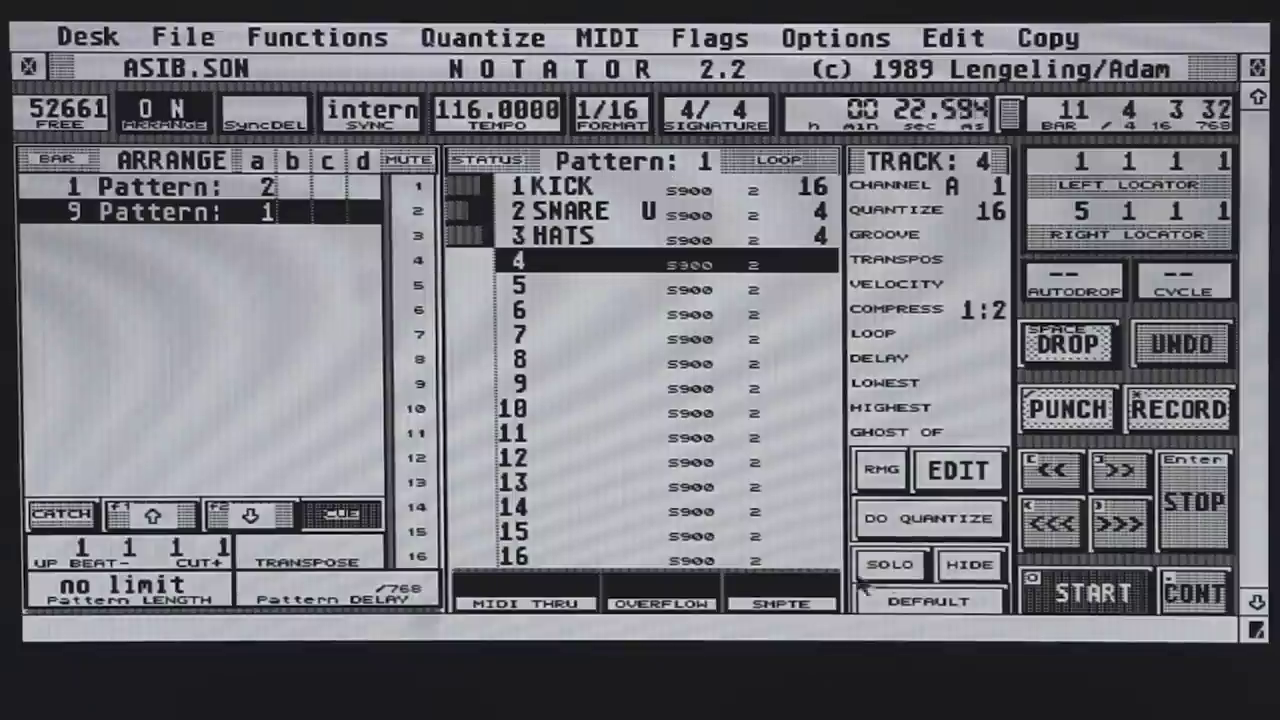
Add a bar 13 arrange entry playing Pattern 2, audition it from bar 9, then stop
left_click(180, 215)
left_click(171, 251)
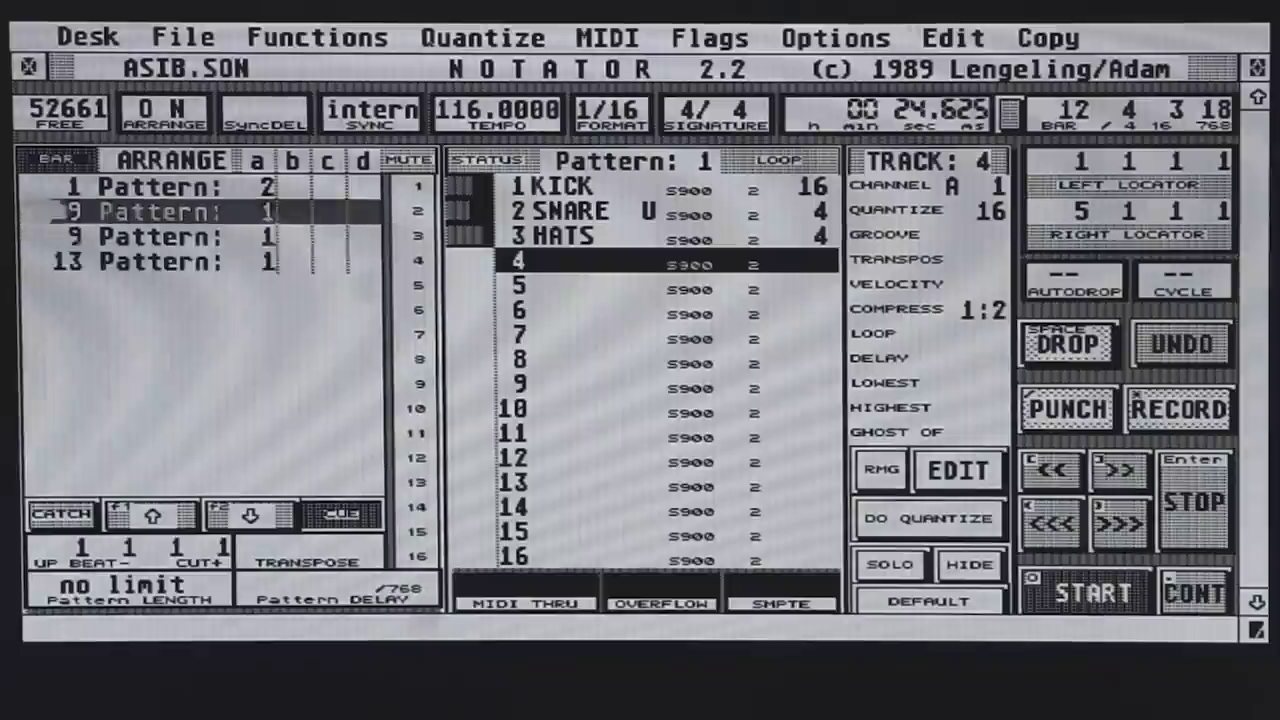
left_click(265, 264)
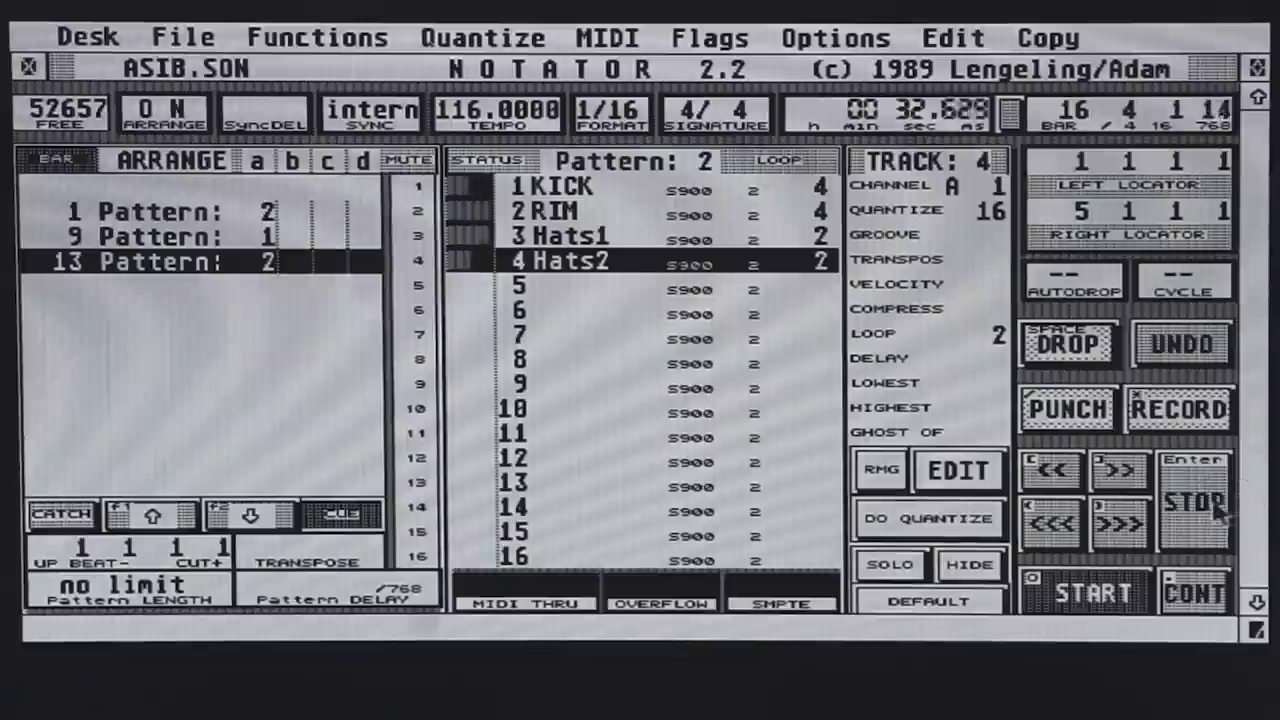
left_click(1185, 592)
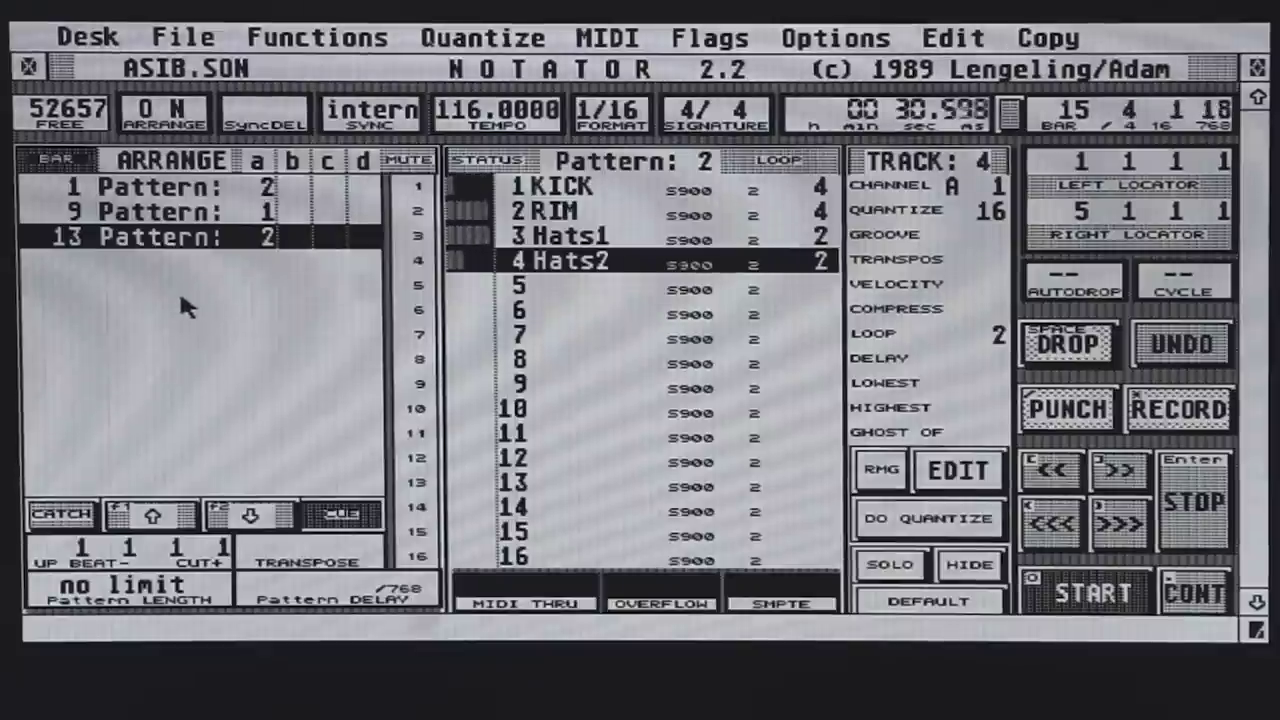
left_click(1188, 520)
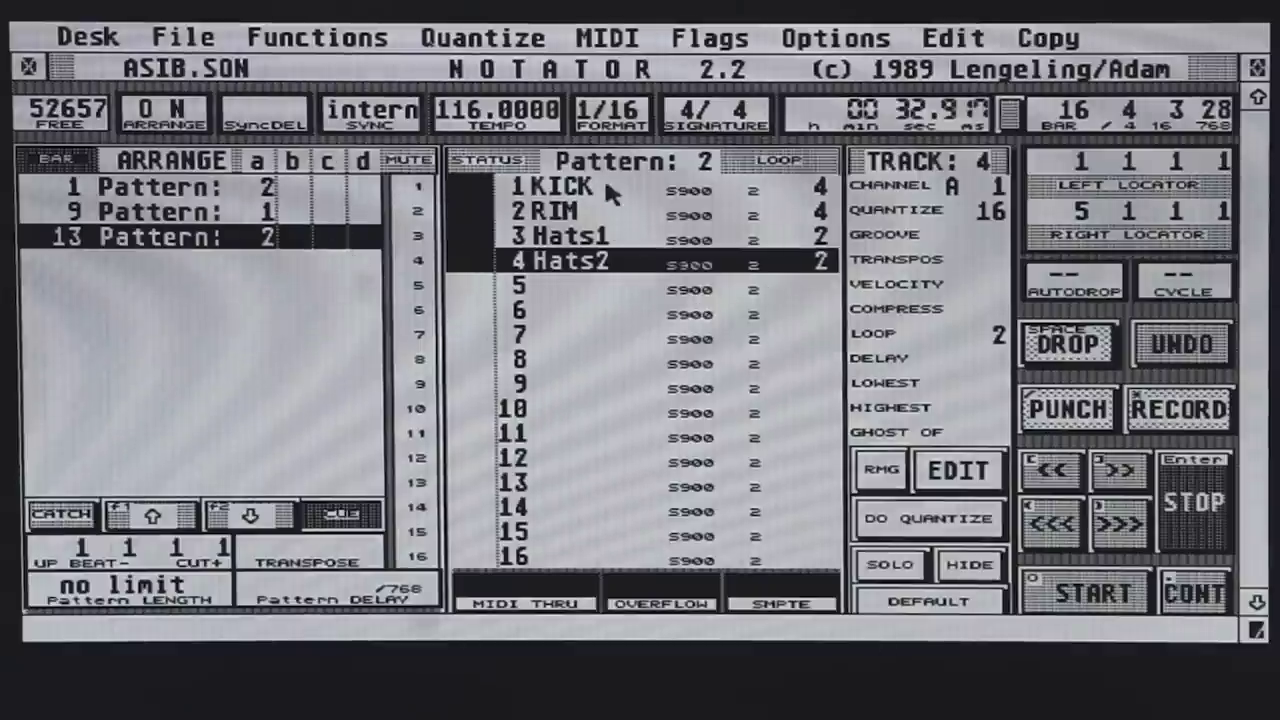
Show Pattern 1's tracks, briefly stepping to Pattern 2 and back
left_click(700, 165)
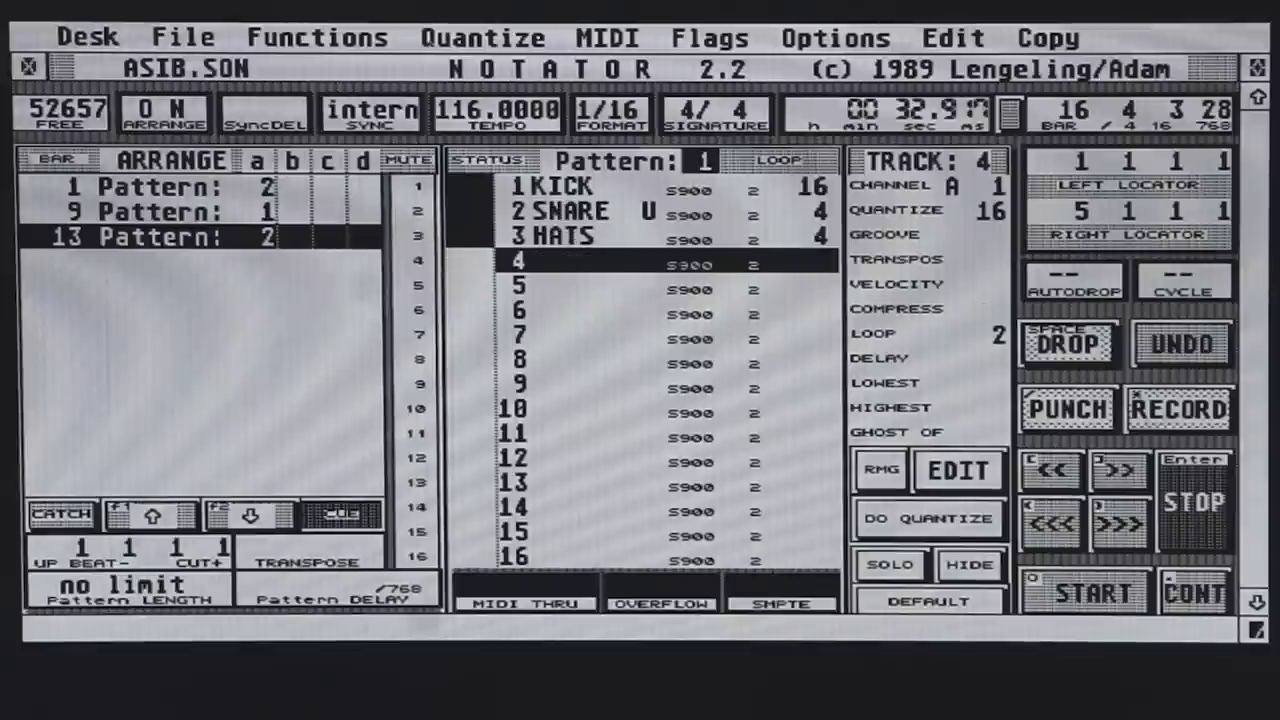
right_click(700, 165)
left_click(700, 165)
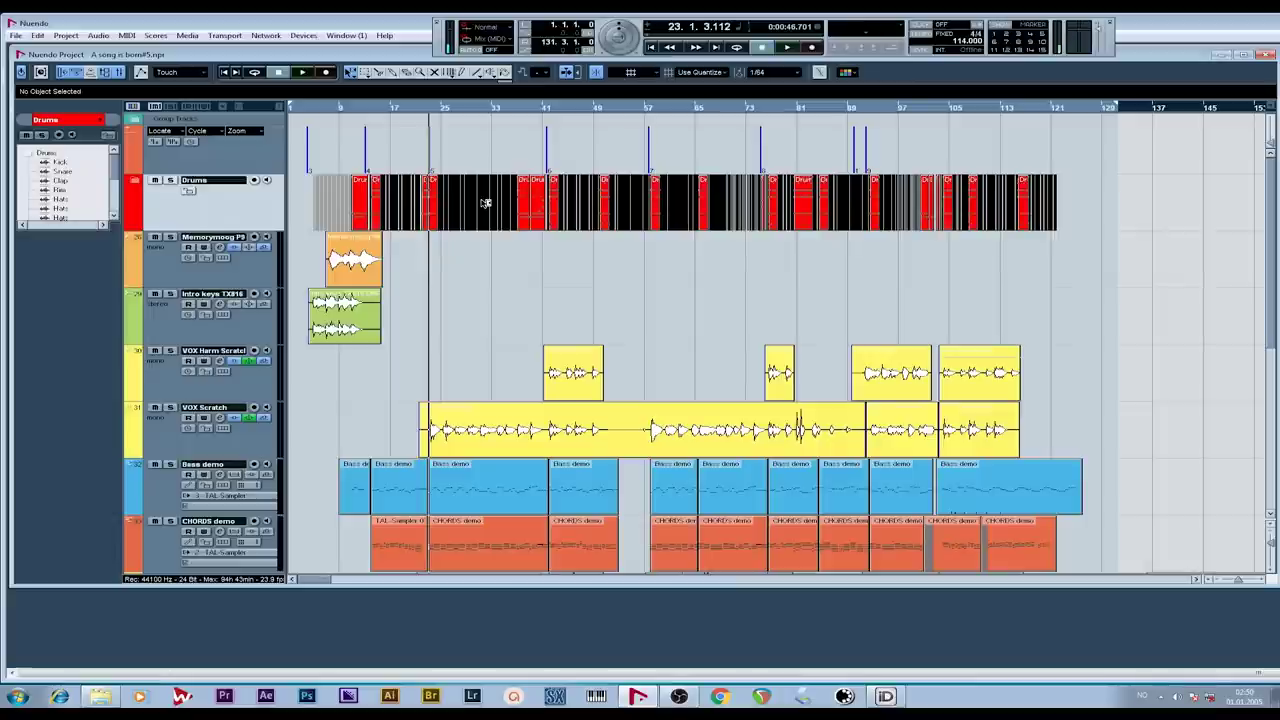
Expand the Drums folder and zoom the timeline around the song position
left_click(133, 187)
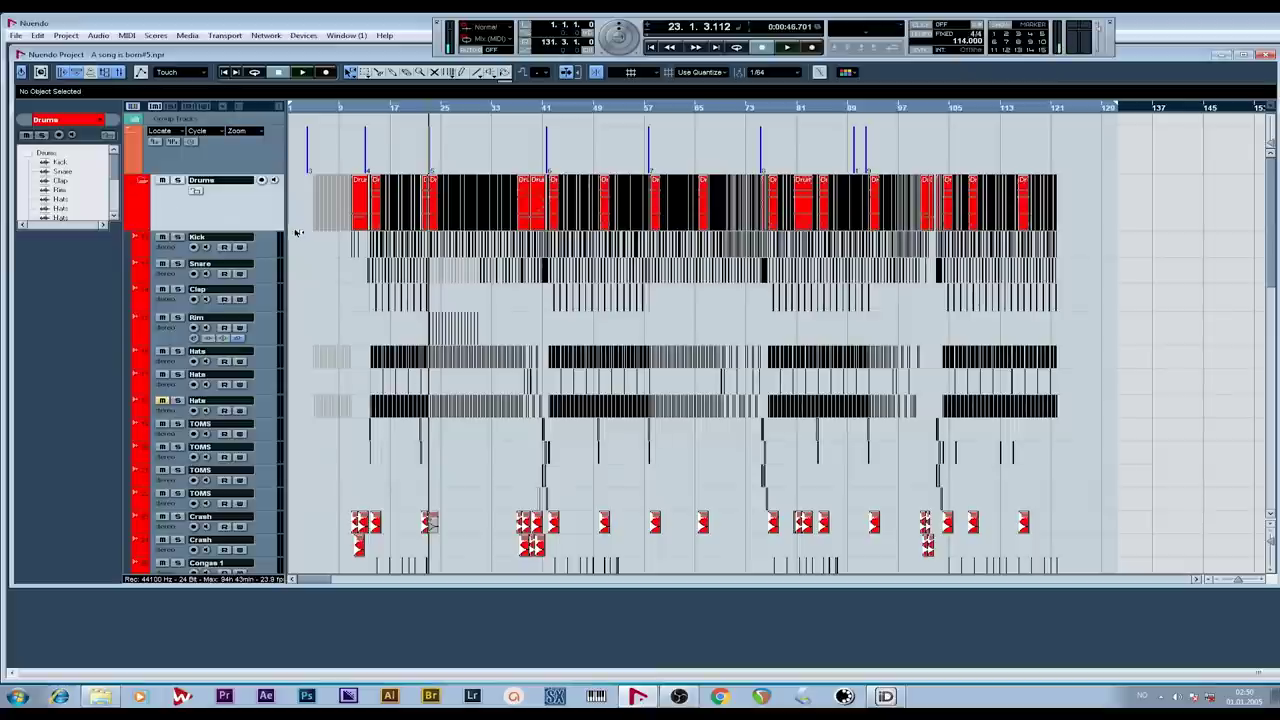
key("h")
key("h")
key("h")
key("h")
key("h")
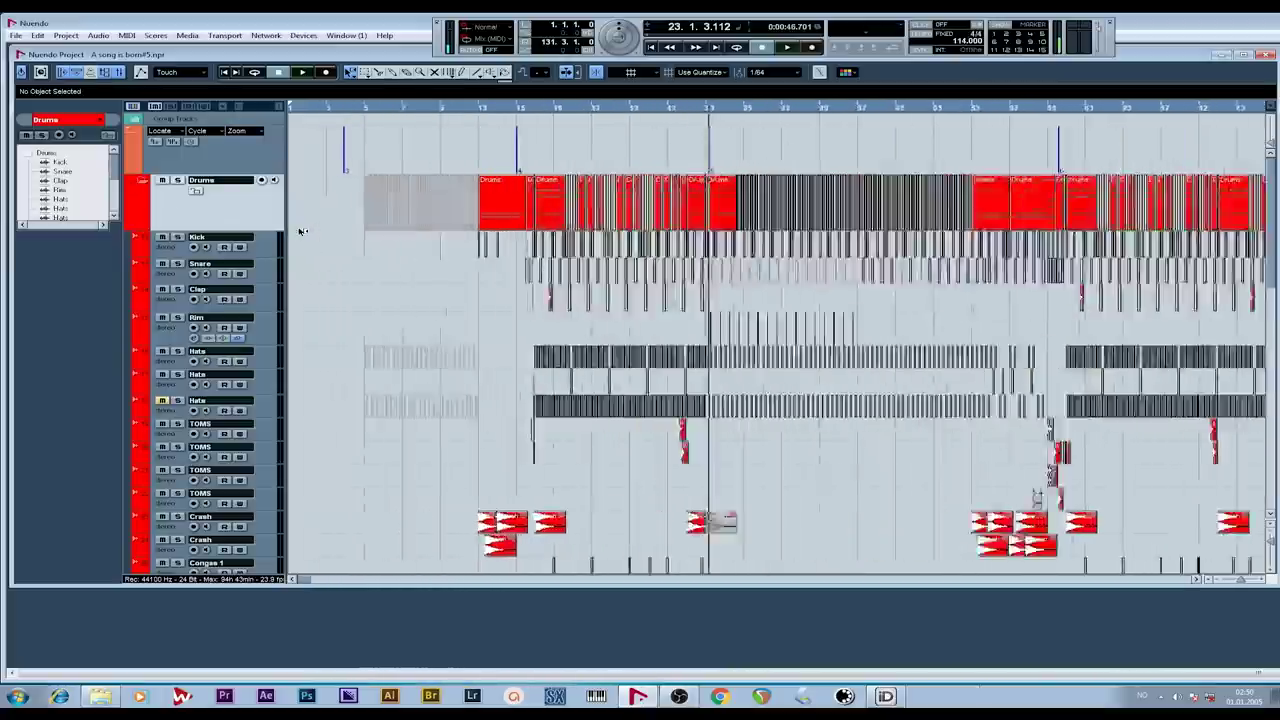
key("g")
key("h")
key("h")
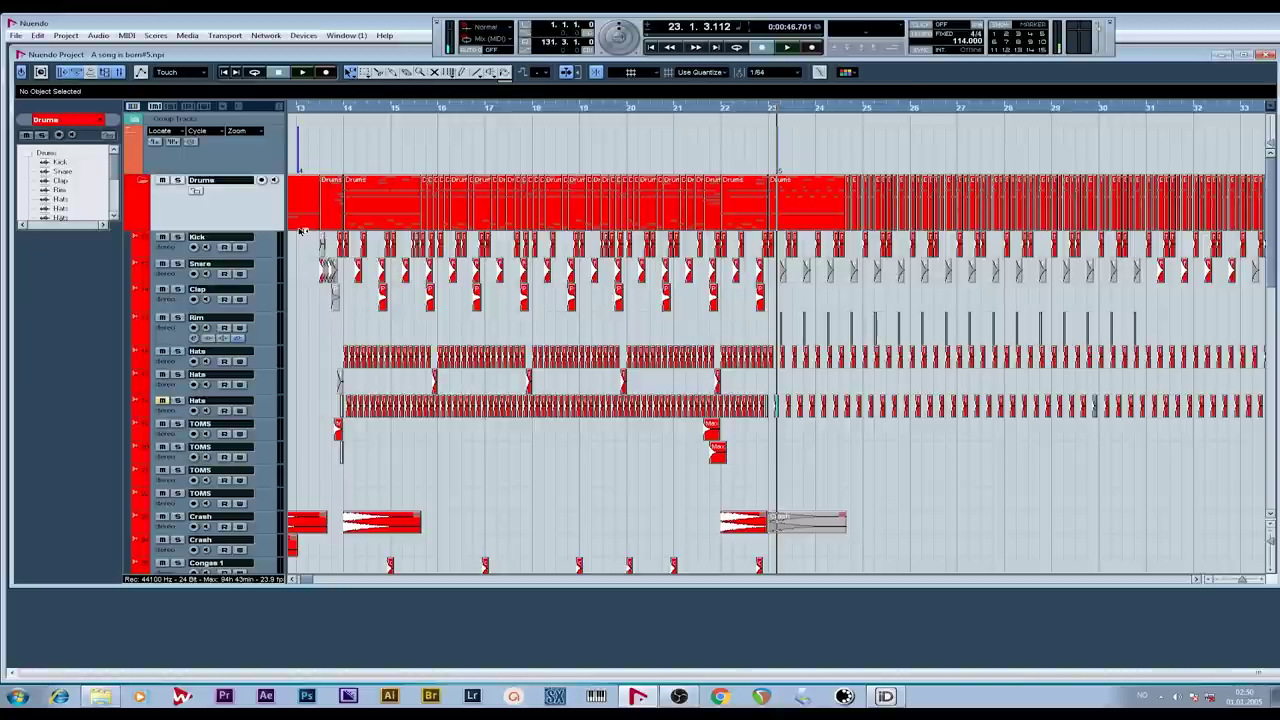
Play the drum parts from bar 13, auditioning them around bars 24–26
key("shift+b")
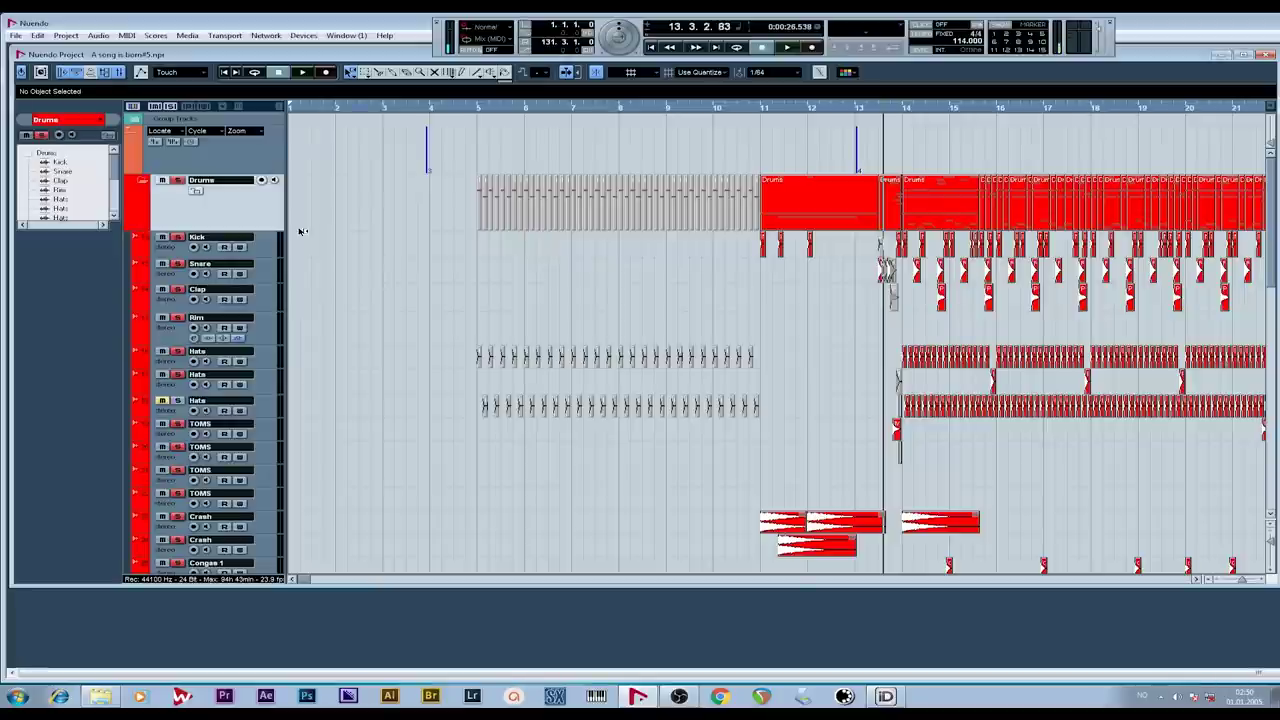
key("space")
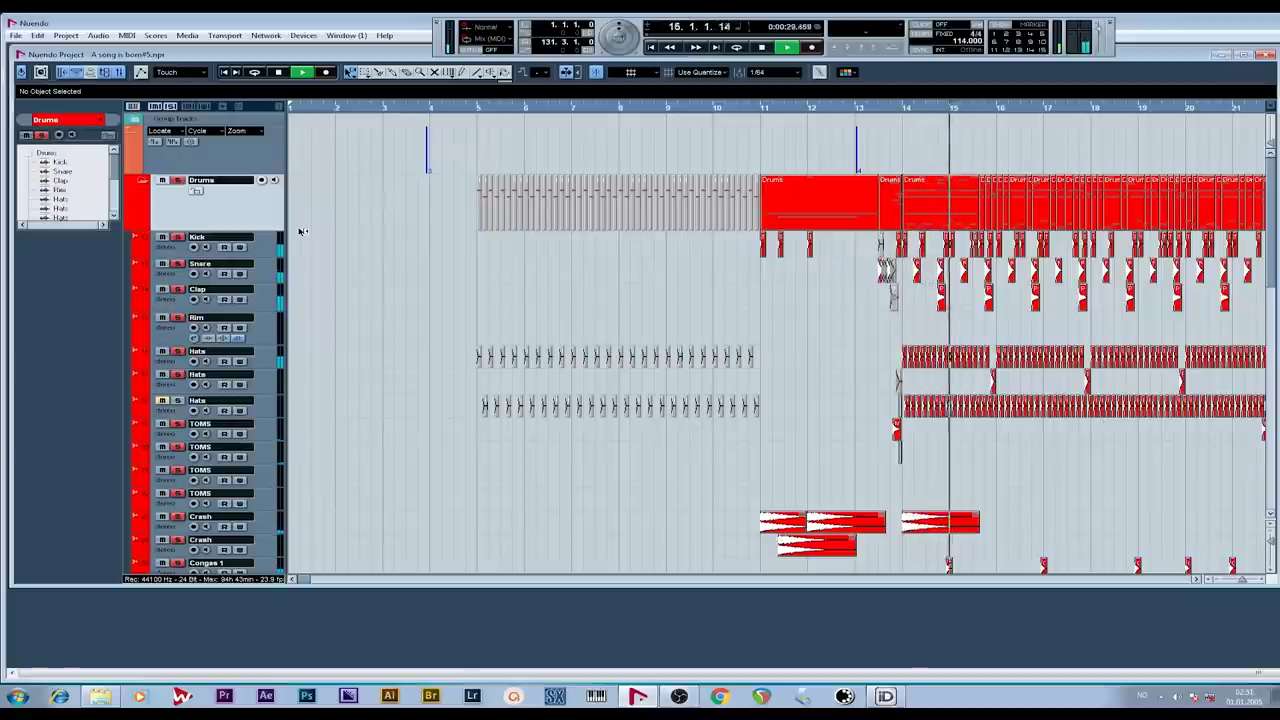
left_click(1199, 579)
left_click(1199, 579)
left_click(1199, 579)
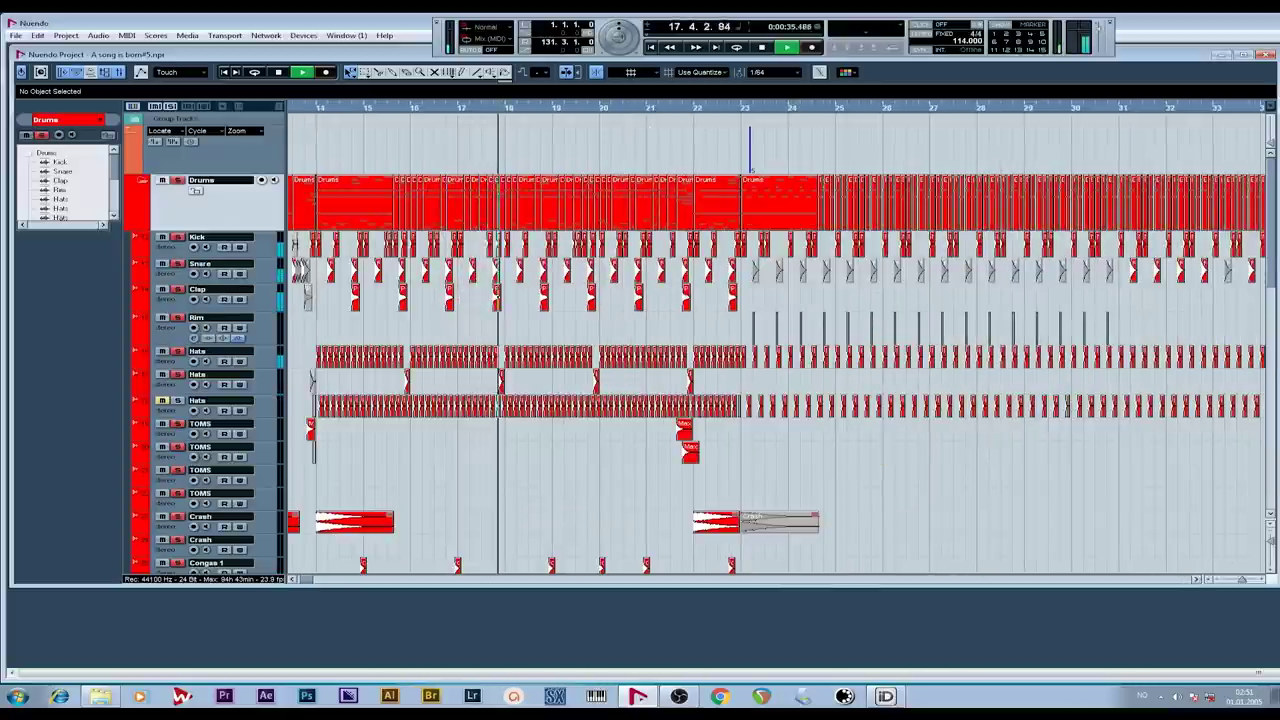
left_click_drag(1273, 255, 1262, 302)
key("space")
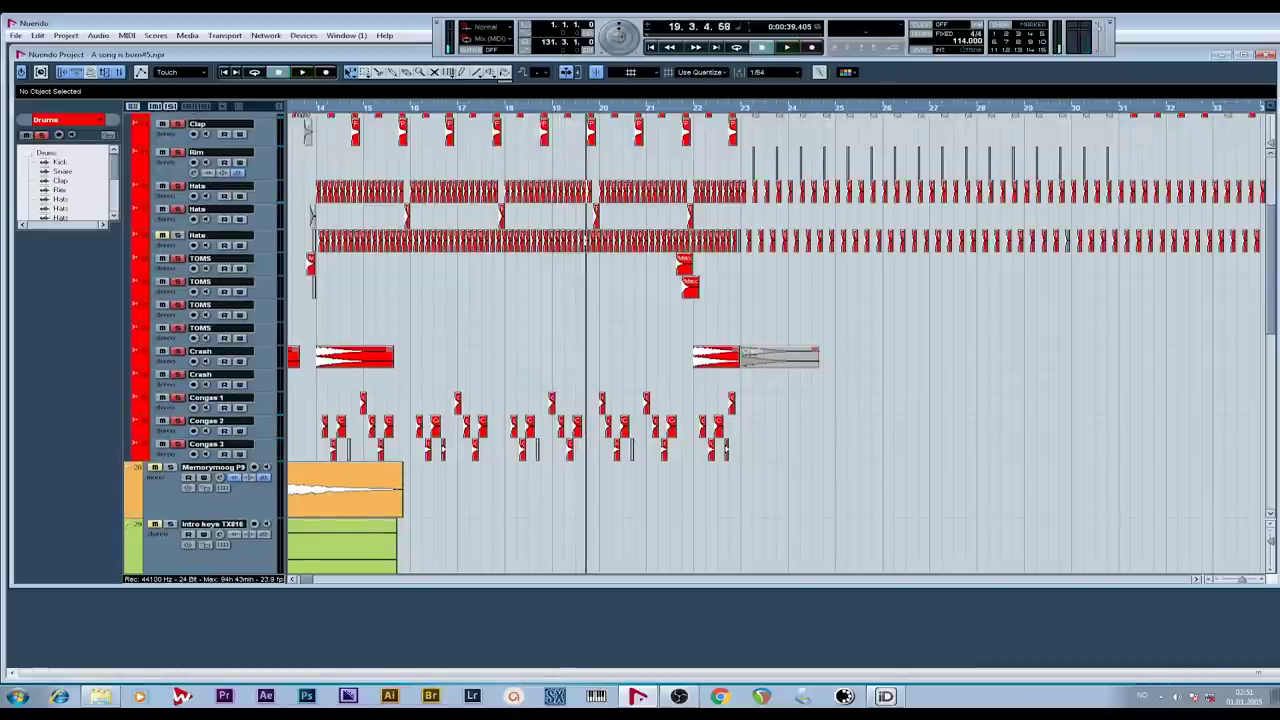
key("space")
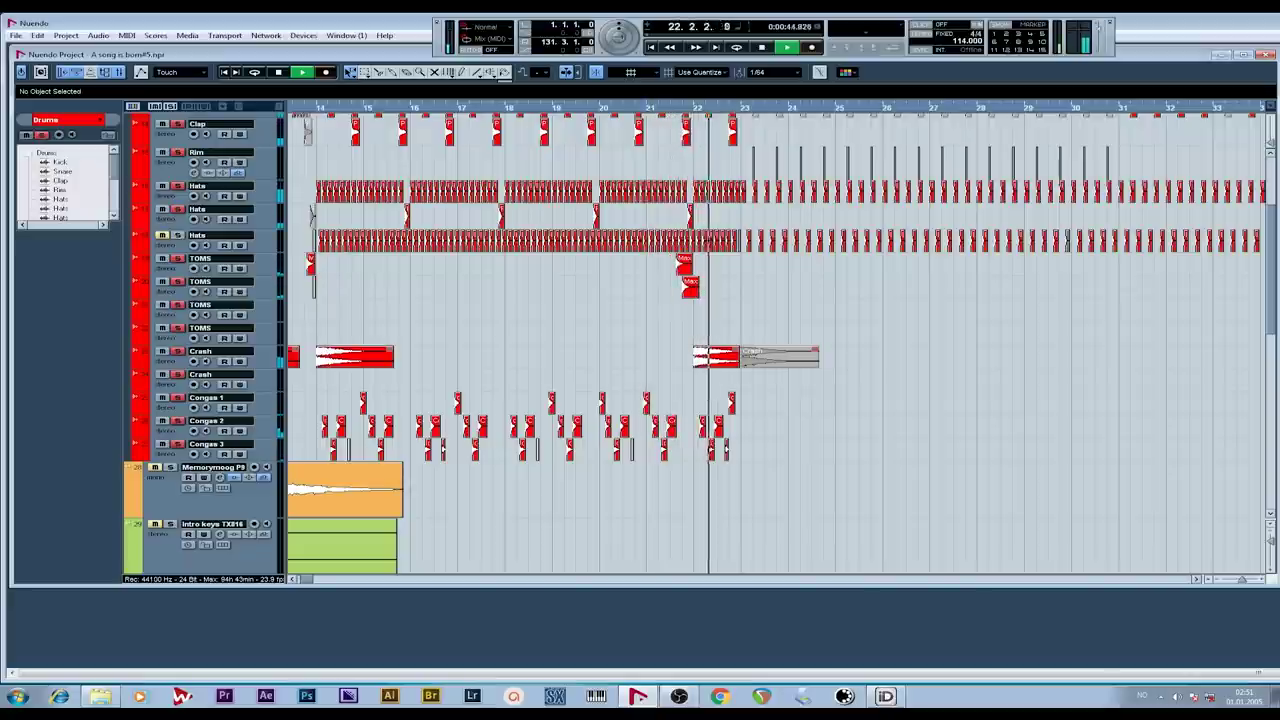
scroll(700, 340, "up", 2)
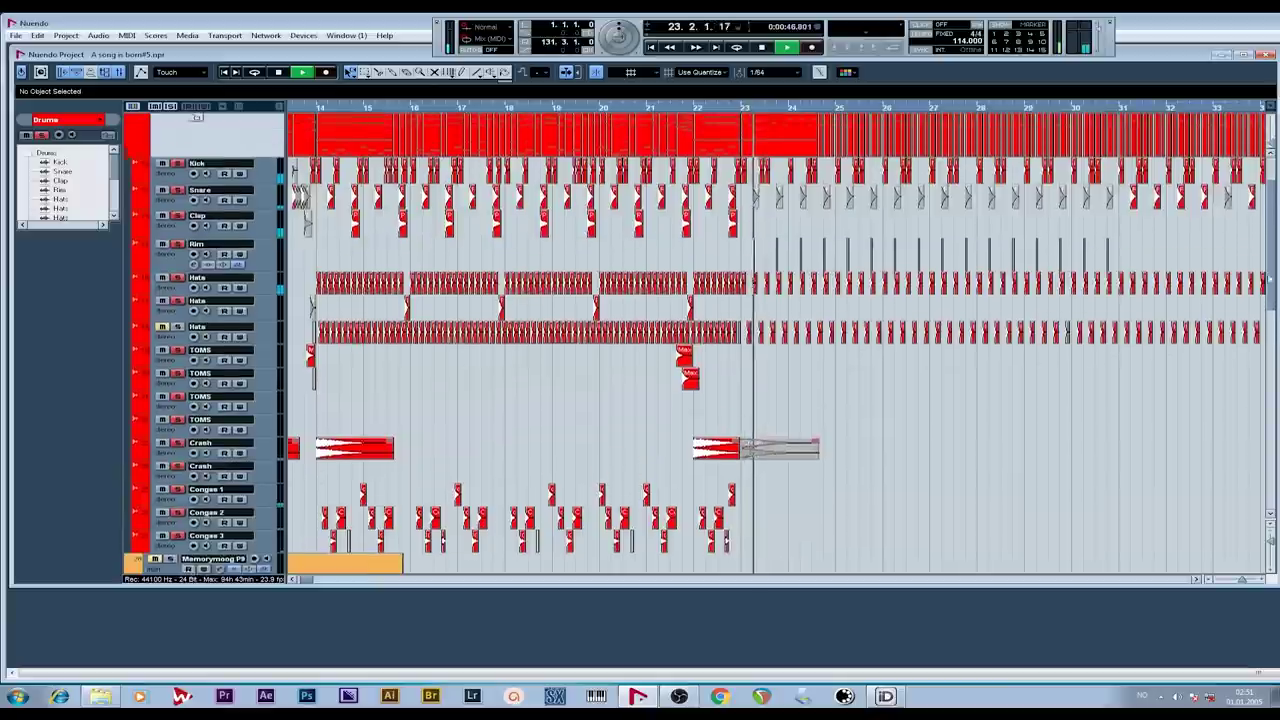
scroll(1266, 279, "up", 1)
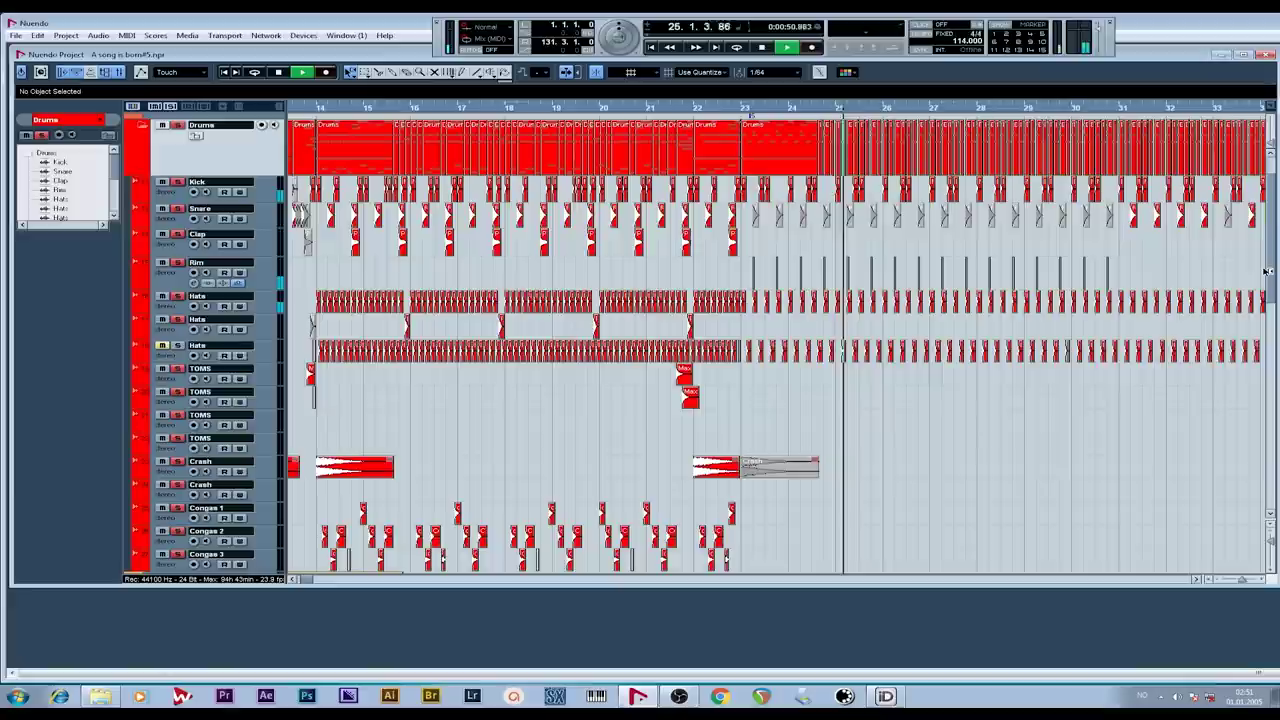
Stop playback and solo the Drums folder track
key("space")
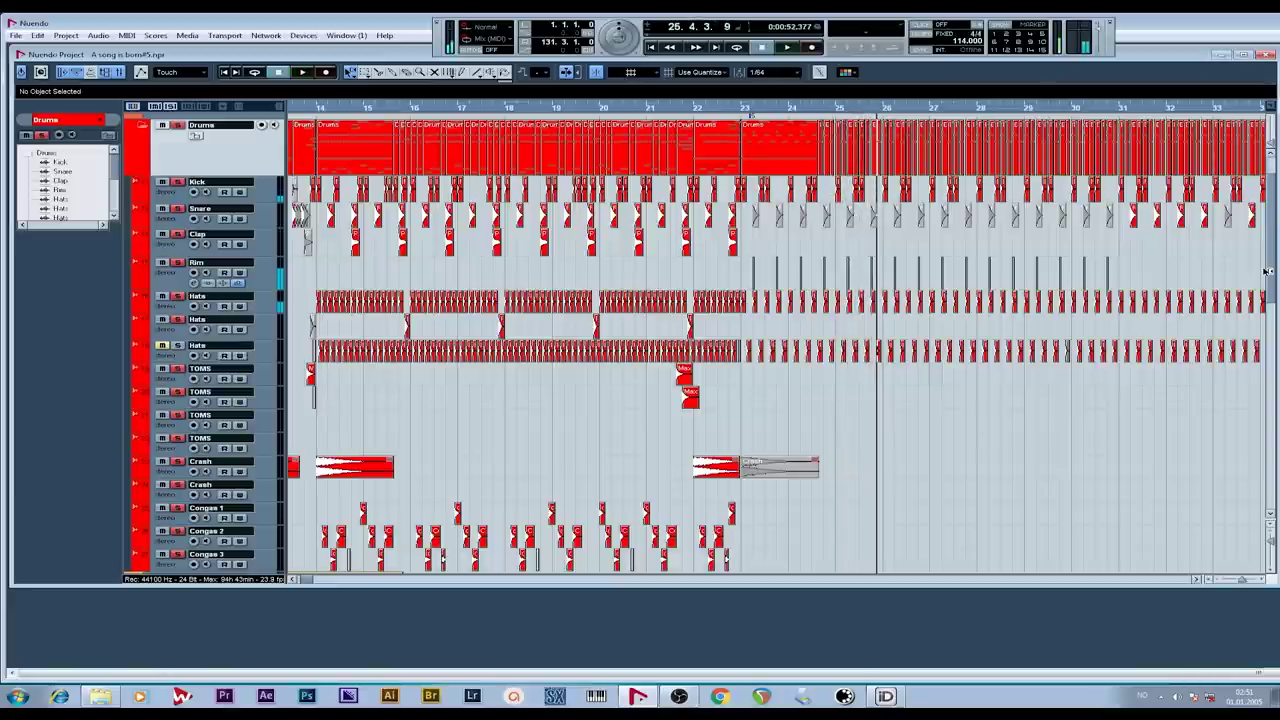
left_click(177, 125)
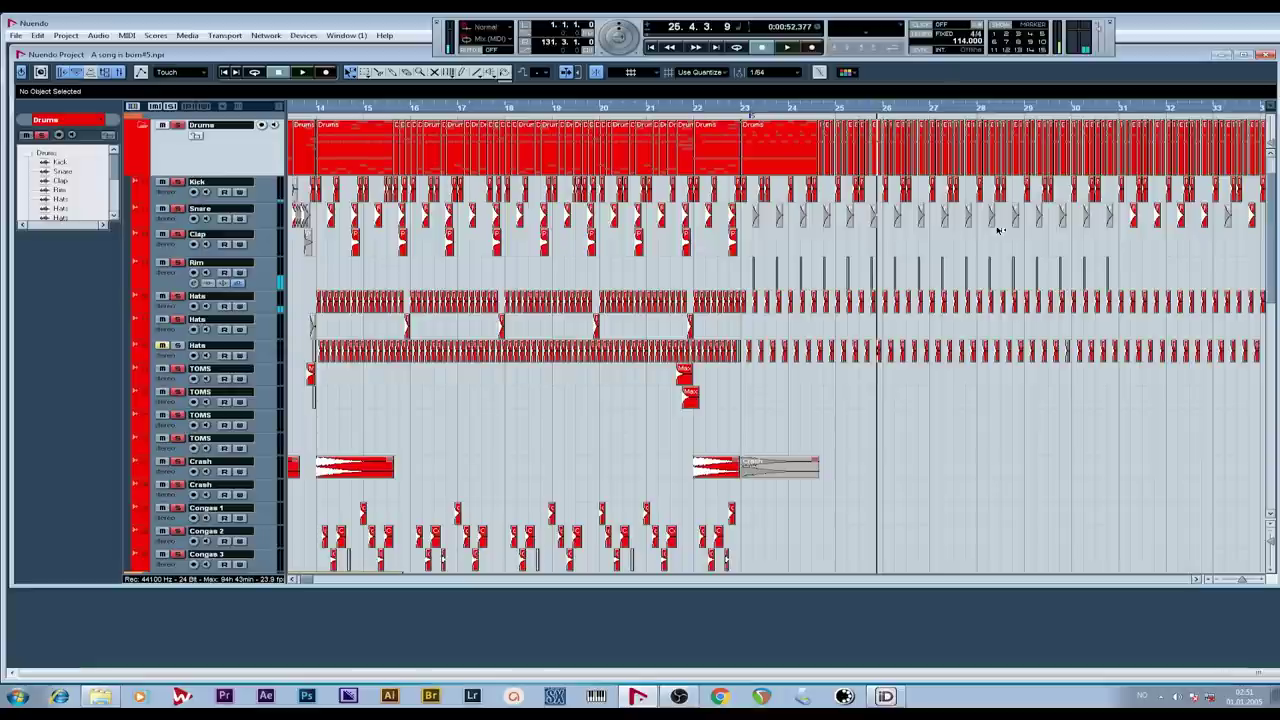
scroll(135, 128, "up", 1)
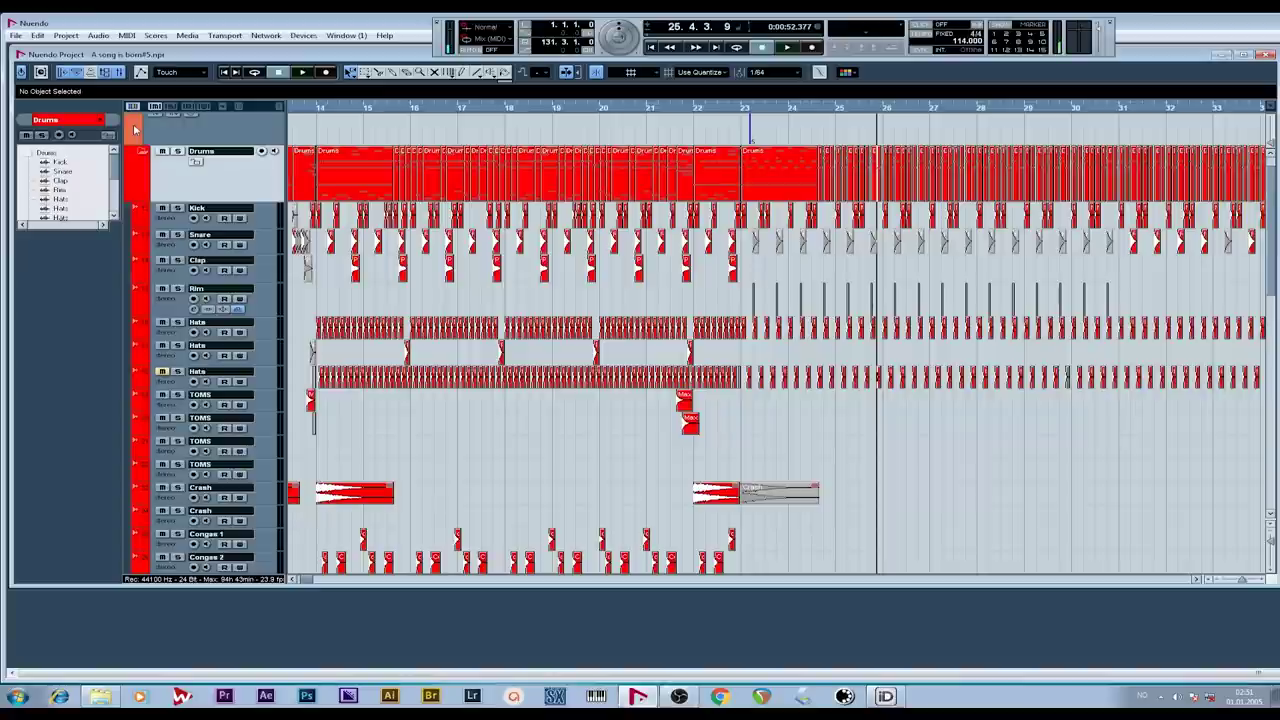
Zoom out with G until all tracks from Drums to CHORDS demo fit
key("g")
key("g")
key("g")
key("g")
key("g")
key("g")
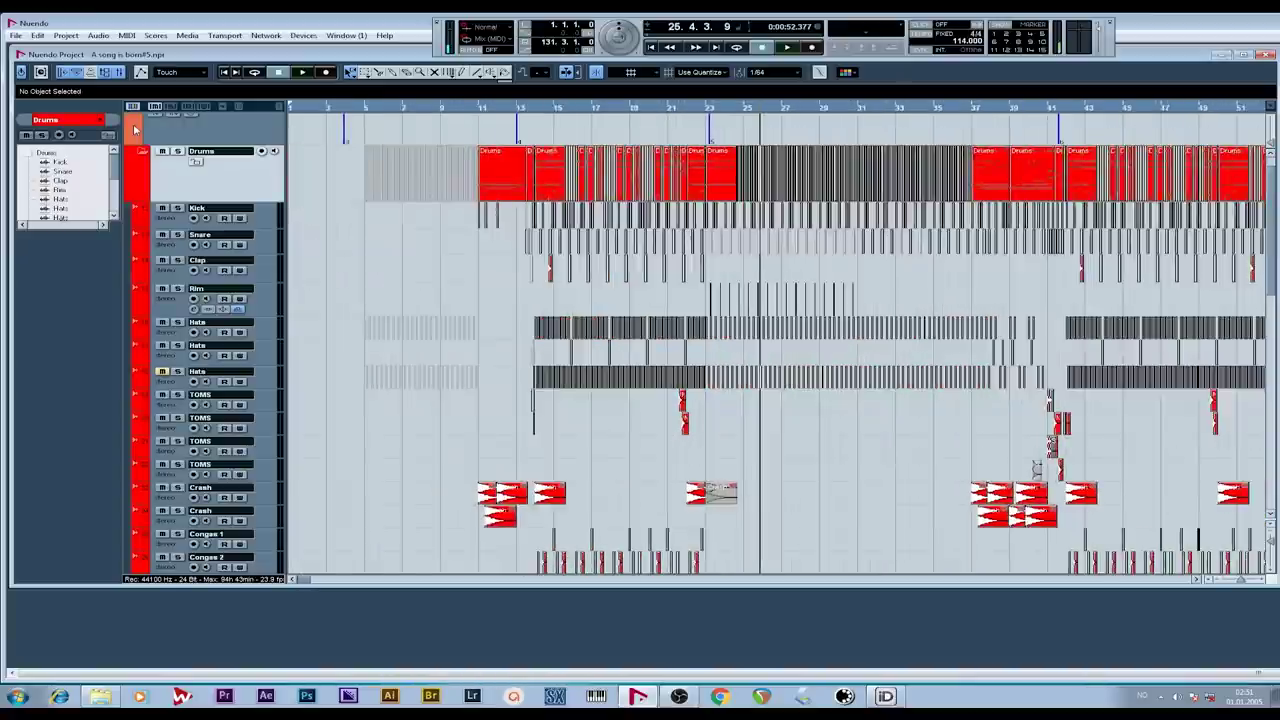
key("g")
key("g")
key("g")
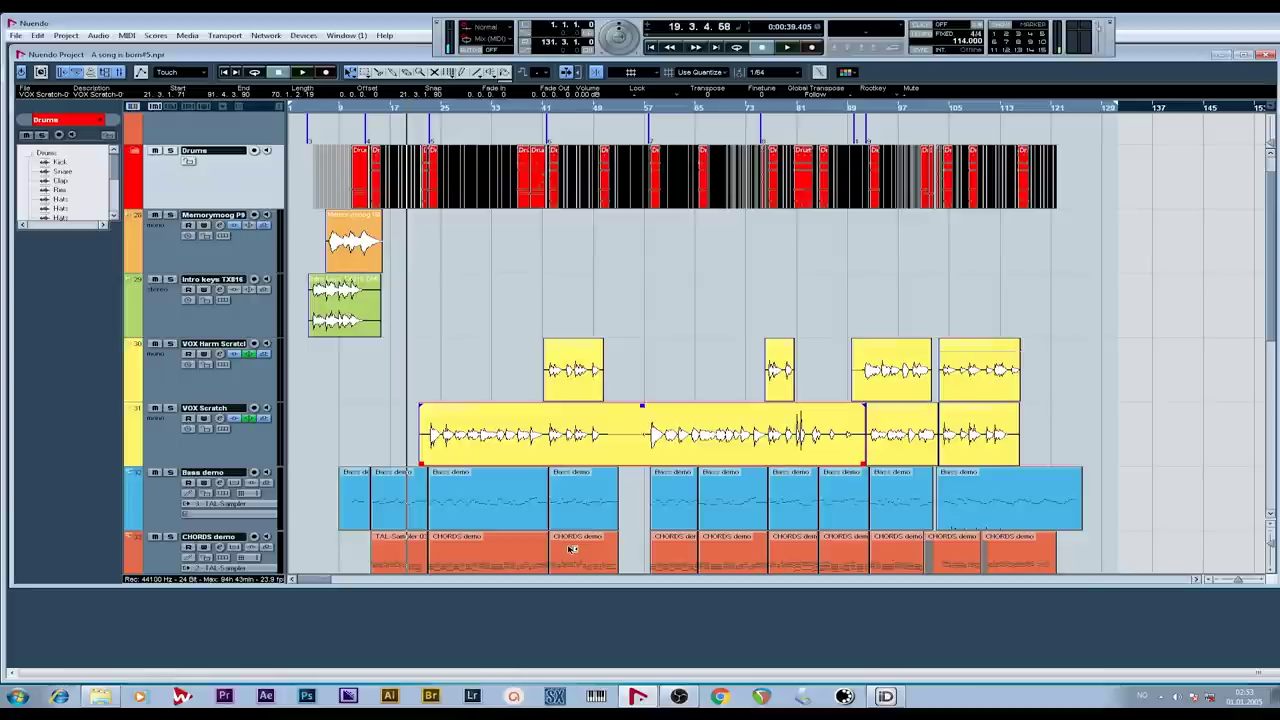
Play from bar 13 and show VOX Scratch's CLA-2A, SSLChannel and RDeEsser inserts
key("space")
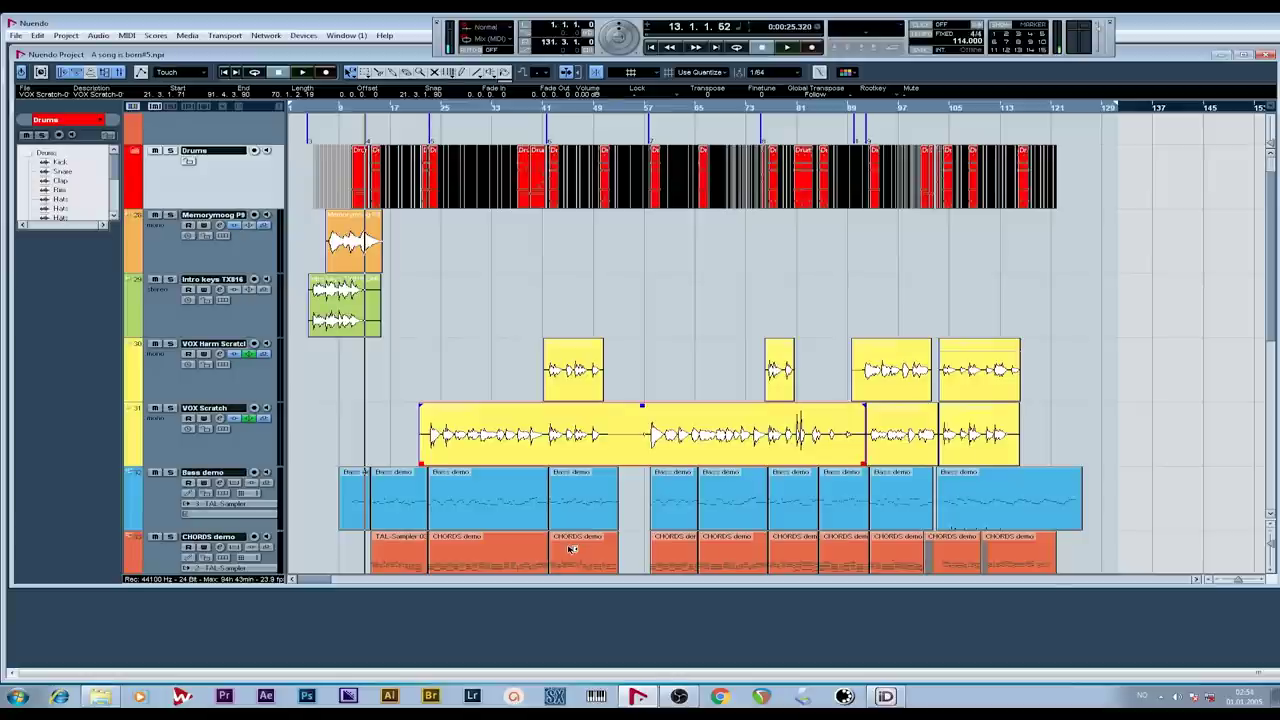
key("space")
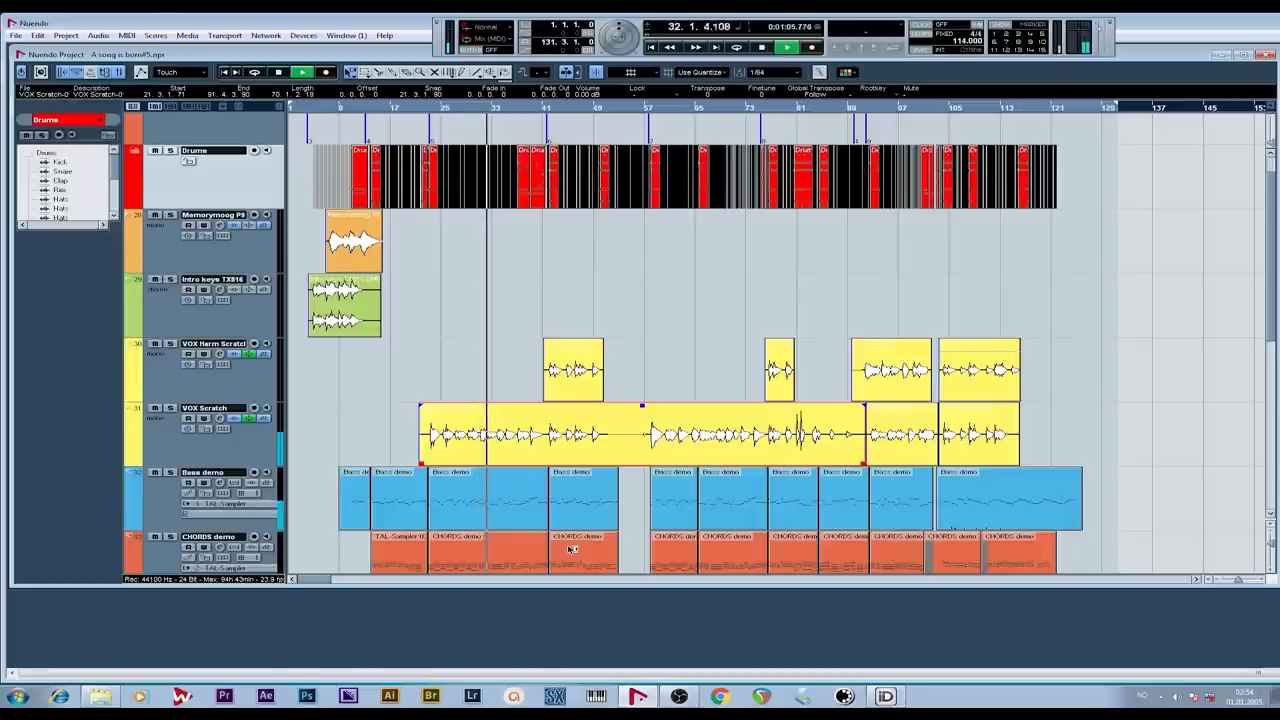
left_click(241, 441)
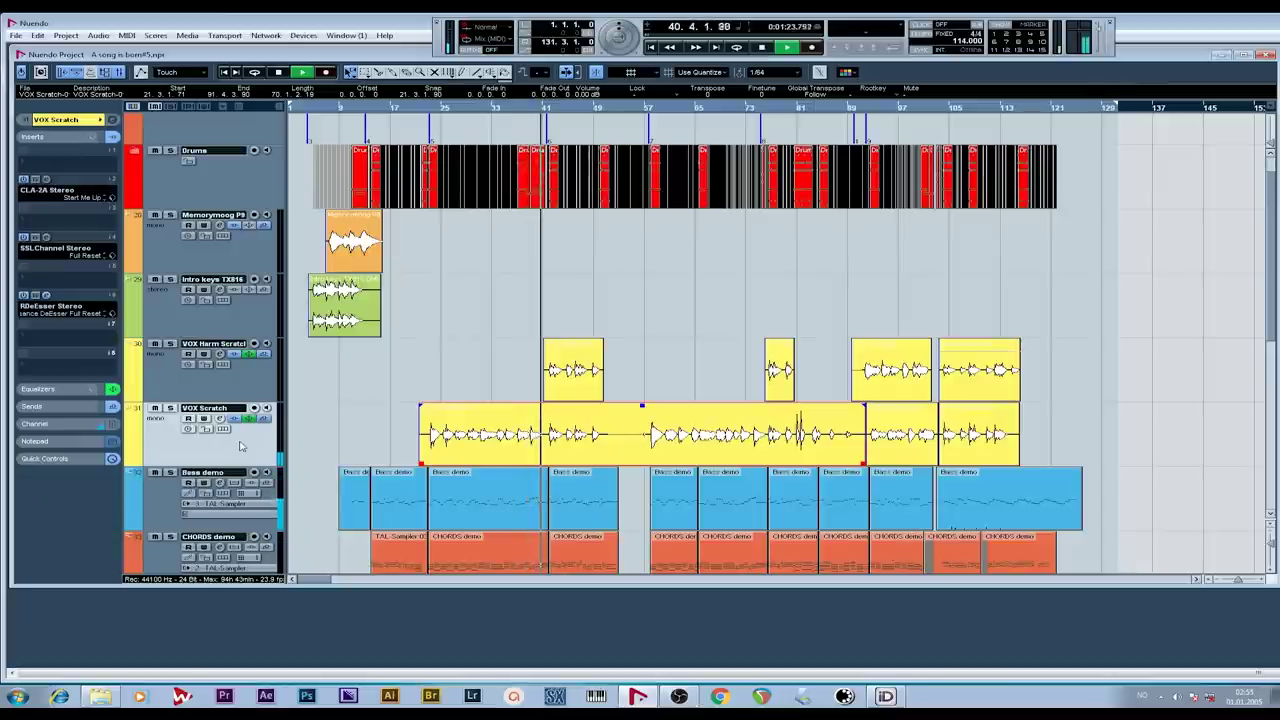
Stop playback at bar 29 and show the CHORDS demo track's TAL-Sampler settings
key("space")
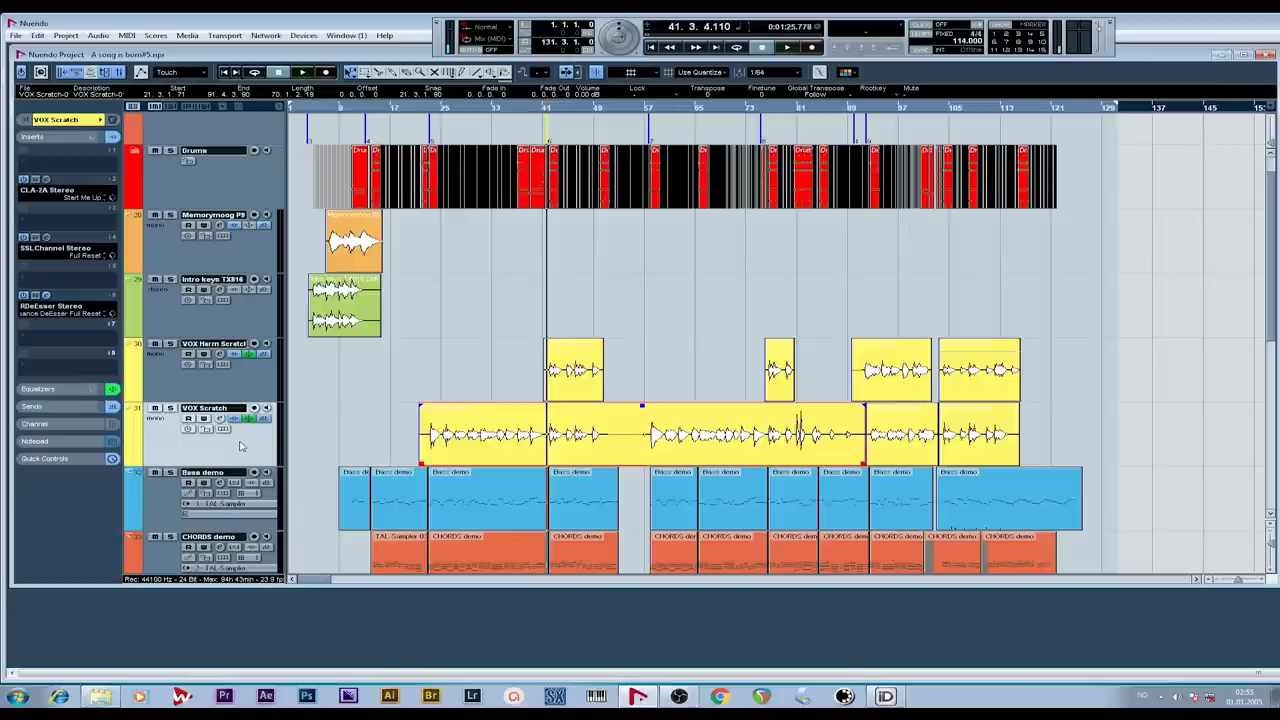
left_click(153, 541)
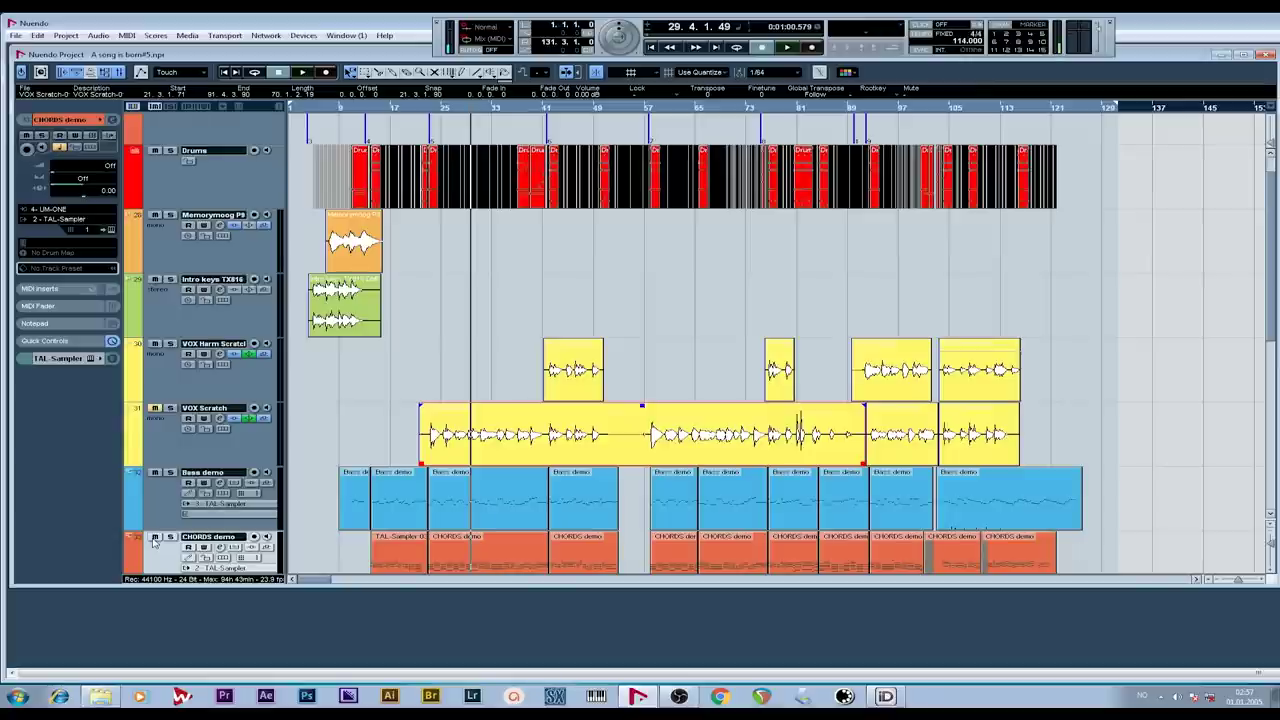
Rewind to bar 17, wind forward to about bar 22, and start playback
key("KP_Subtract")
key("KP_Add")
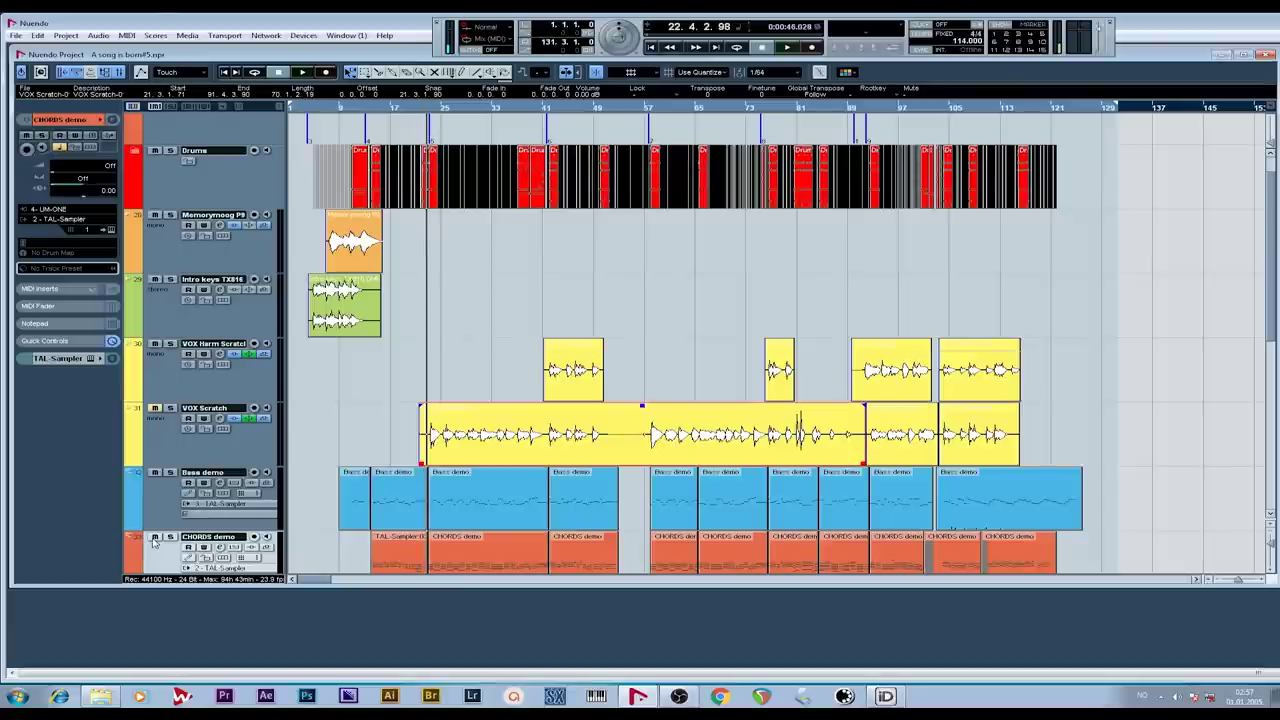
key("space")
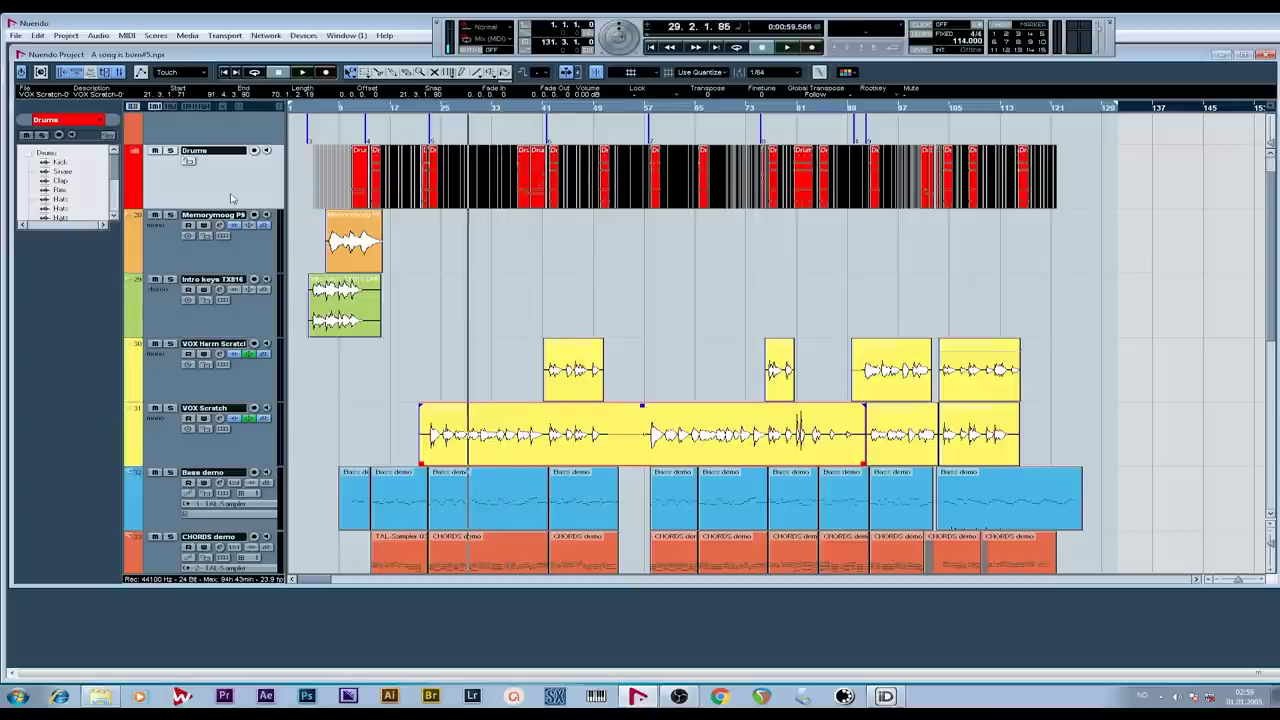
Play the arrangement from about bar 27 and stop it at bar 40
key("space")
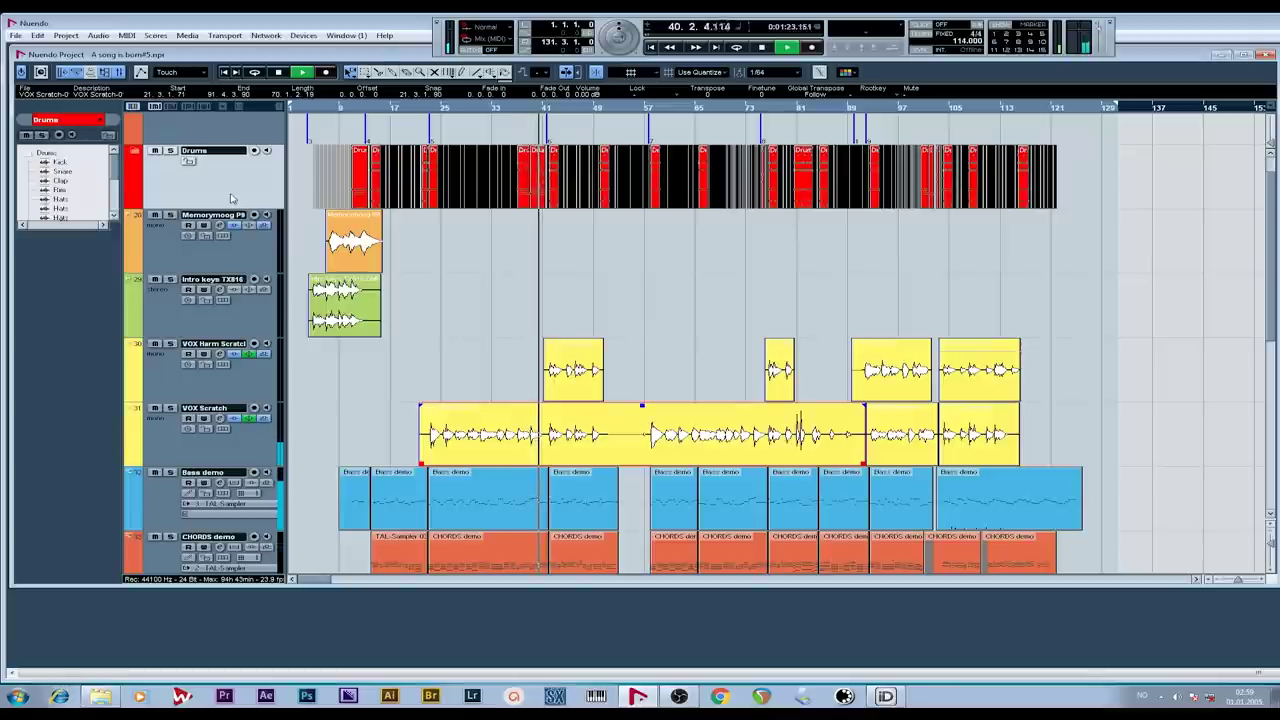
key("space")
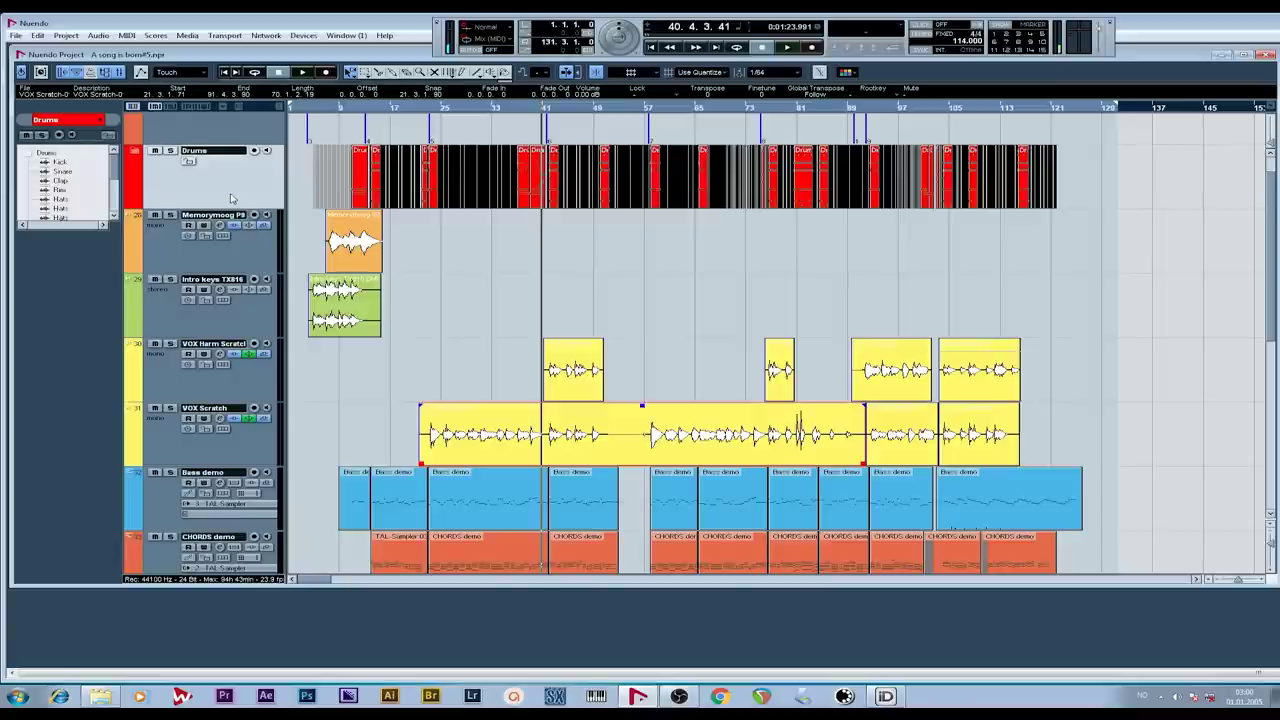
Play the arrangement from around bar 37 and stop at bar 51
key("space")
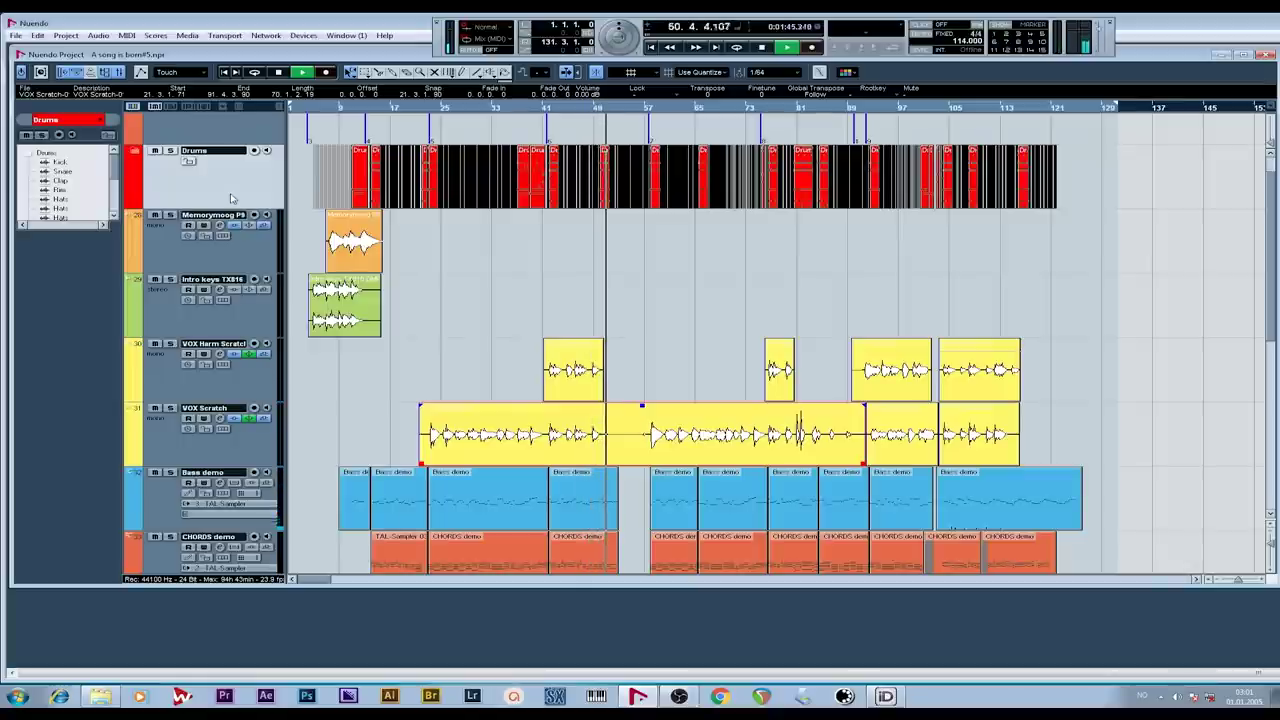
key("space")
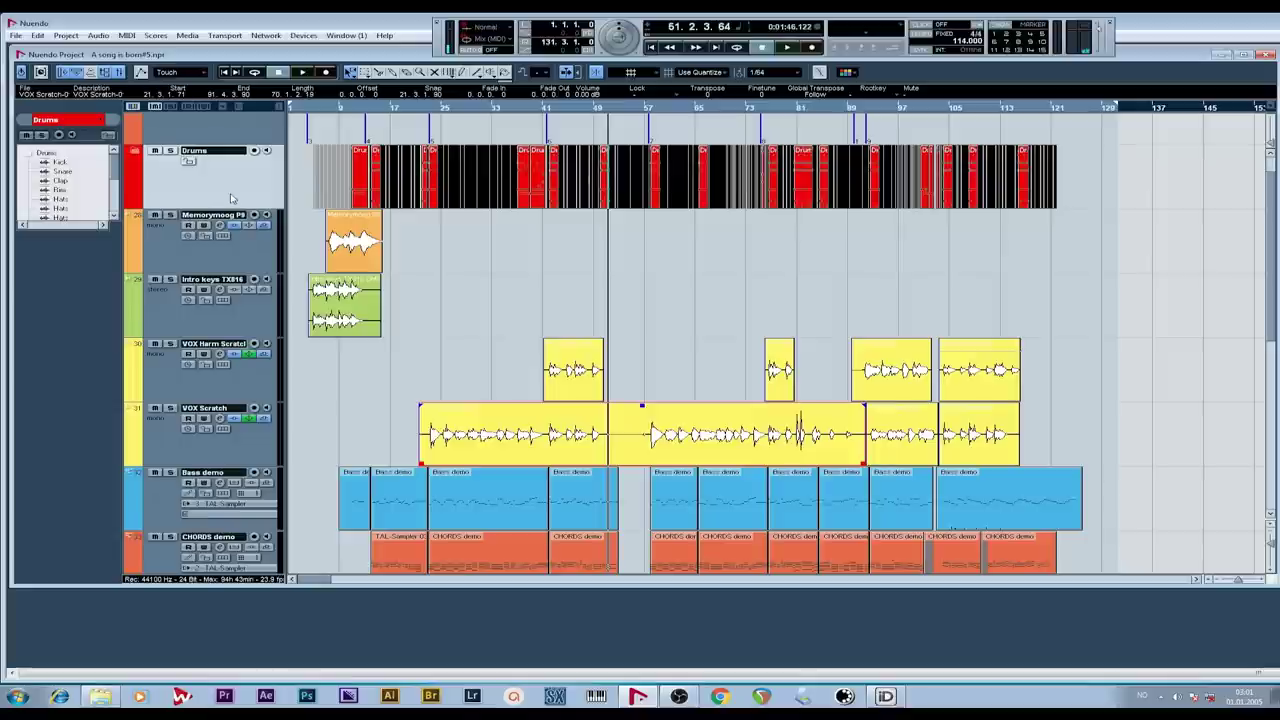
key("space")
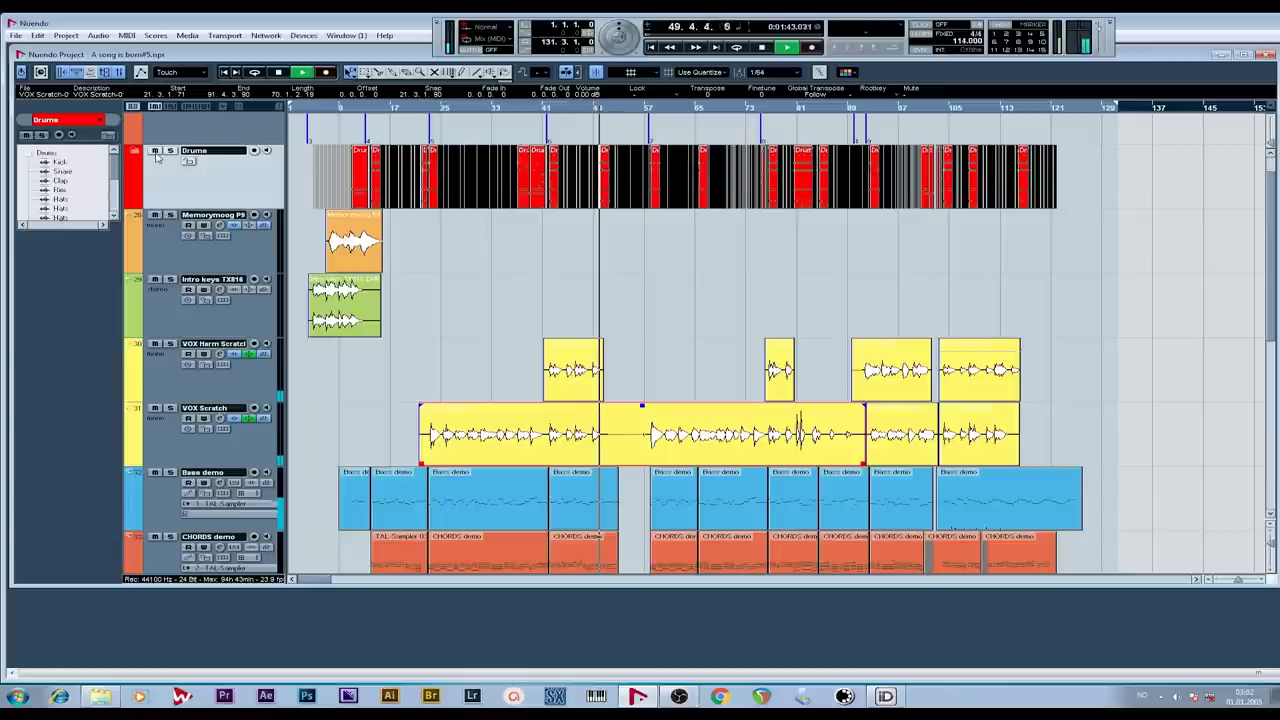
key("space")
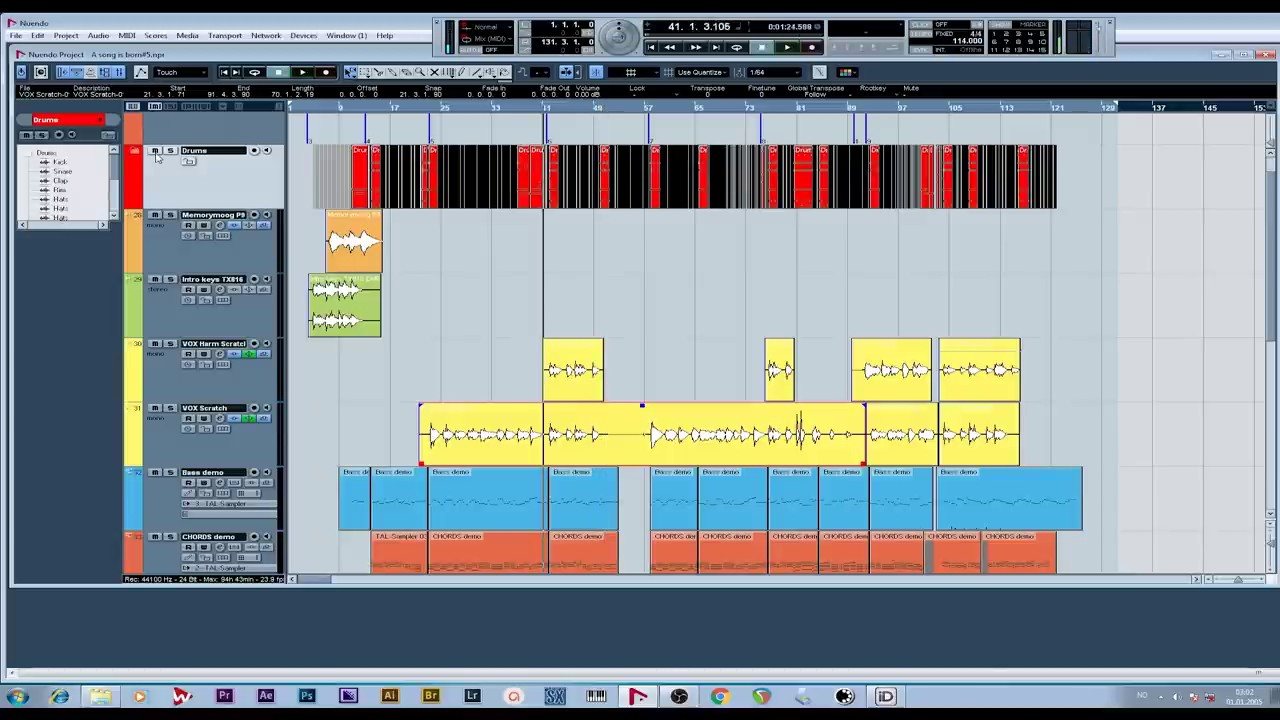
Play the arrangement from bar 41 and stop around bar 75
key("space")
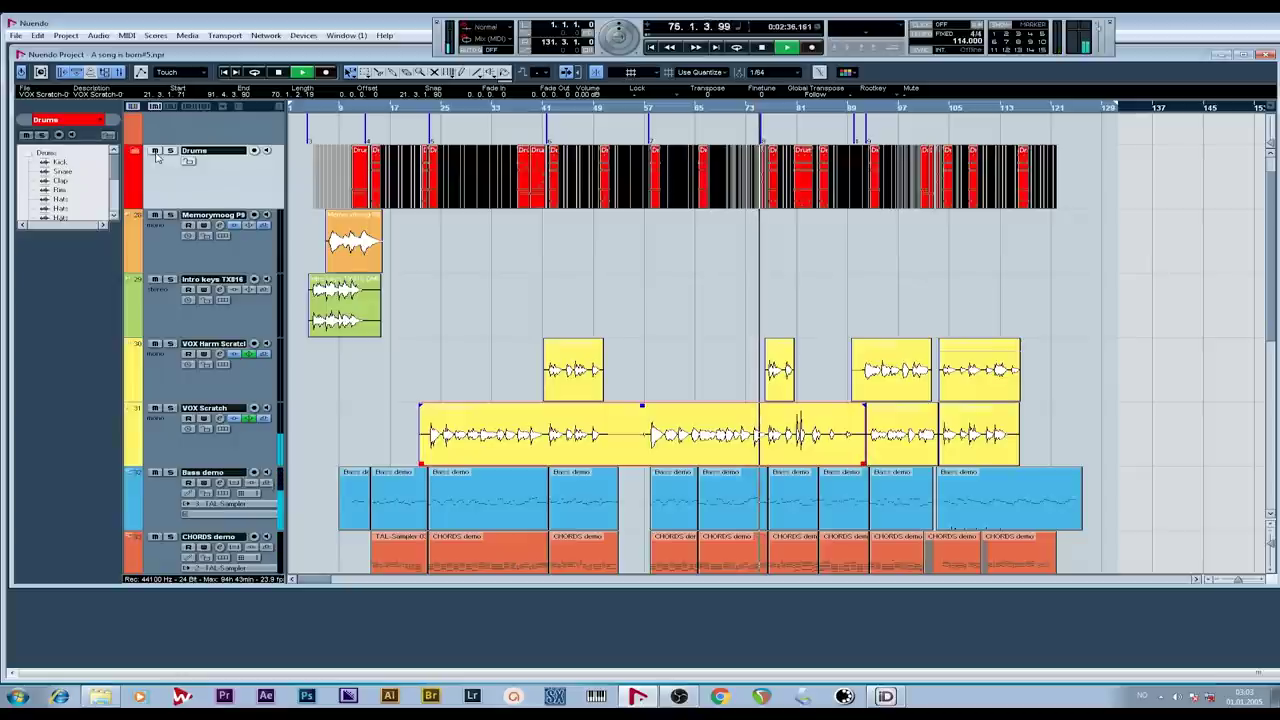
key("space")
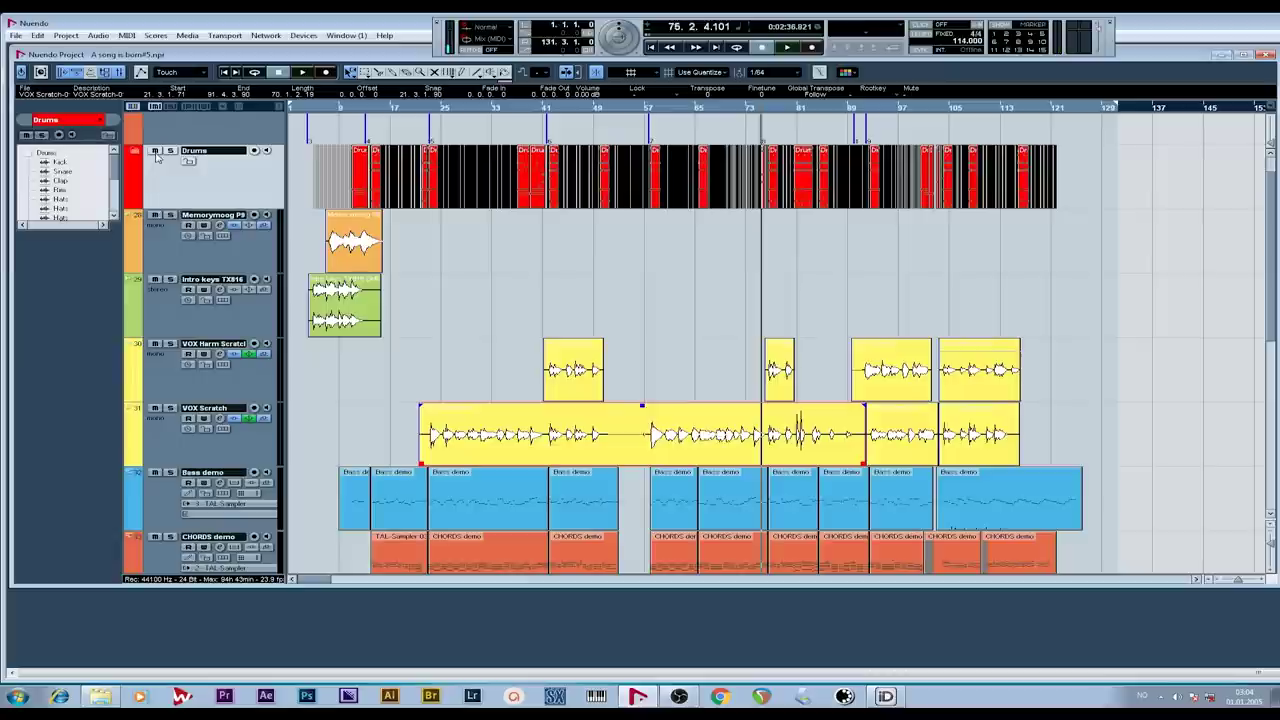
key("space")
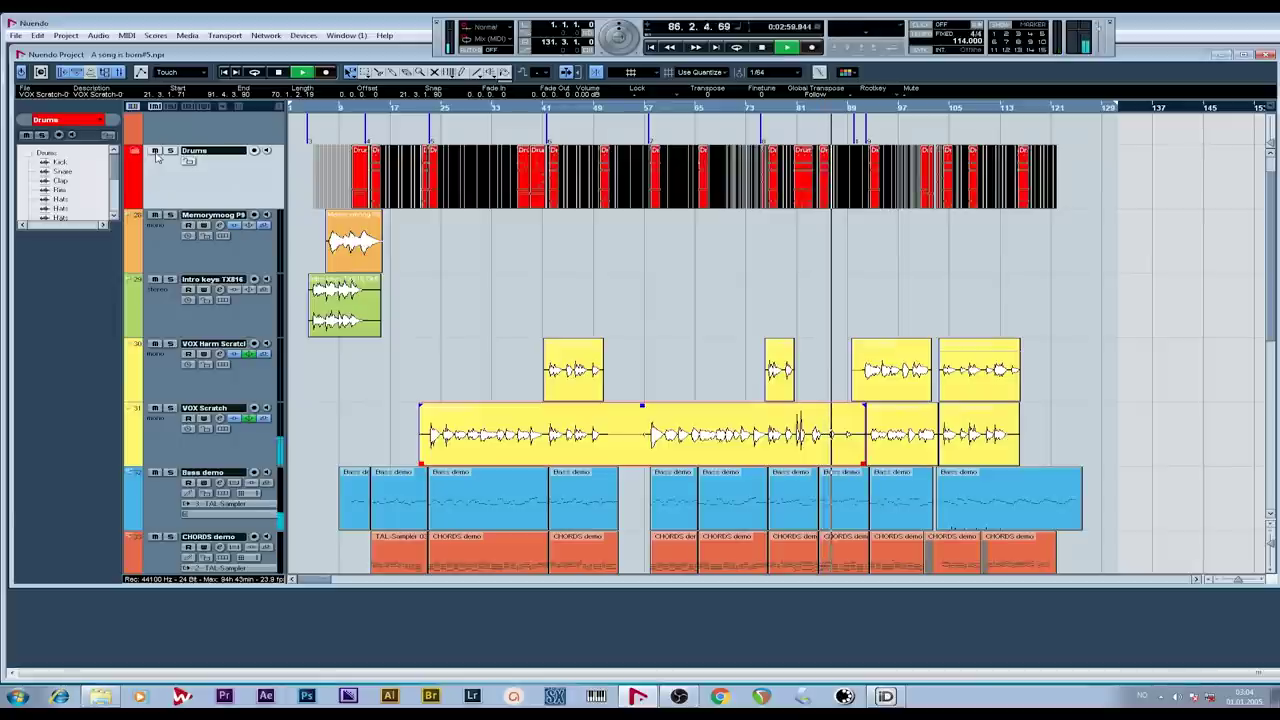
key("space")
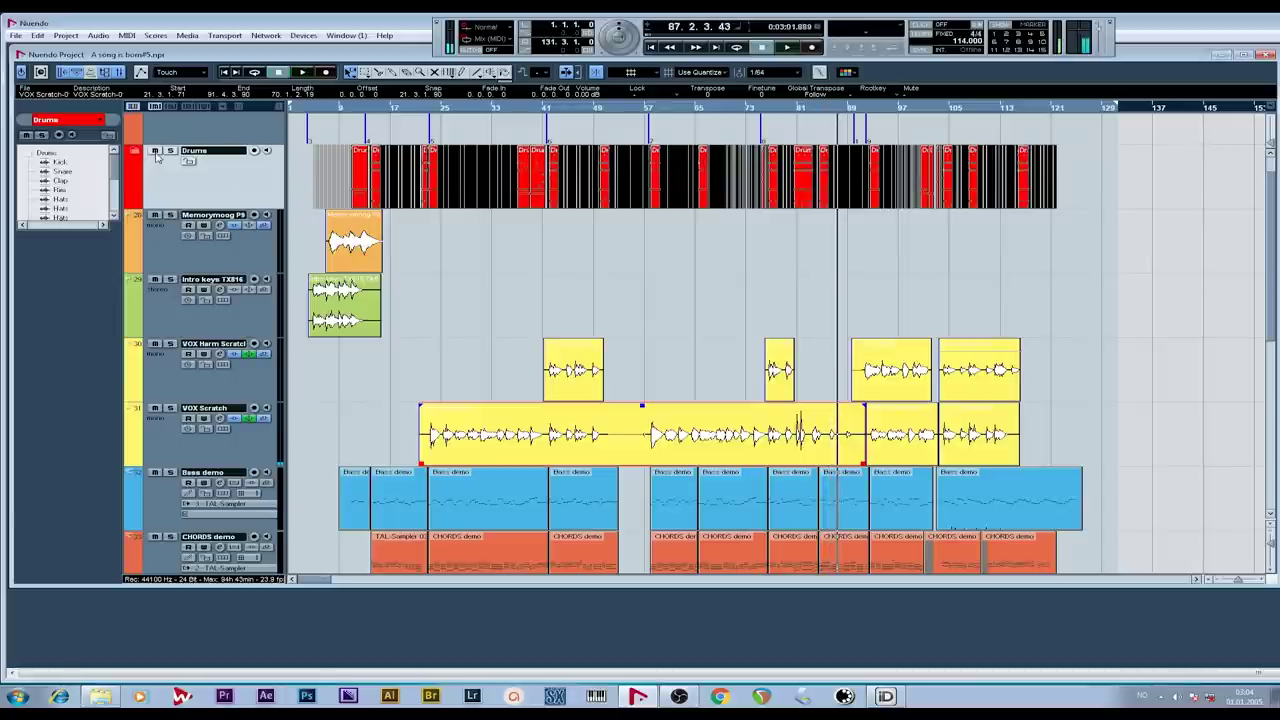
key("KP_0")
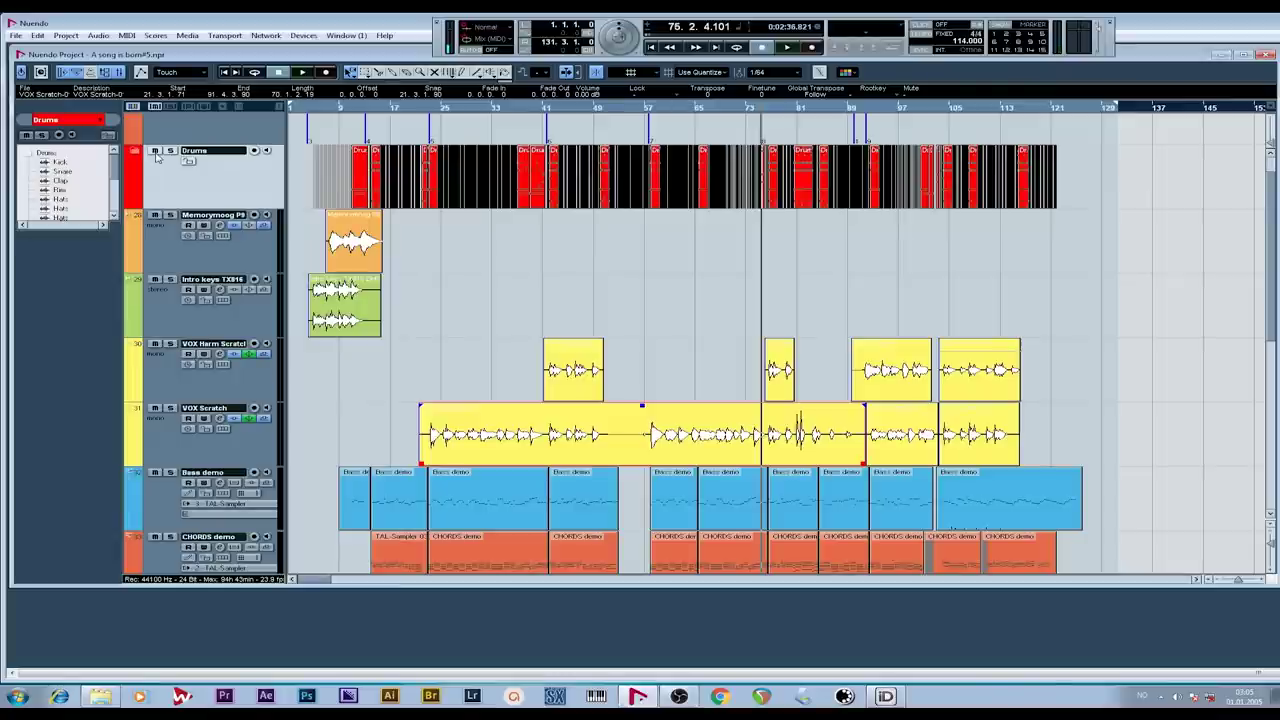
Mute the VOX Harm Scratch event at bar 89 and play the song past bar 116
left_click(884, 369)
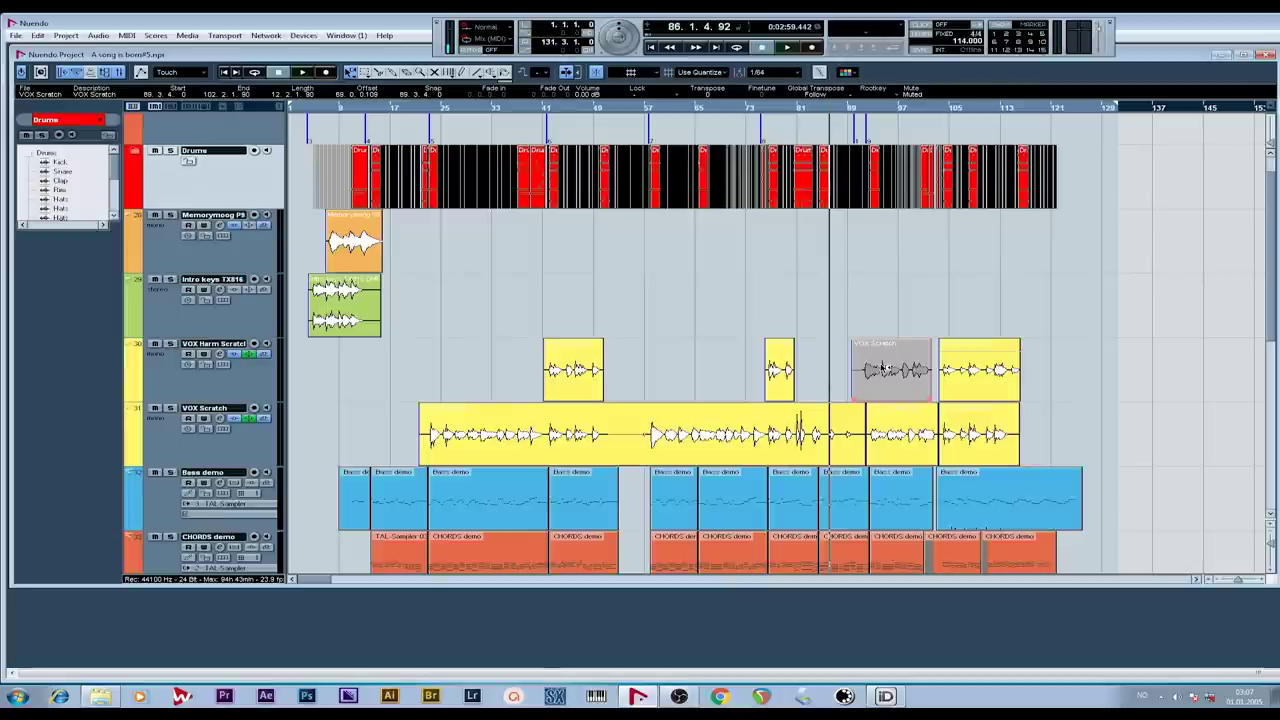
key("space")
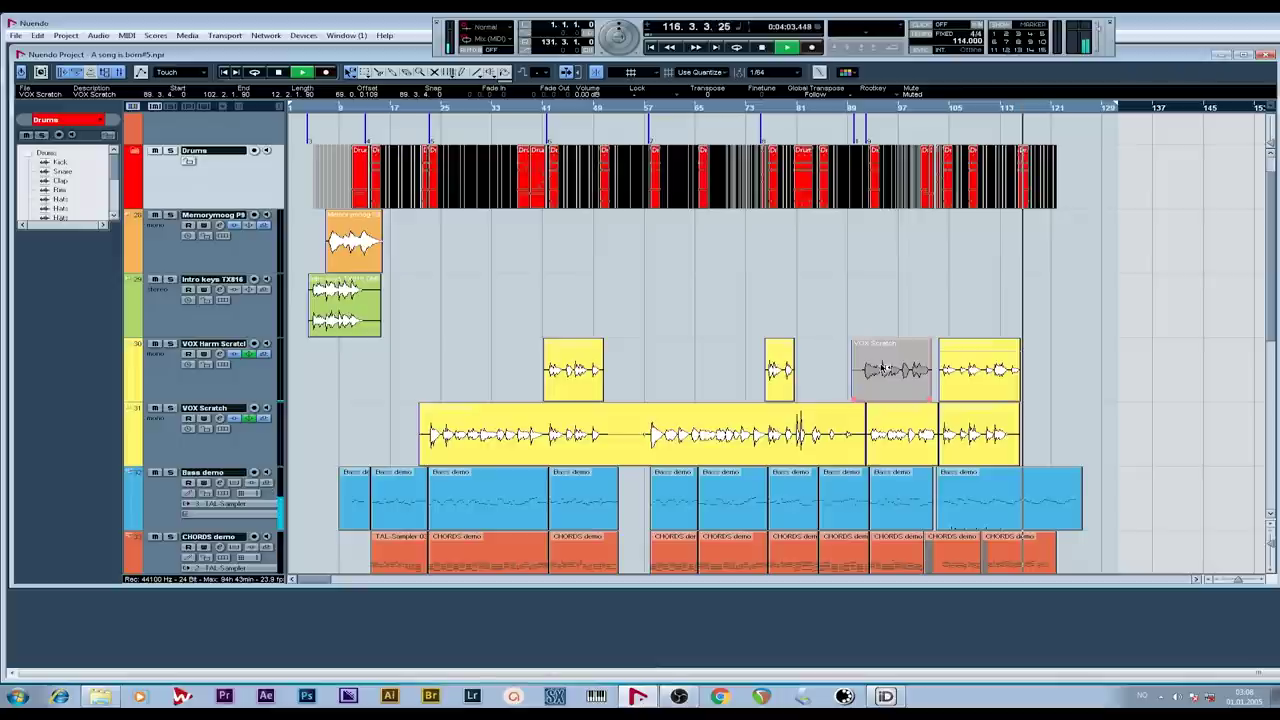
key("space")
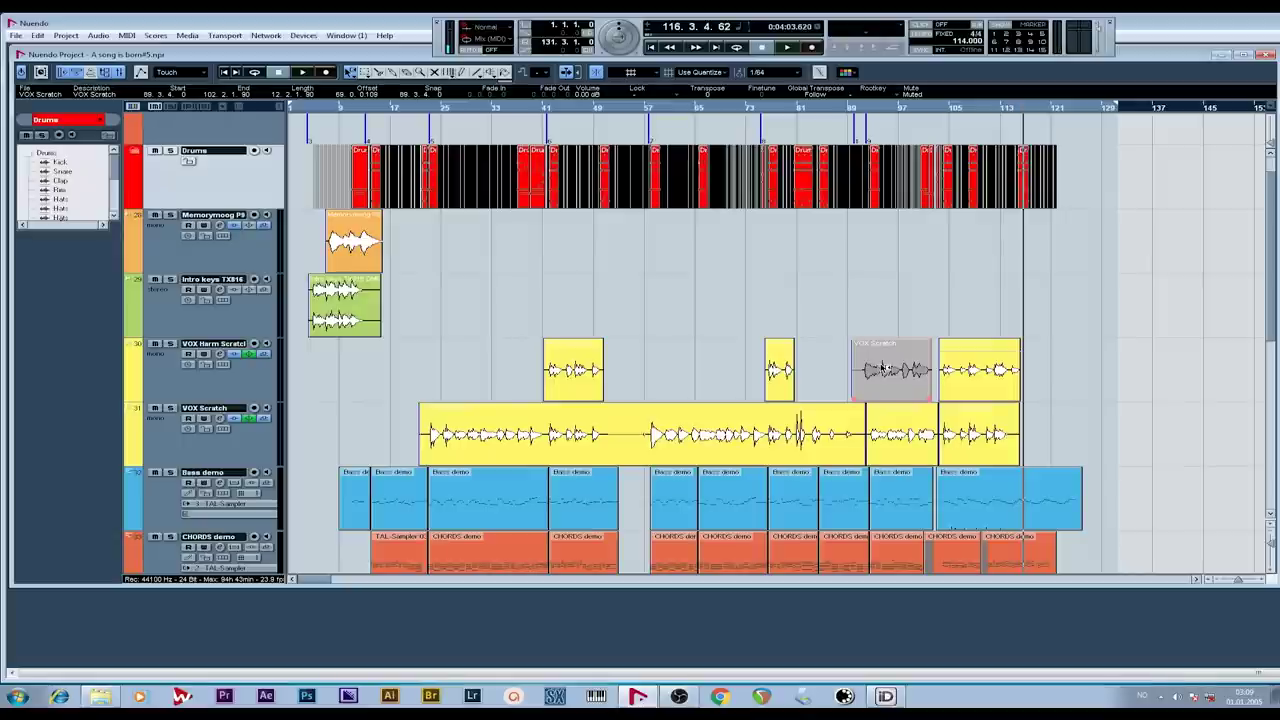
Return to the song start and play the opening bars twice, stopping in between
key("Home")
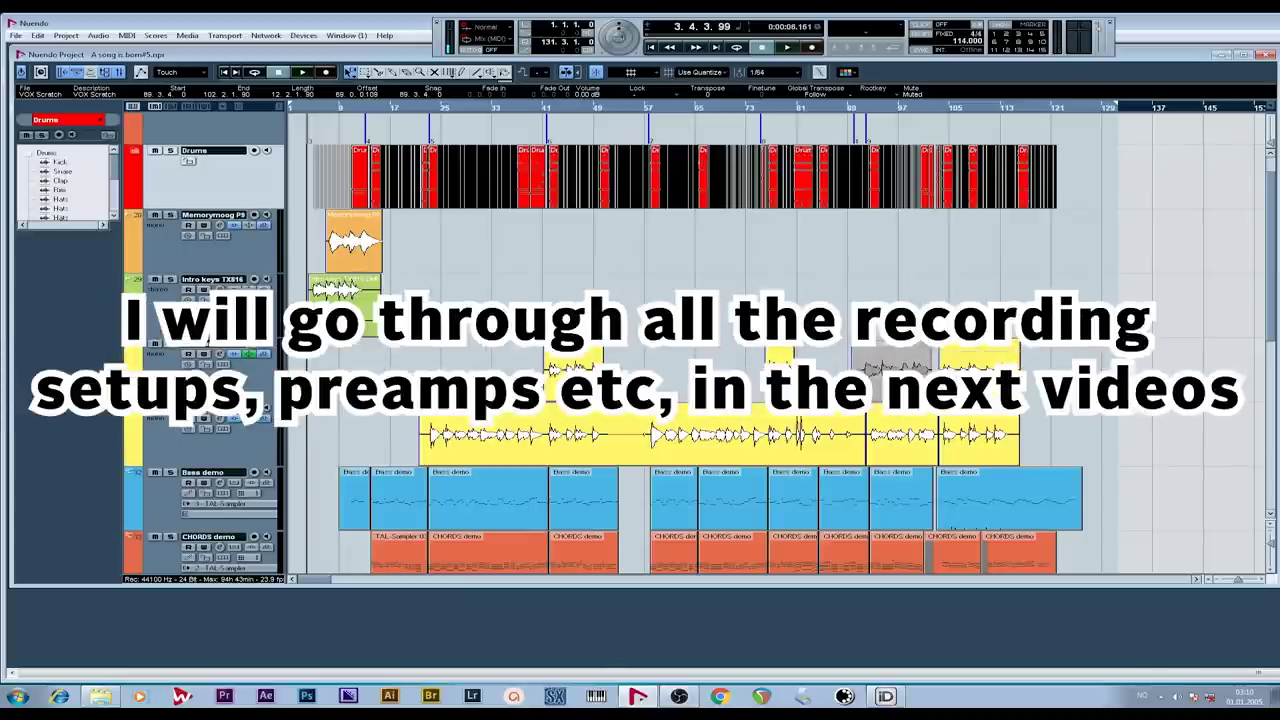
key("space")
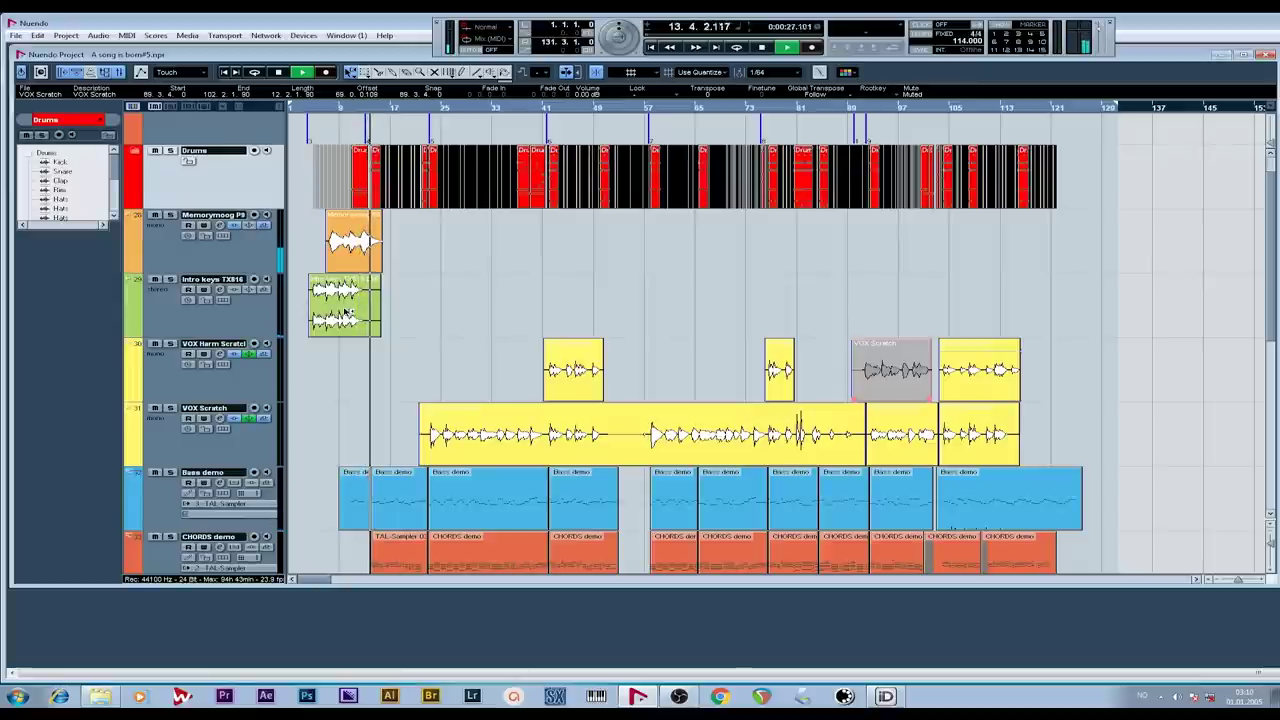
key("space")
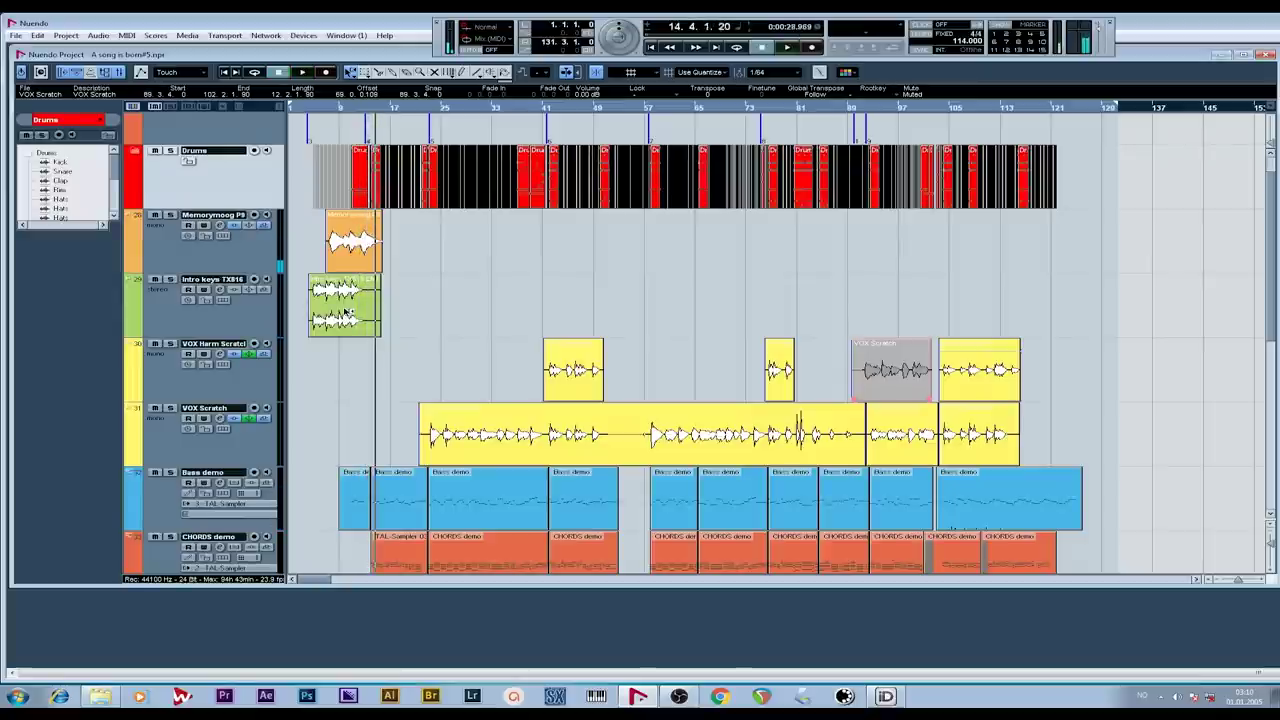
key("space")
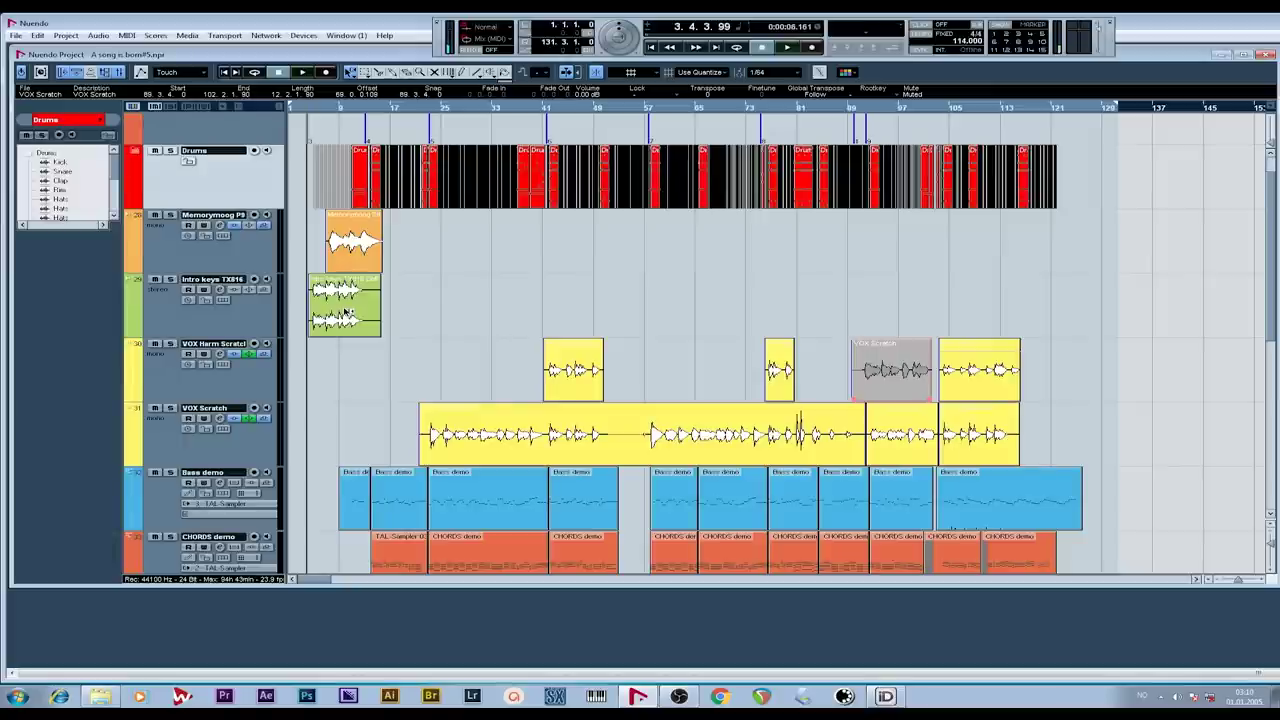
Select the Intro keys TX816 event and start playback from bar 3
left_click(346, 314)
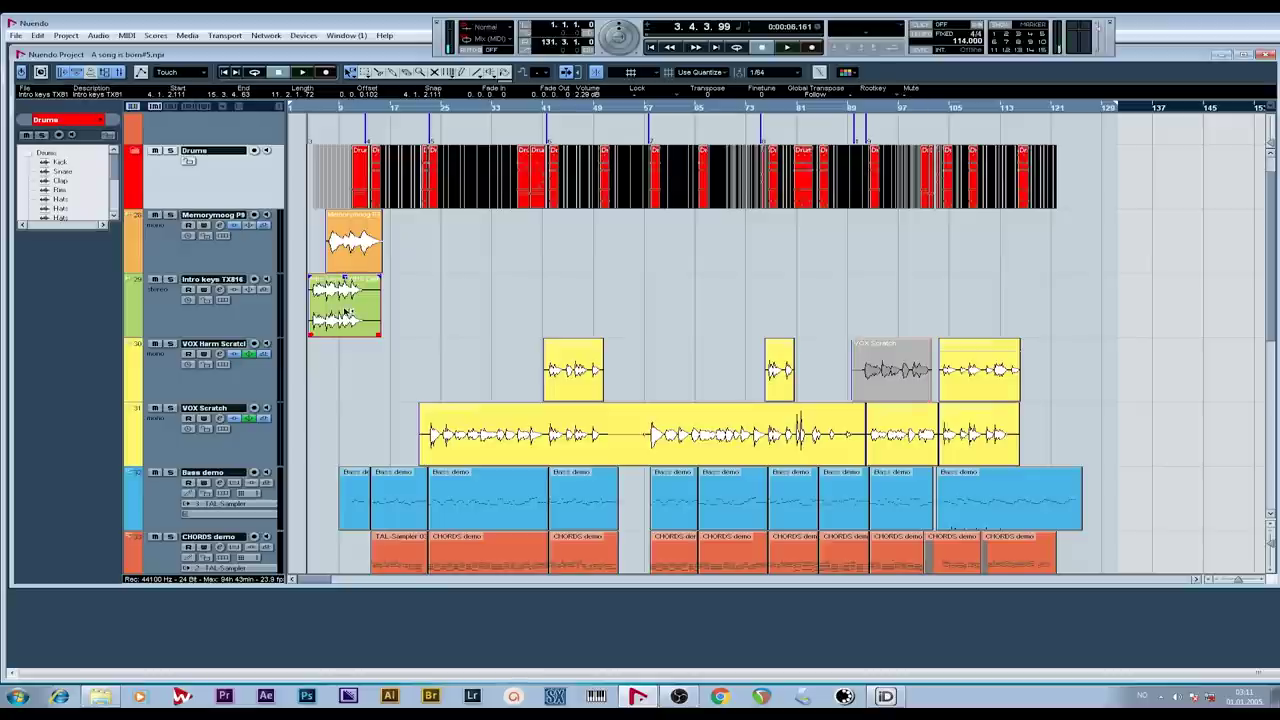
key("space")
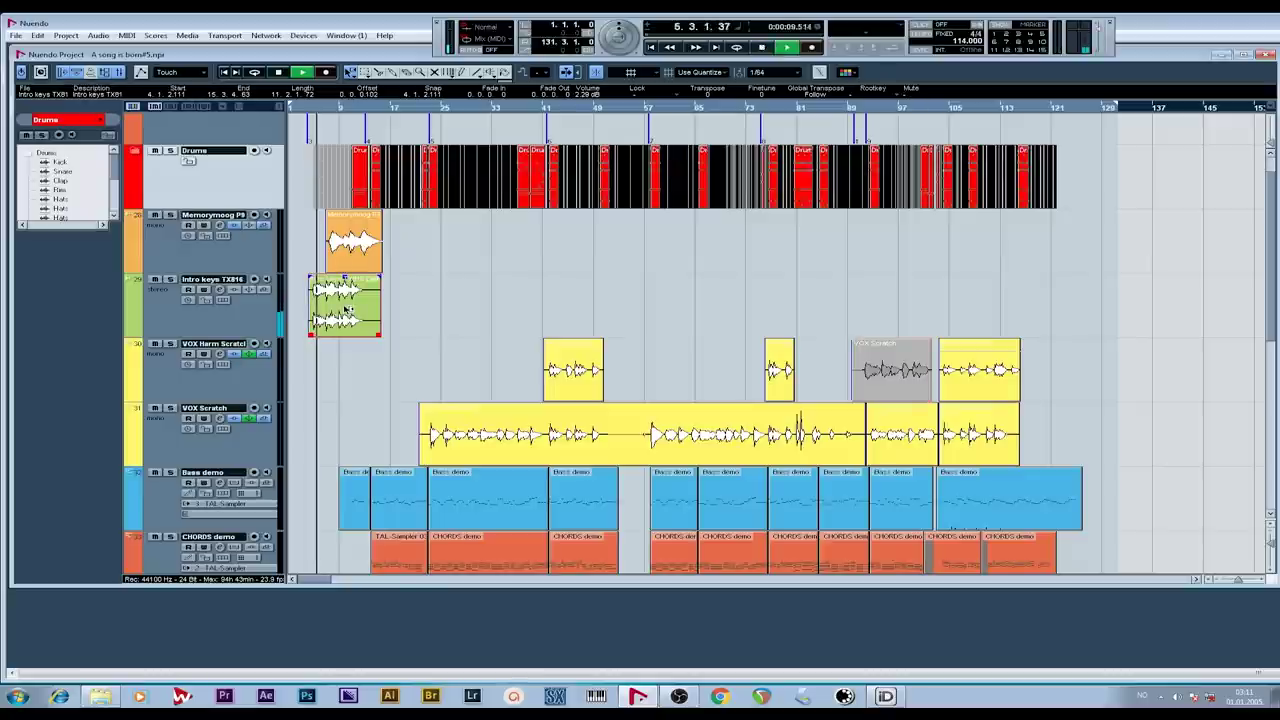